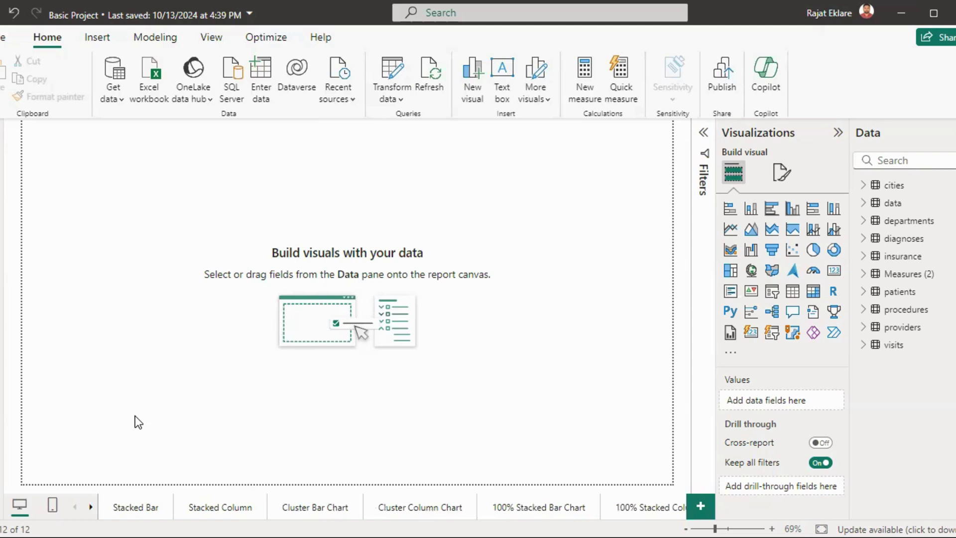
# Step: Review the finished charts on the report pages from Stacked Bar through Stacked Area Chart
pyautogui.click(131, 500)
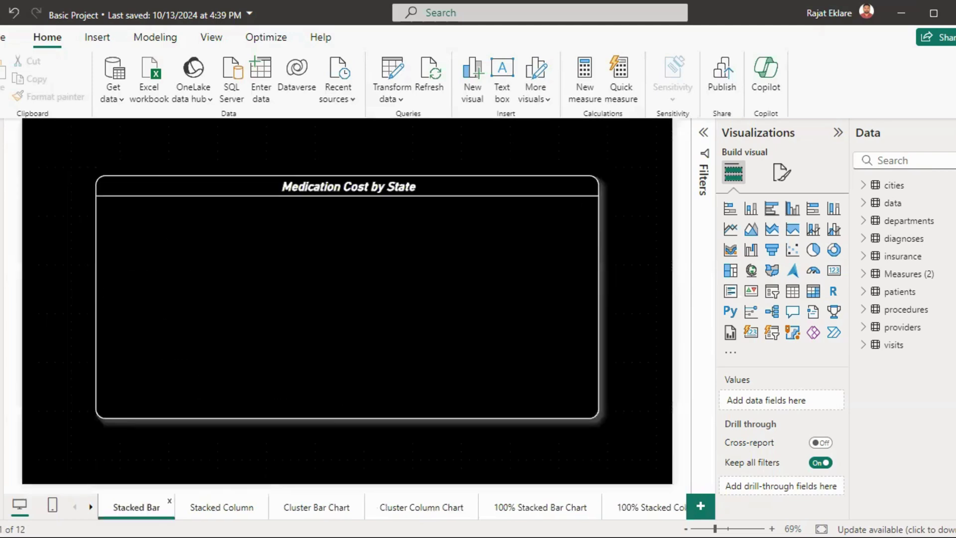
pyautogui.click(222, 507)
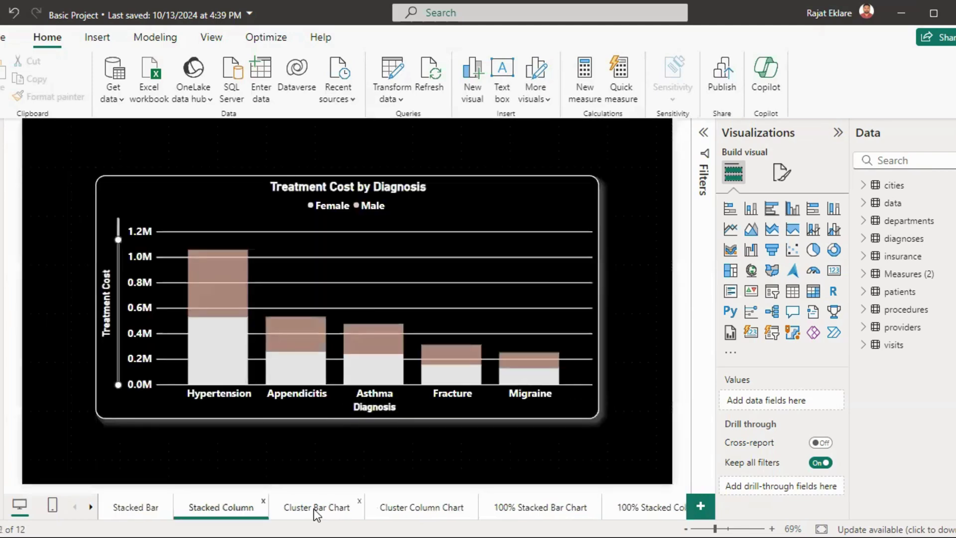
pyautogui.click(314, 507)
pyautogui.click(421, 507)
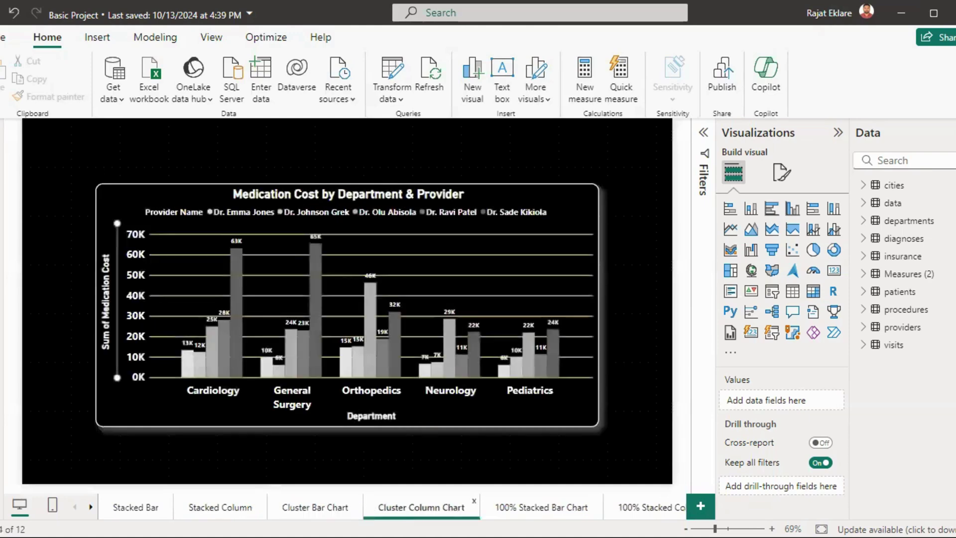
pyautogui.click(518, 508)
pyautogui.click(645, 507)
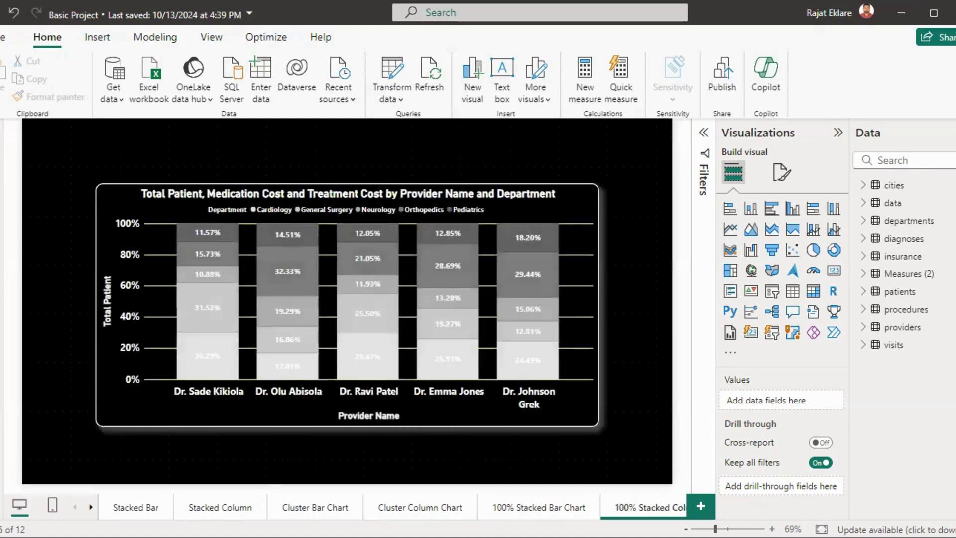
pyautogui.click(91, 507)
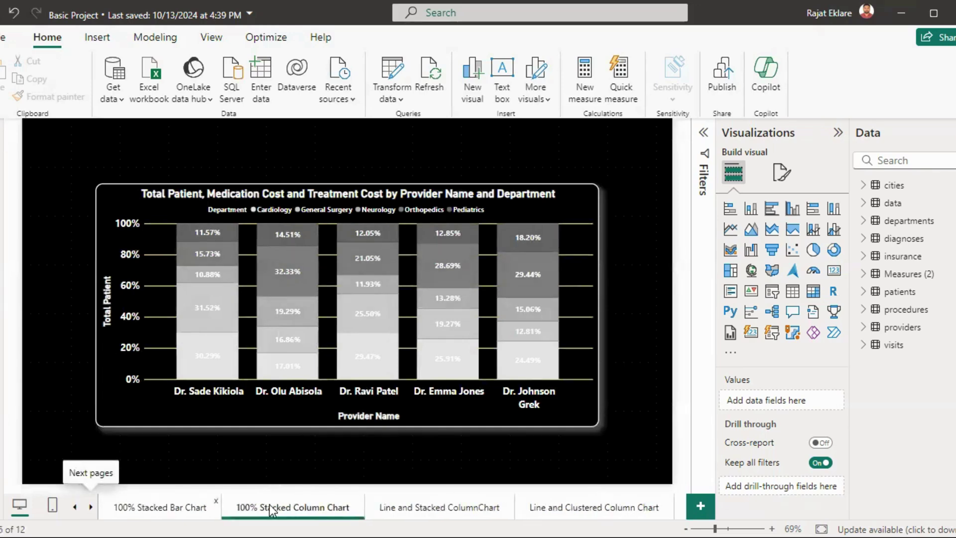
pyautogui.click(401, 507)
pyautogui.click(528, 507)
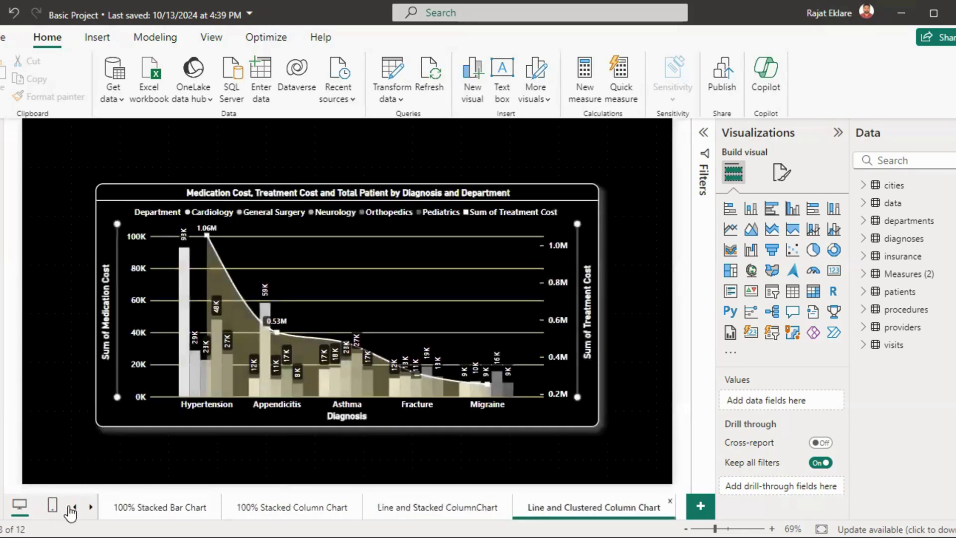
pyautogui.click(90, 507)
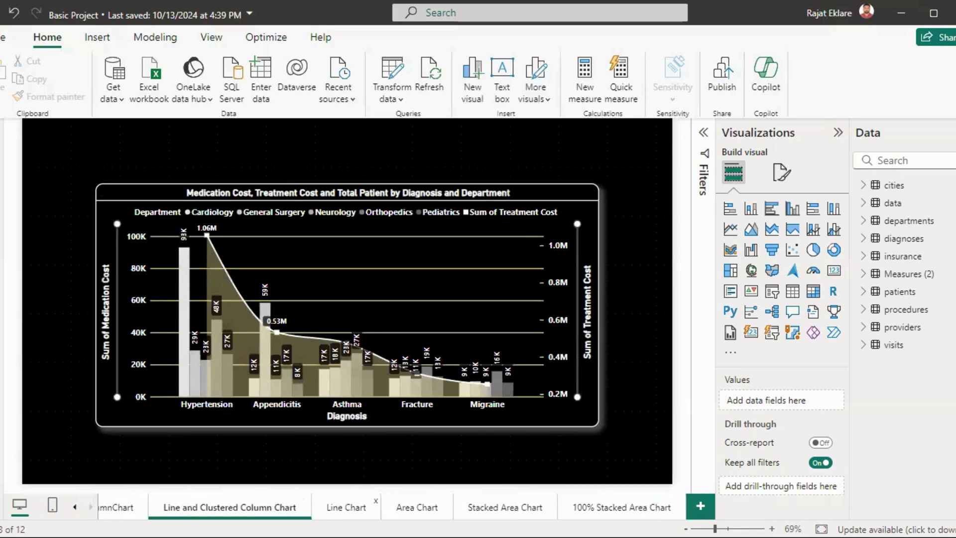
pyautogui.click(346, 507)
pyautogui.click(416, 507)
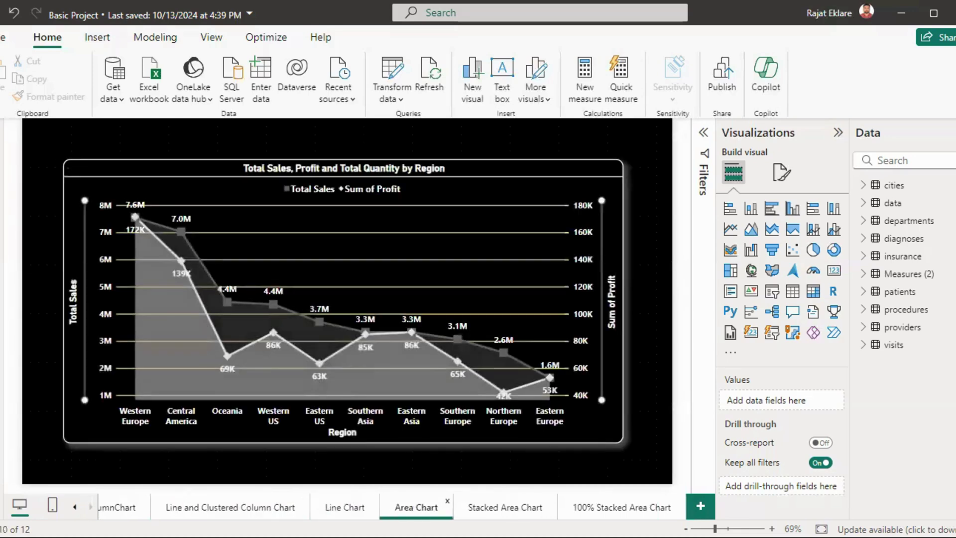
pyautogui.click(506, 506)
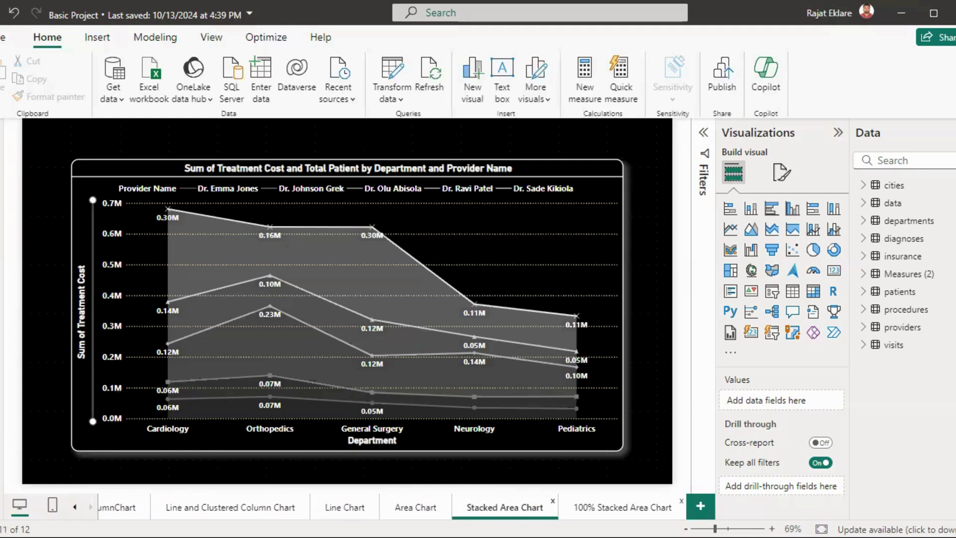
# Step: Insert a 100% stacked area chart on the 100% Stacked Area Chart page, enlarge it and centre it on the canvas
pyautogui.click(623, 507)
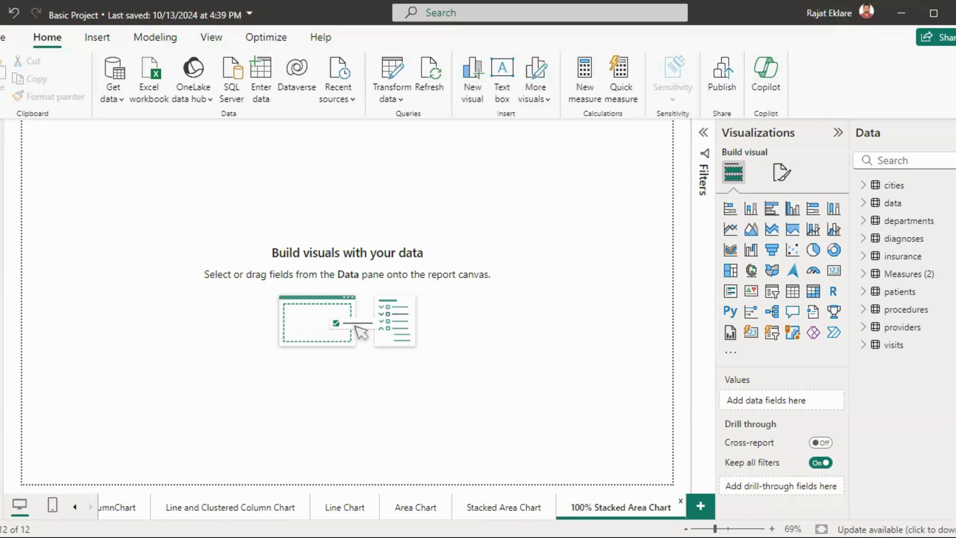
pyautogui.click(793, 230)
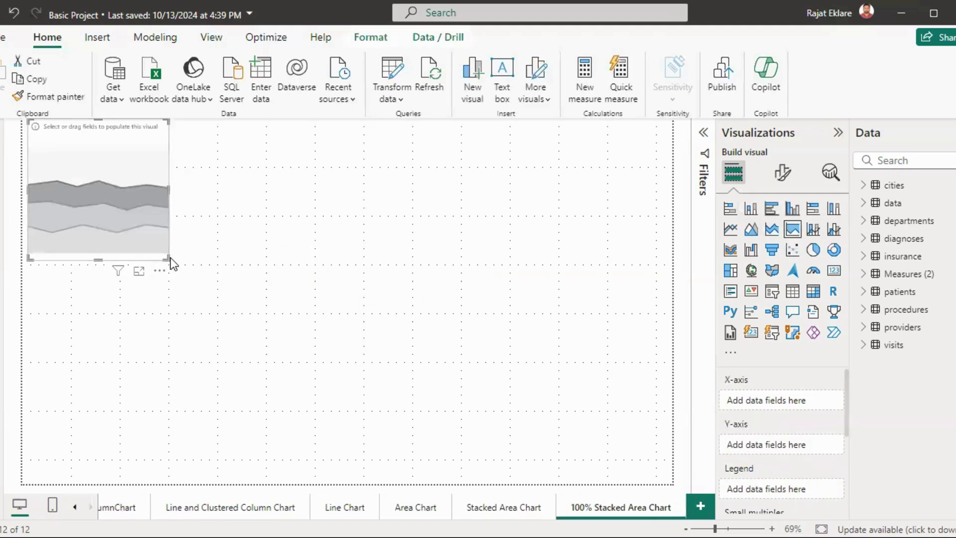
pyautogui.moveTo(170, 258); pyautogui.dragTo(566, 414)
pyautogui.moveTo(527, 380)
pyautogui.mouseDown()
pyautogui.moveTo(518, 386)
pyautogui.moveTo(530, 384)
pyautogui.mouseUp()
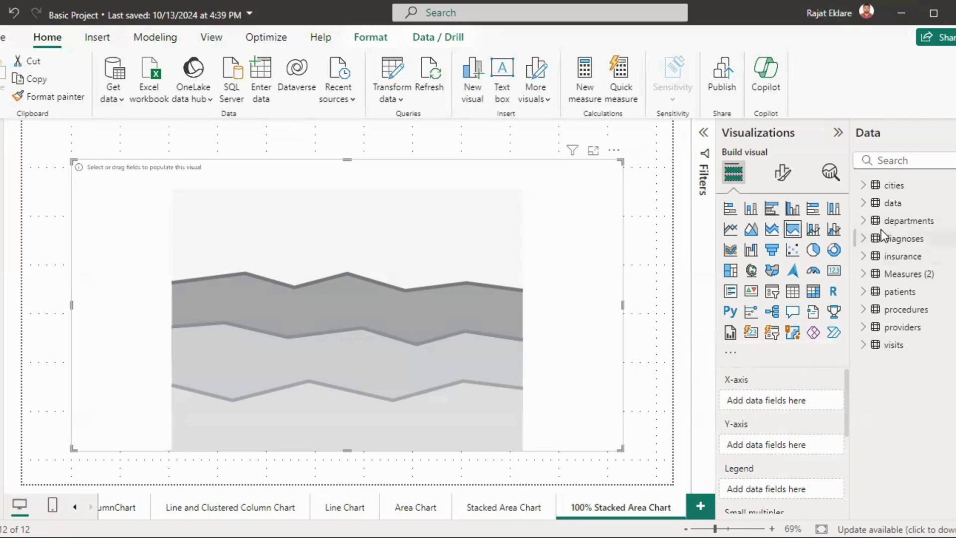
# Step: Assign Diagnosis from the diagnoses table to the chart's X-axis and Medication Cost from the visits table to its Y-axis
pyautogui.click(868, 238)
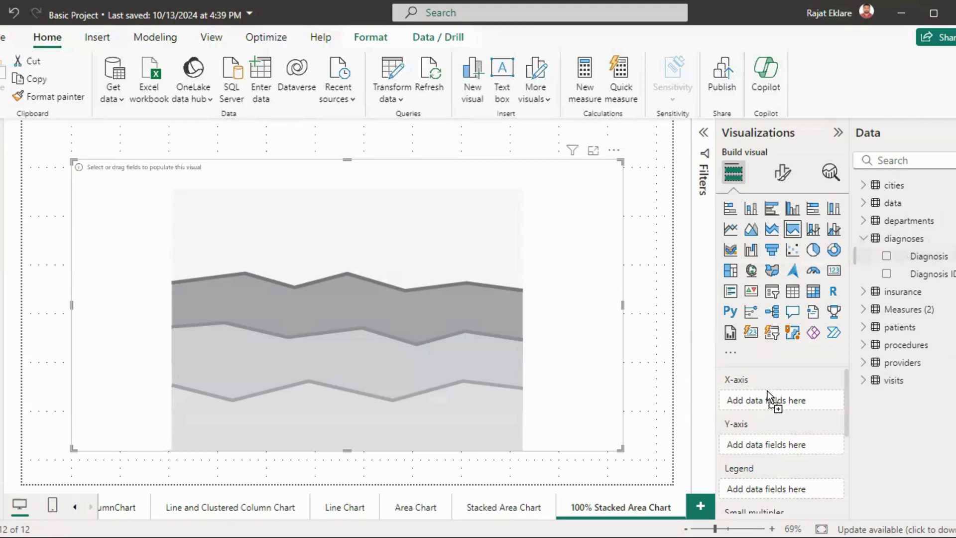
pyautogui.moveTo(767, 390); pyautogui.dragTo(769, 394)
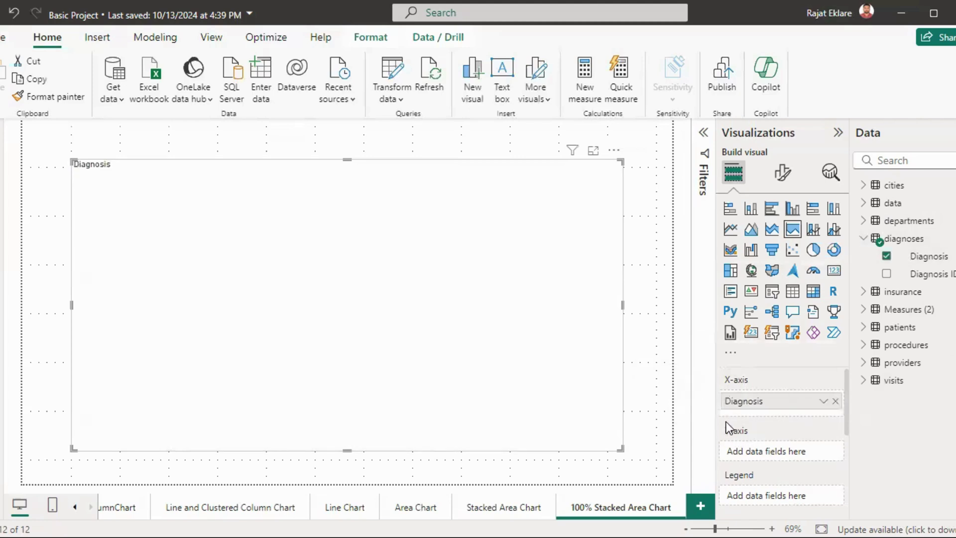
pyautogui.click(864, 381)
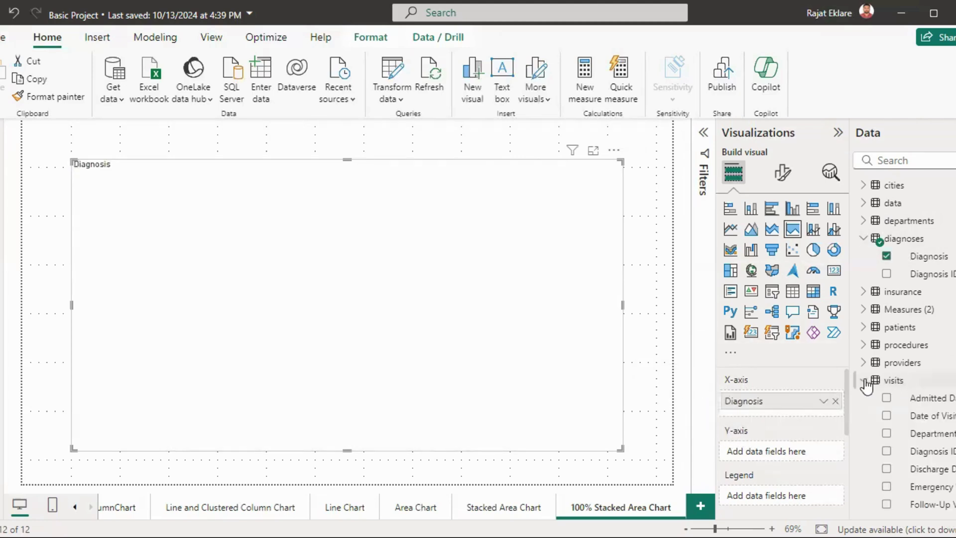
pyautogui.scroll(-5, 916, 448)
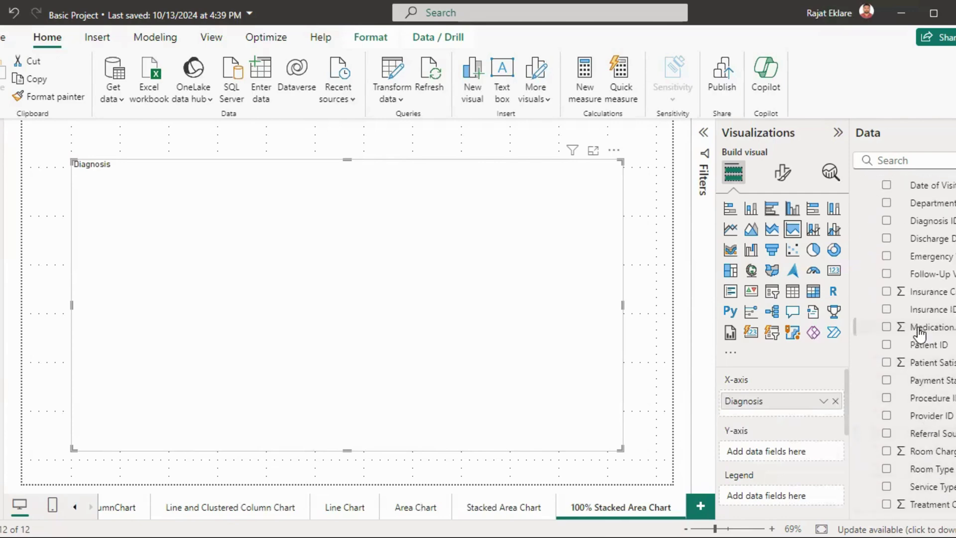
pyautogui.moveTo(791, 454); pyautogui.dragTo(790, 453)
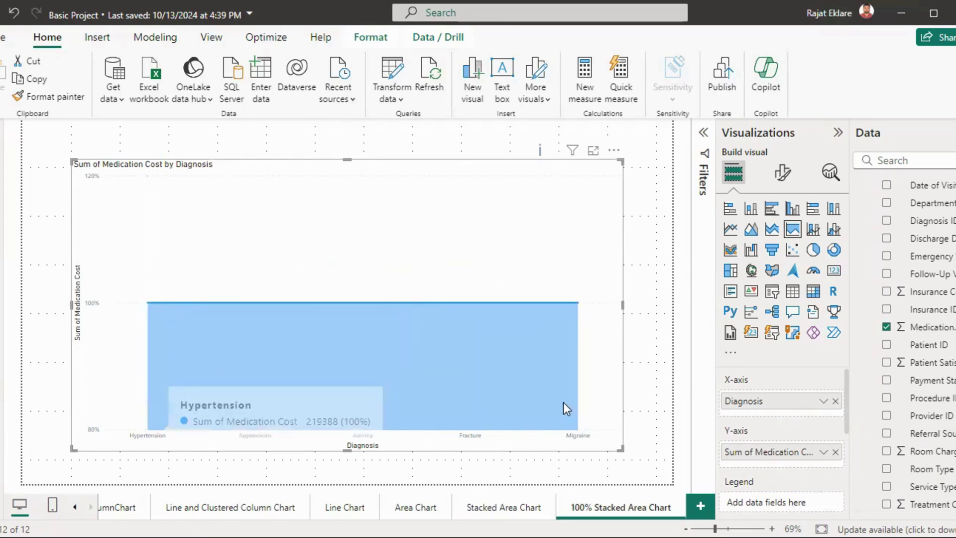
# Step: Add Department from the departments table as the chart's legend and inspect the department shares for Hypertension
pyautogui.scroll(-3, 847, 429)
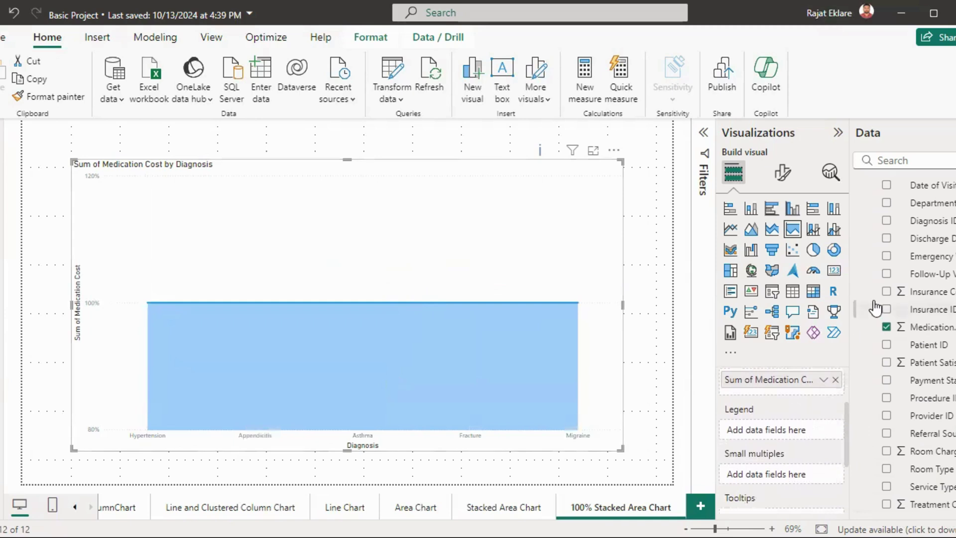
pyautogui.scroll(5, 876, 220)
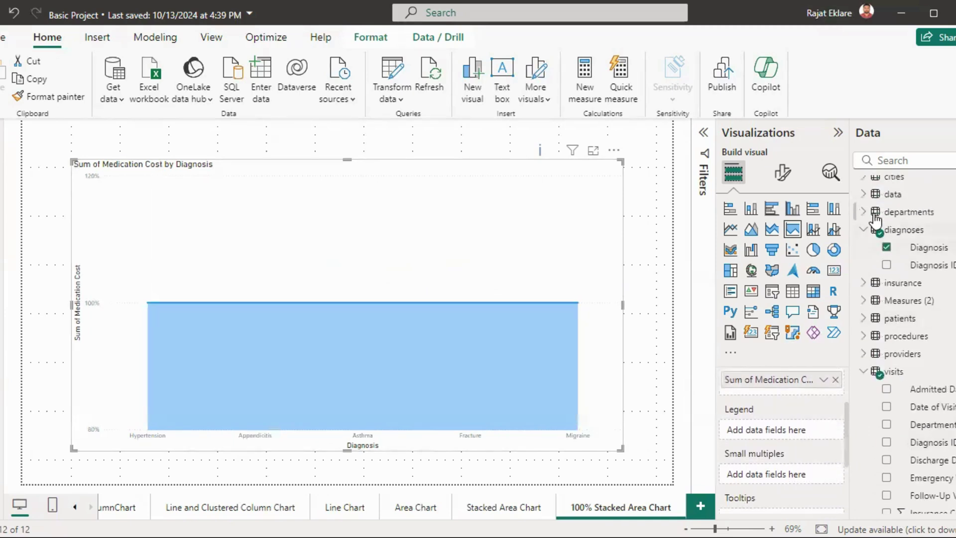
pyautogui.click(875, 217)
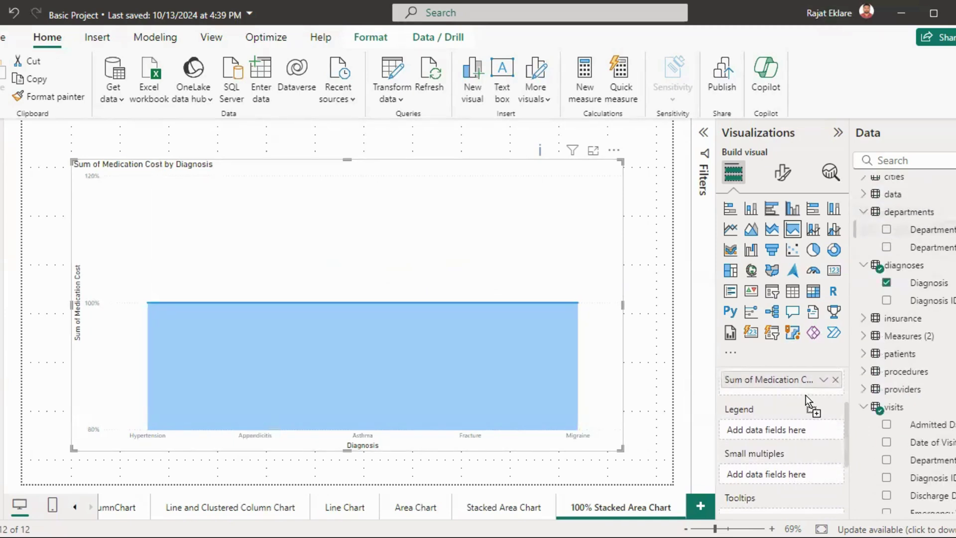
pyautogui.moveTo(785, 421); pyautogui.dragTo(785, 424)
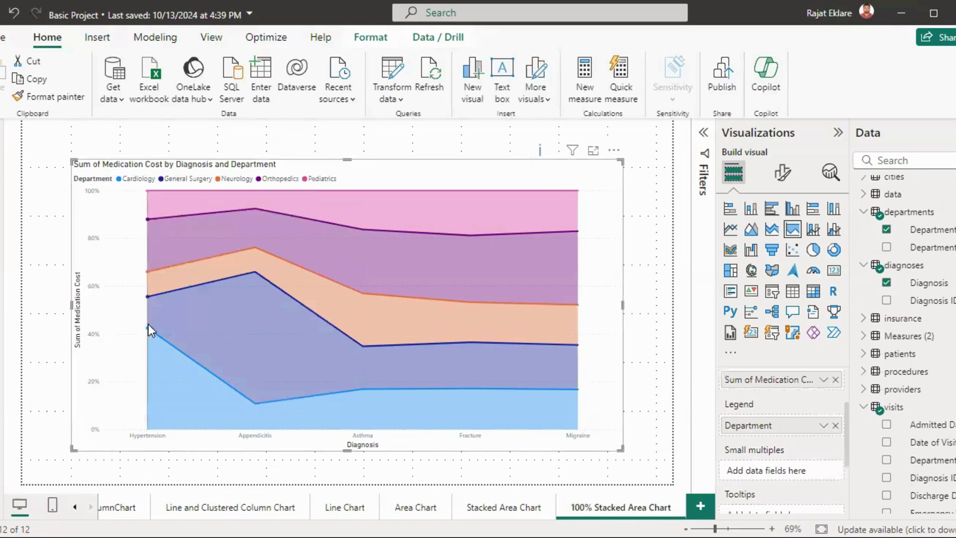
pyautogui.moveTo(146, 327)
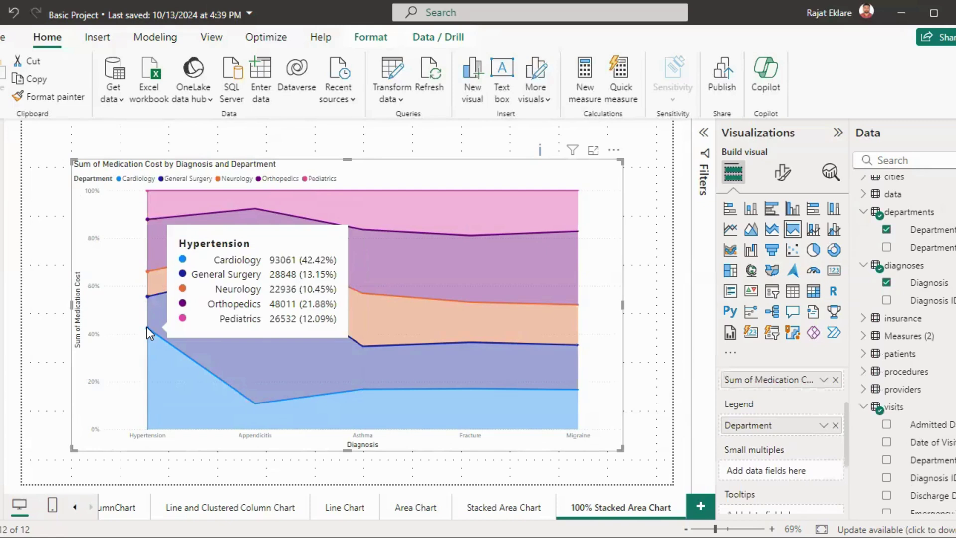
pyautogui.moveTo(147, 298)
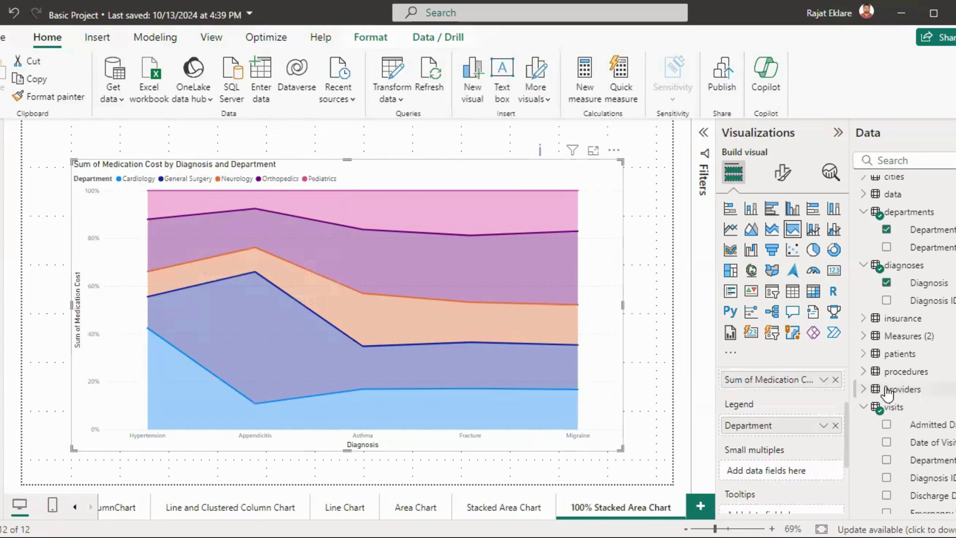
# Step: Try splitting the chart into small multiples by Provider Name from the providers table, and remove the field again
pyautogui.click(866, 391)
pyautogui.scroll(-2, 869, 396)
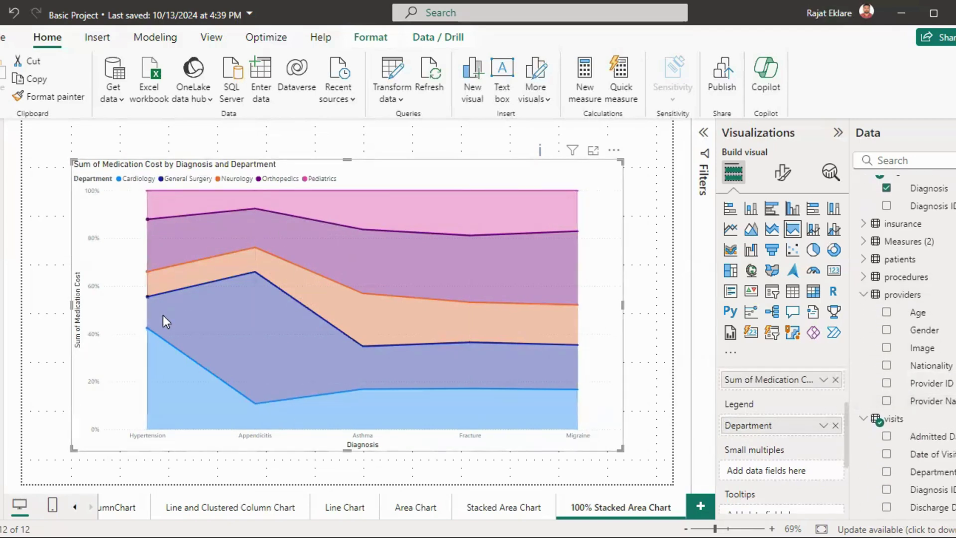
pyautogui.moveTo(904, 402); pyautogui.dragTo(772, 466)
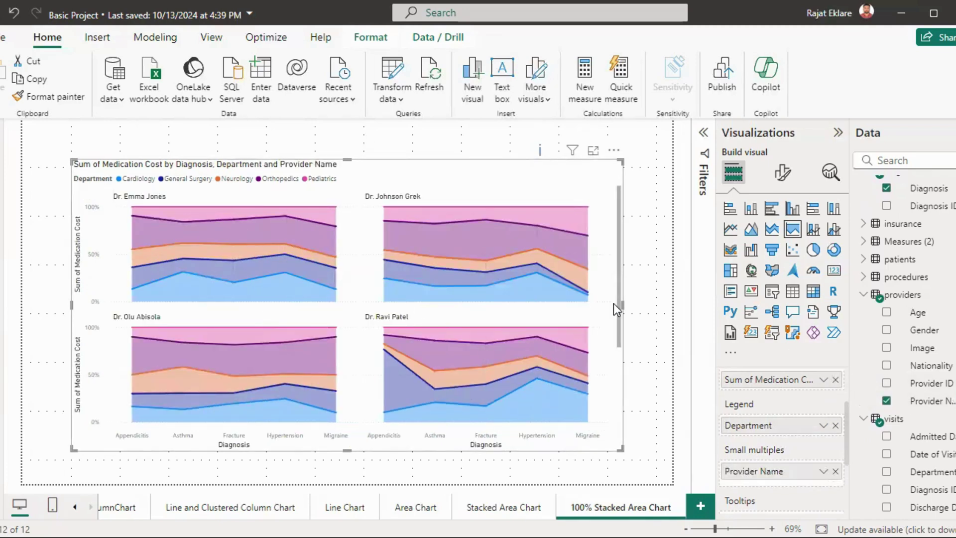
pyautogui.moveTo(618, 348); pyautogui.dragTo(607, 321)
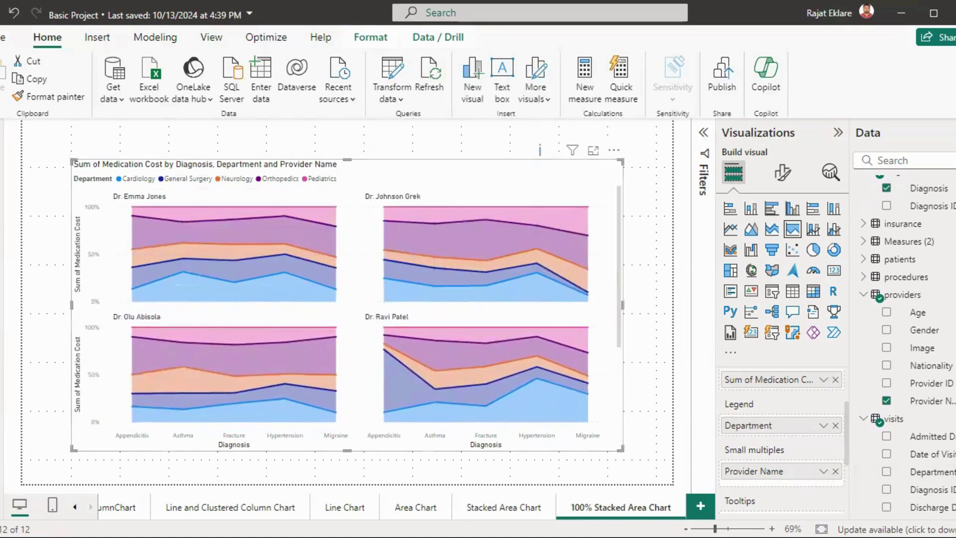
pyautogui.click(836, 472)
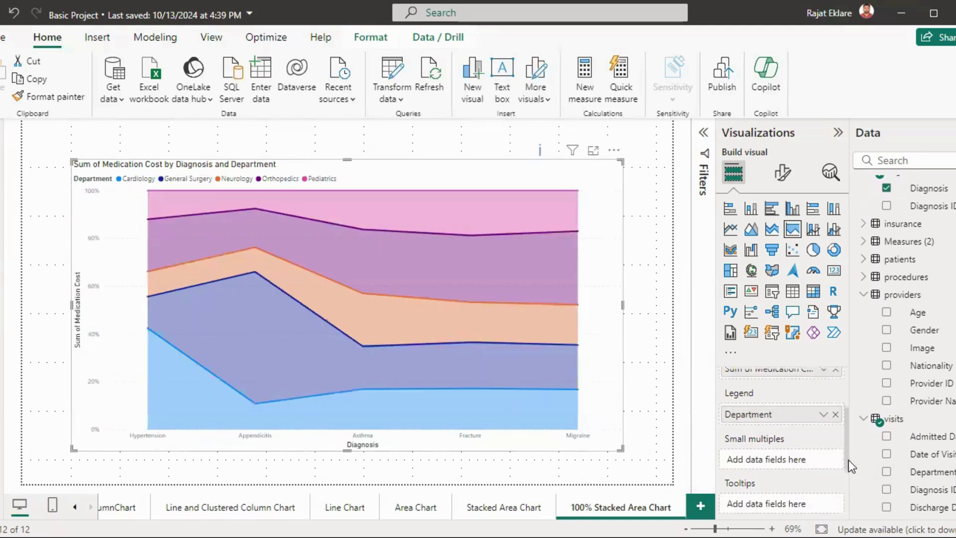
# Step: Try adding the Total Patient measure from the cities table to the chart's tooltips, and remove it again
pyautogui.scroll(-1, 822, 468)
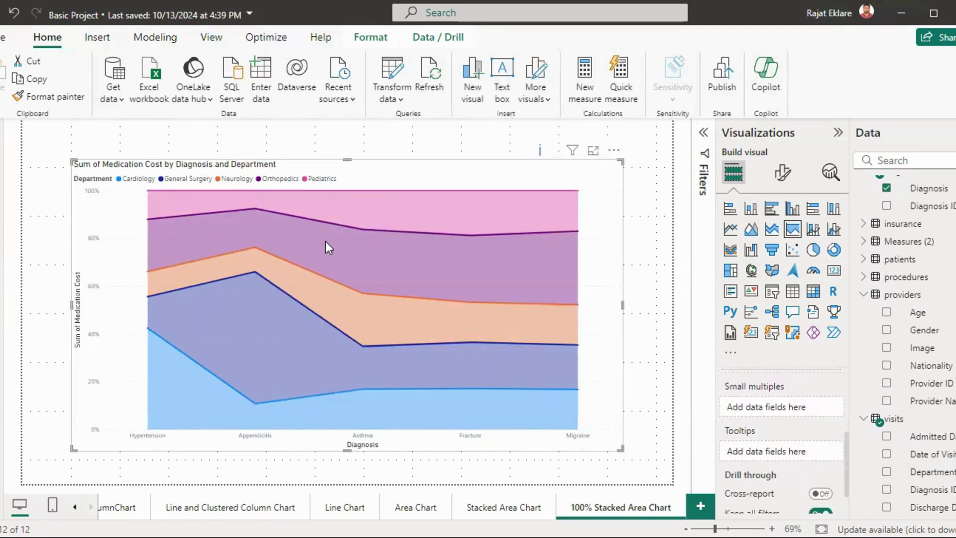
pyautogui.moveTo(148, 273)
pyautogui.scroll(3, 867, 188)
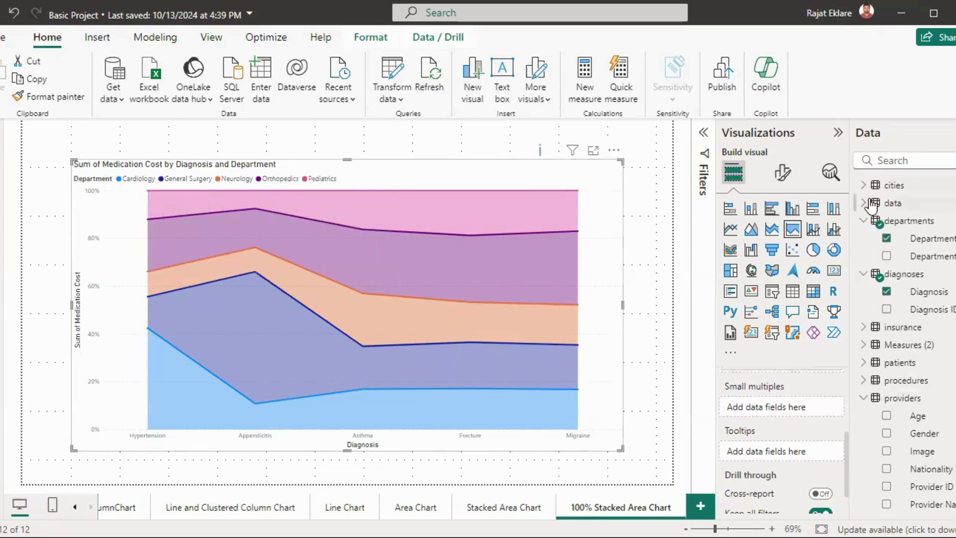
pyautogui.click(864, 185)
pyautogui.moveTo(921, 256); pyautogui.dragTo(802, 441)
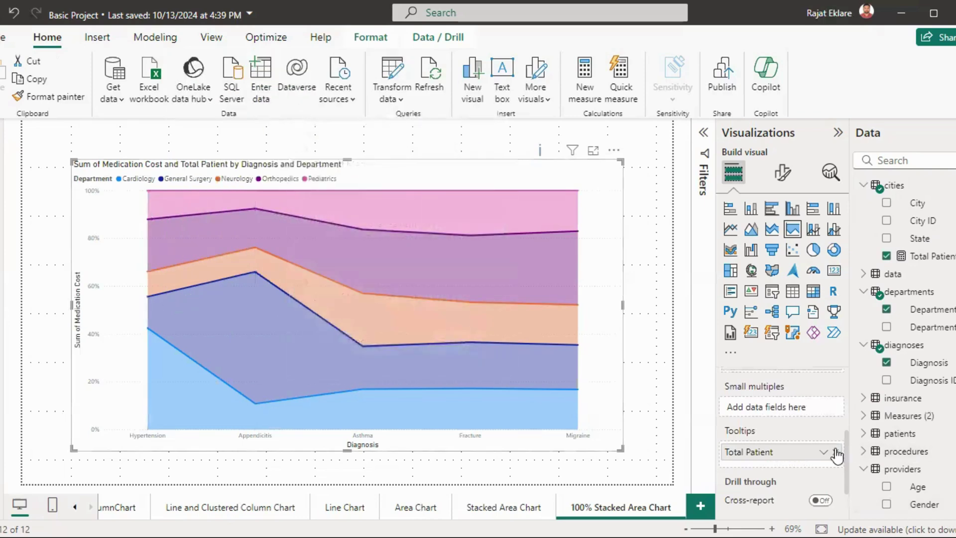
pyautogui.click(835, 451)
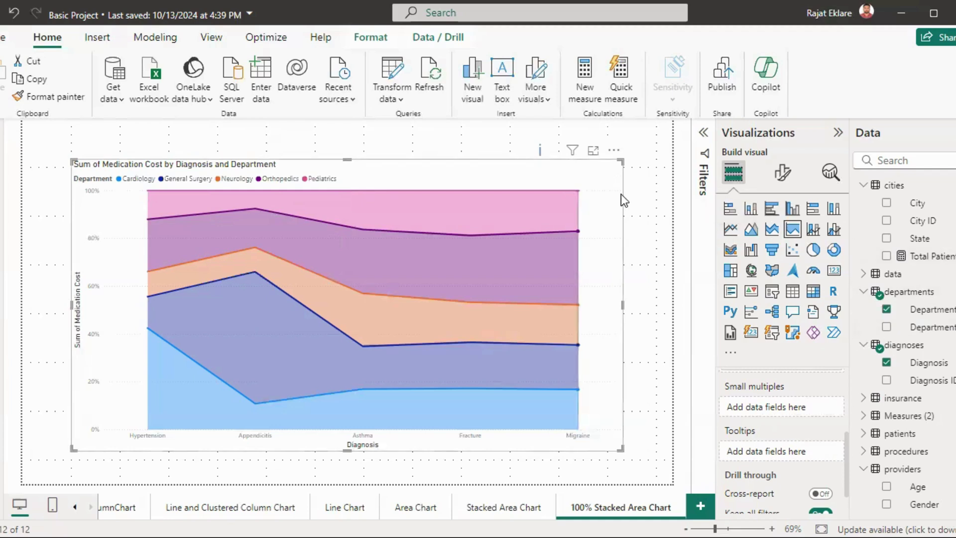
# Step: Deselect the chart and set the report page's canvas background color to black
pyautogui.click(648, 185)
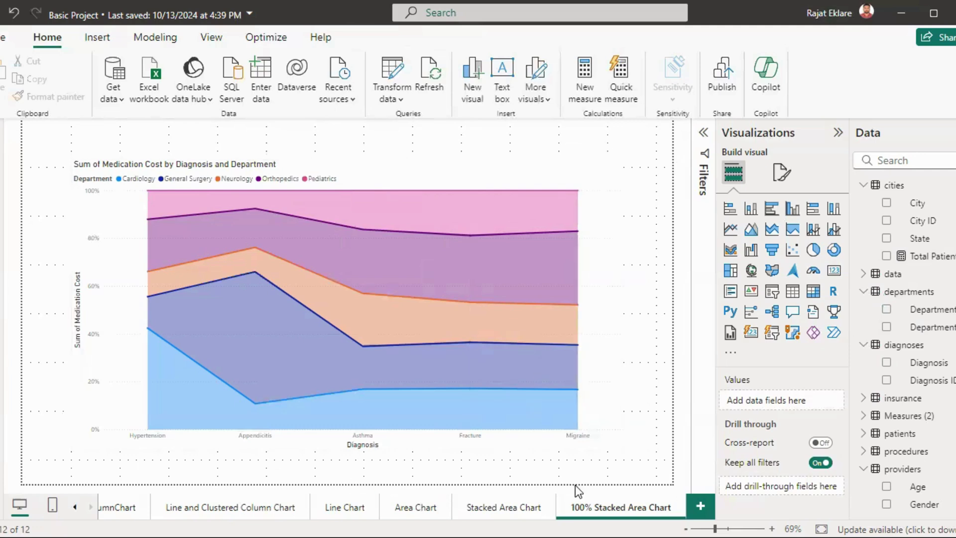
pyautogui.click(782, 172)
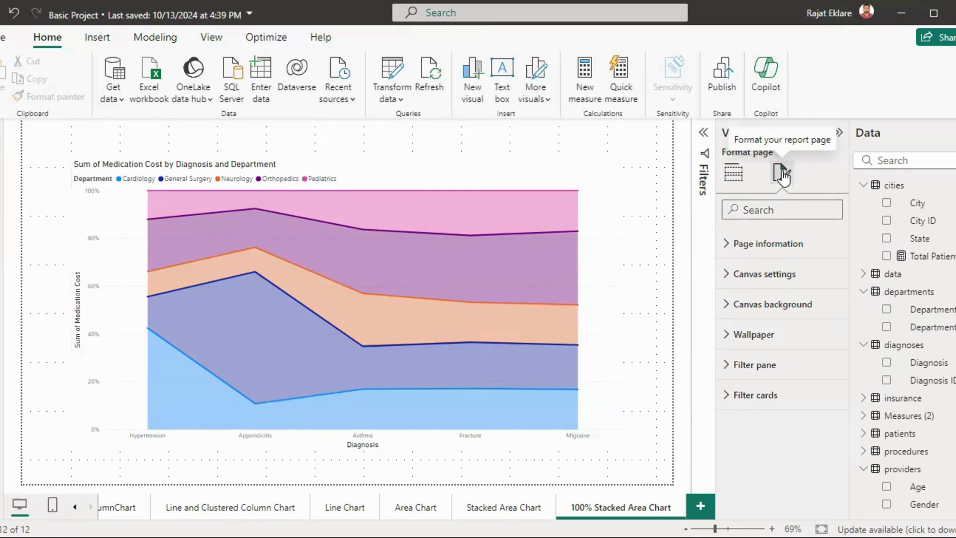
pyautogui.click(777, 304)
pyautogui.moveTo(846, 299); pyautogui.dragTo(844, 346)
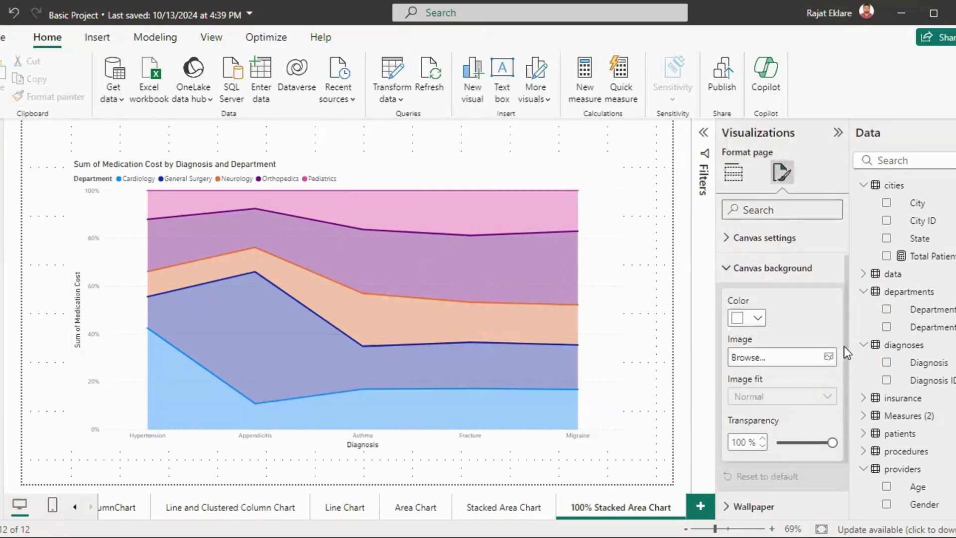
pyautogui.click(757, 295)
pyautogui.click(764, 230)
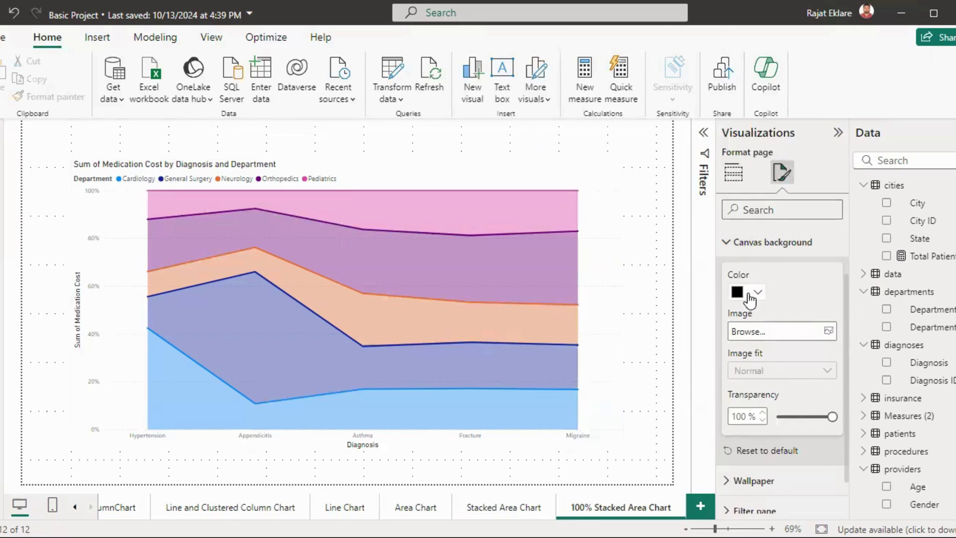
# Step: Set the canvas background transparency to 0% and the area chart's own background color to black
pyautogui.moveTo(831, 416); pyautogui.dragTo(777, 417)
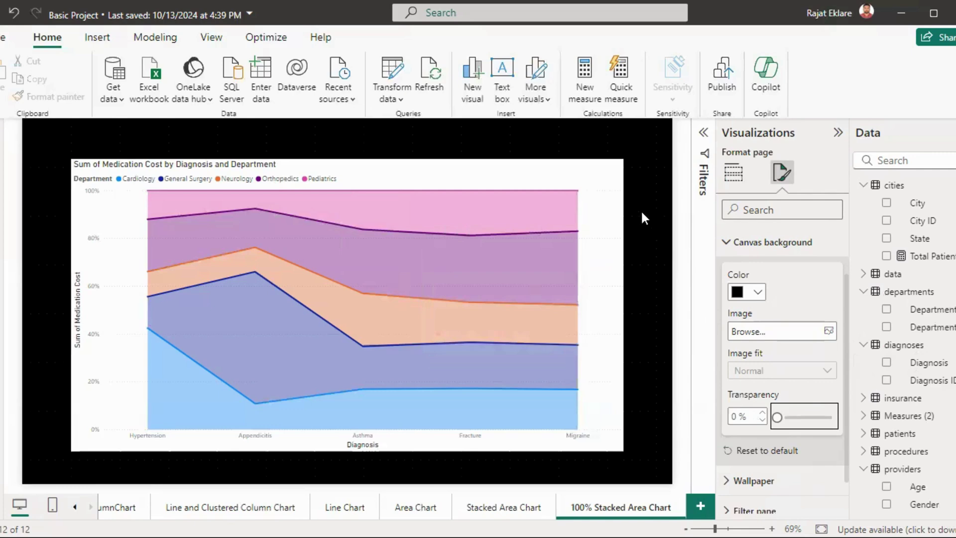
pyautogui.click(615, 207)
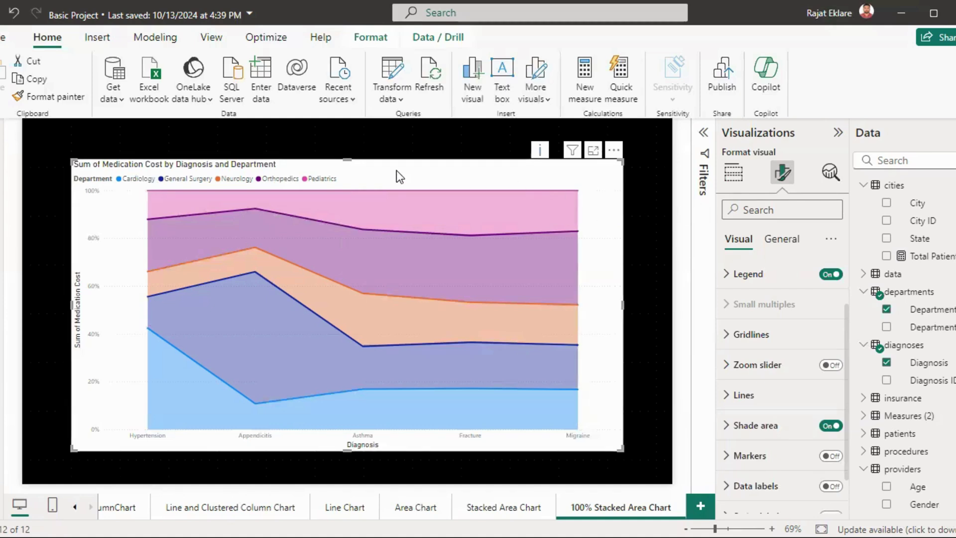
pyautogui.click(796, 238)
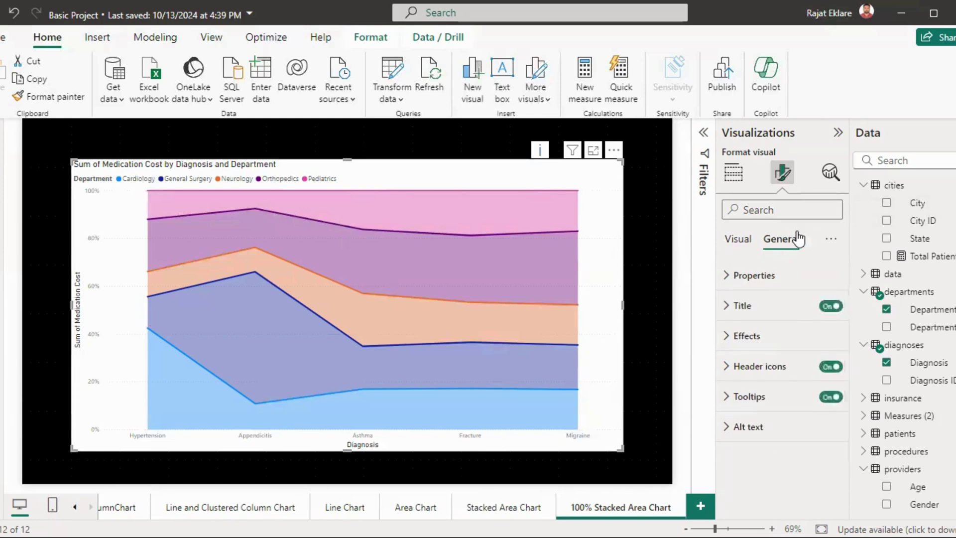
pyautogui.click(734, 336)
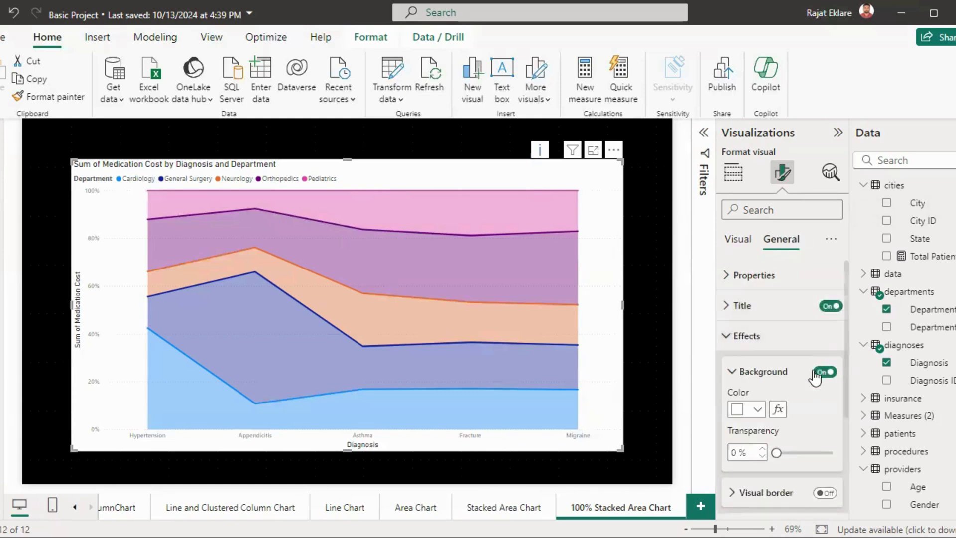
pyautogui.click(762, 405)
pyautogui.click(777, 173)
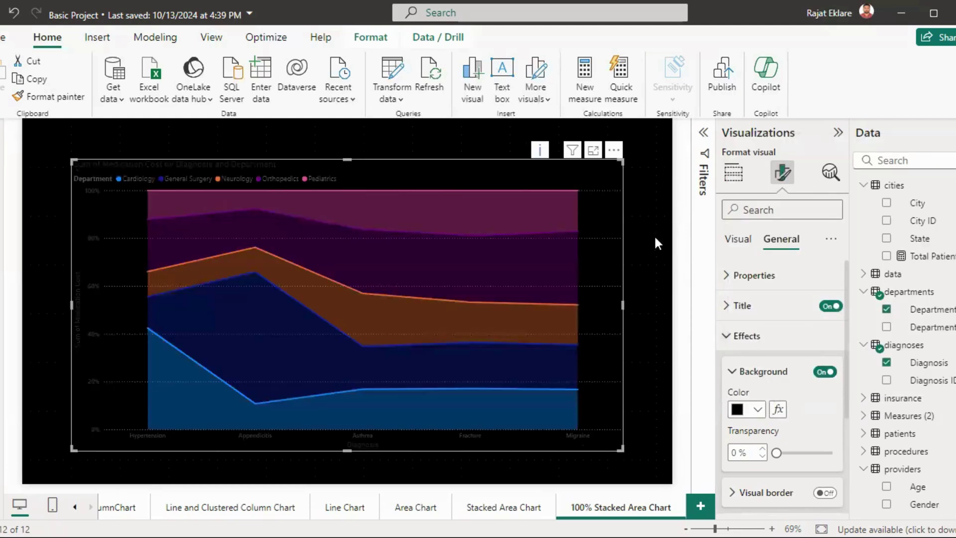
# Step: Turn on the chart's visual border with white color, 15 px rounded corners and 2 px width
pyautogui.scroll(-2, 849, 387)
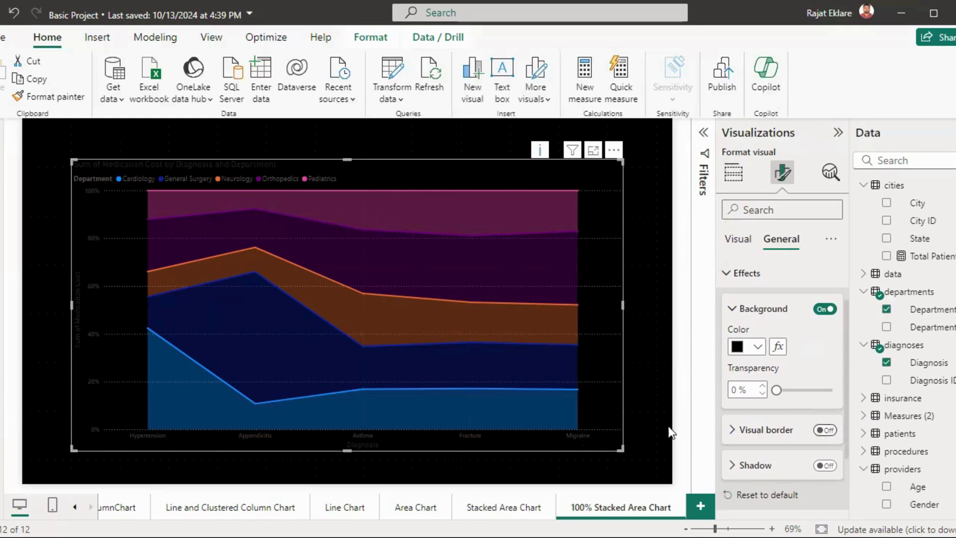
pyautogui.click(825, 431)
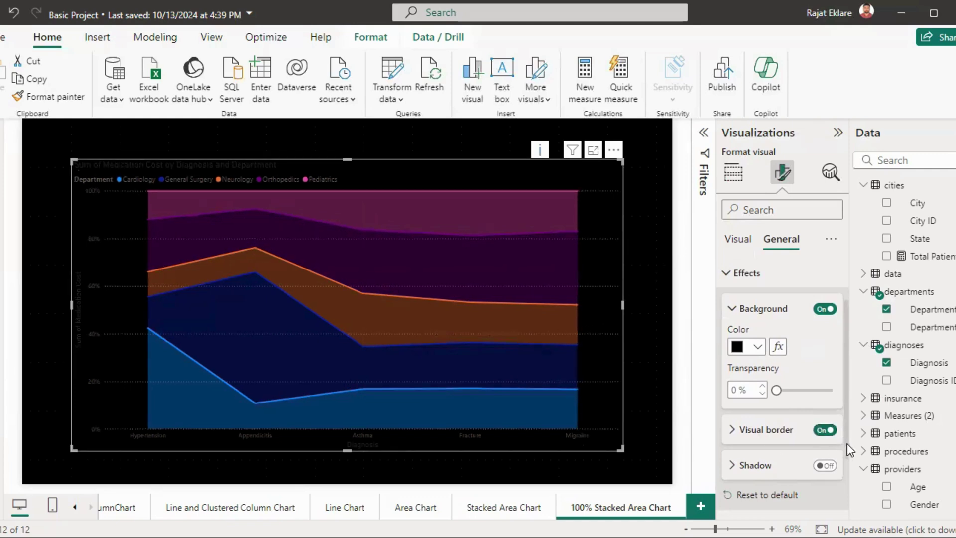
pyautogui.scroll(-2, 850, 451)
pyautogui.click(752, 383)
pyautogui.click(758, 422)
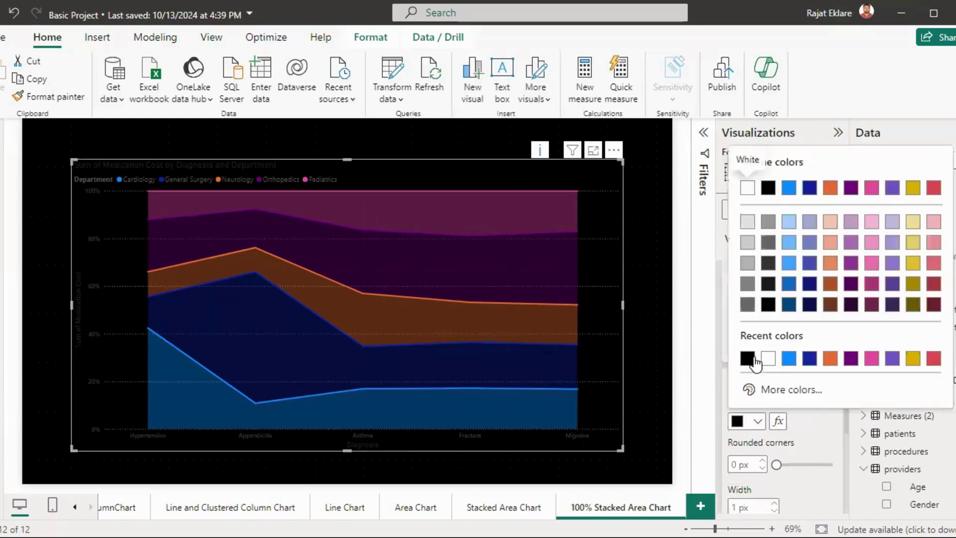
pyautogui.click(767, 359)
pyautogui.moveTo(777, 465); pyautogui.dragTo(804, 464)
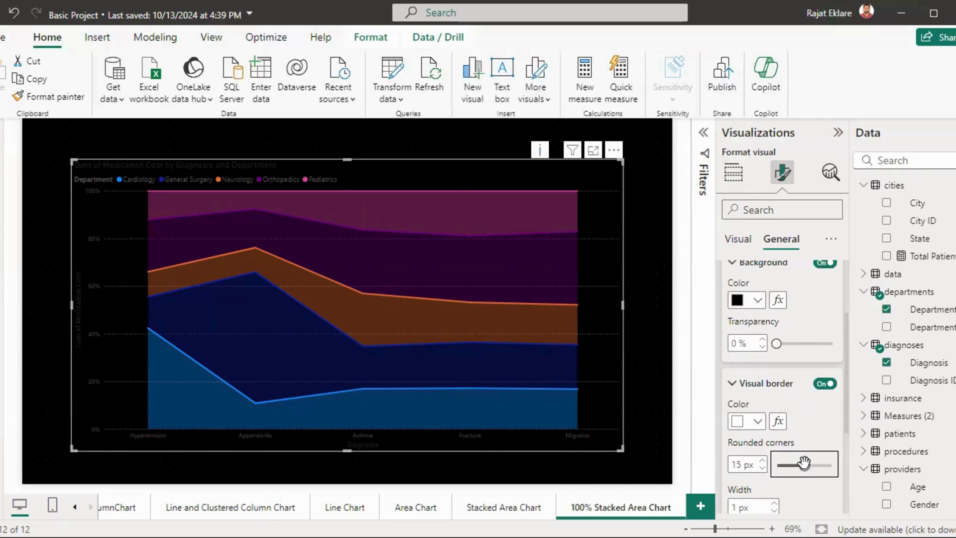
pyautogui.scroll(-2, 847, 428)
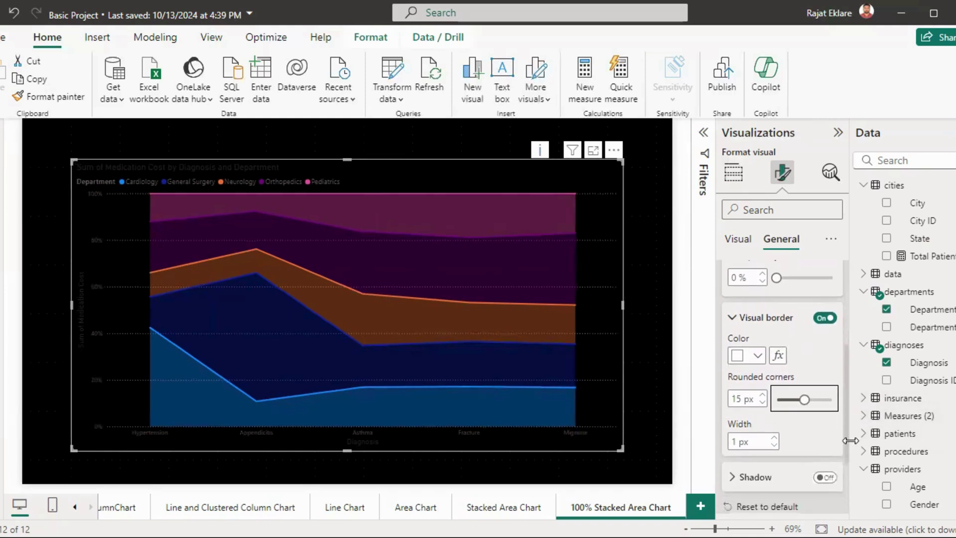
pyautogui.scroll(-1, 846, 441)
pyautogui.click(775, 418)
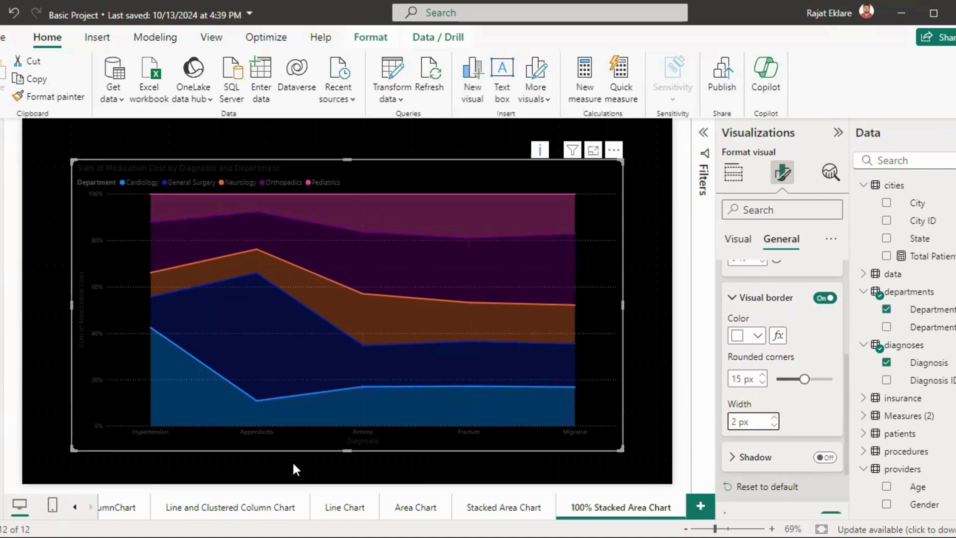
# Step: Turn on the chart's shadow and set its color to white
pyautogui.click(823, 457)
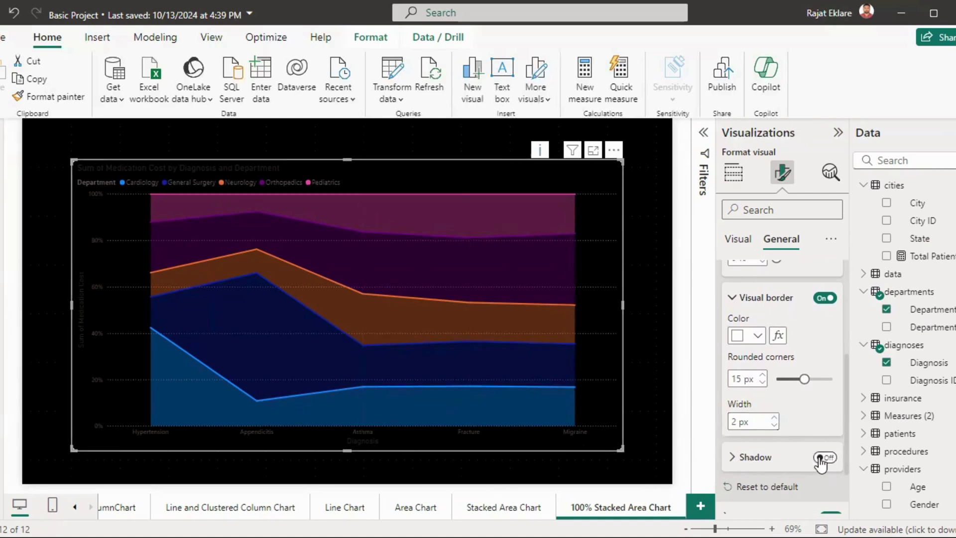
pyautogui.click(749, 458)
pyautogui.scroll(-3, 844, 449)
pyautogui.click(747, 411)
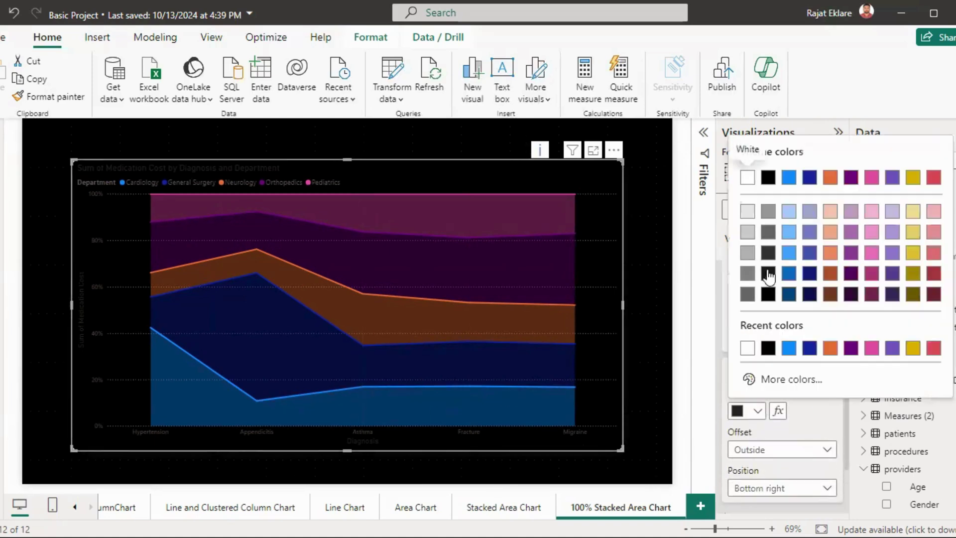
pyautogui.click(747, 178)
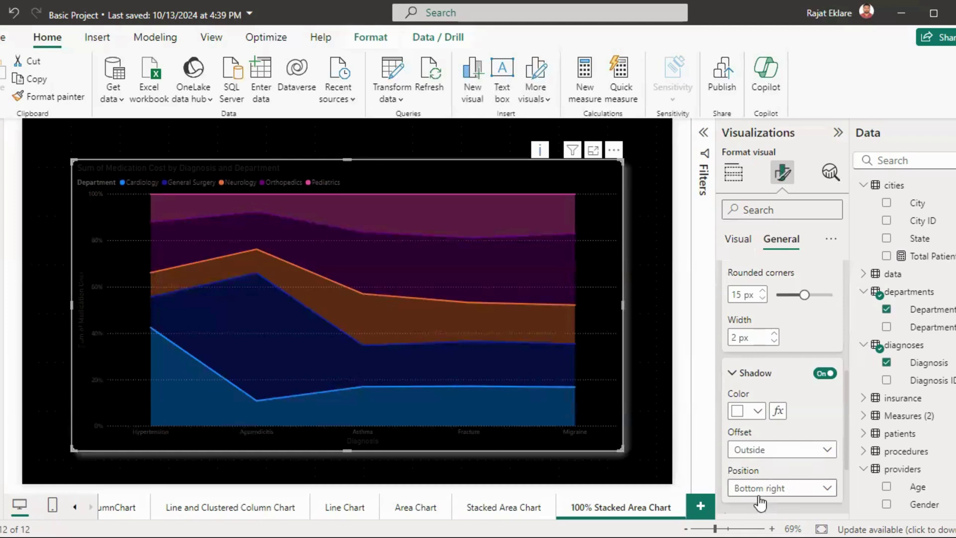
pyautogui.scroll(-2, 847, 473)
pyautogui.scroll(-2, 848, 477)
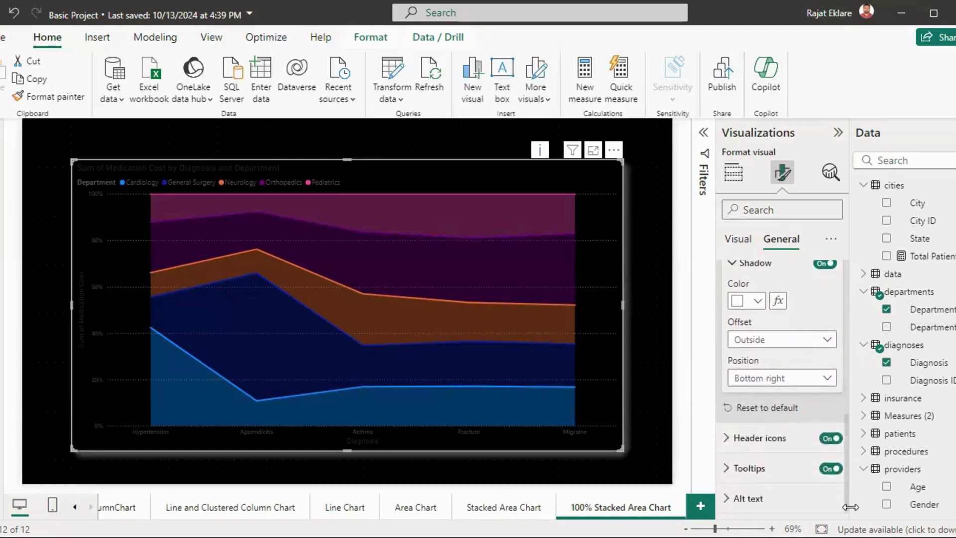
# Step: Format the chart's X-axis values as bold, white text with font size 12
pyautogui.click(733, 172)
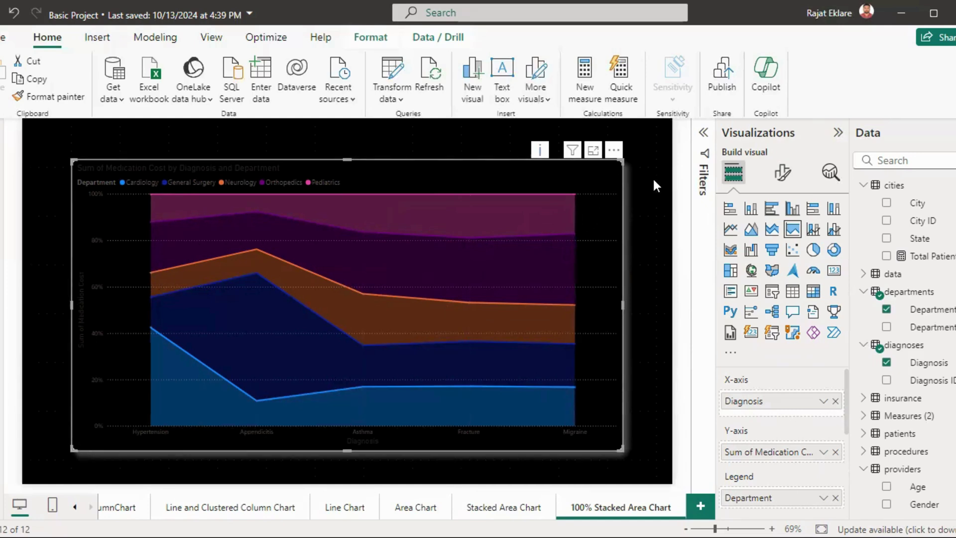
pyautogui.click(783, 173)
pyautogui.click(743, 277)
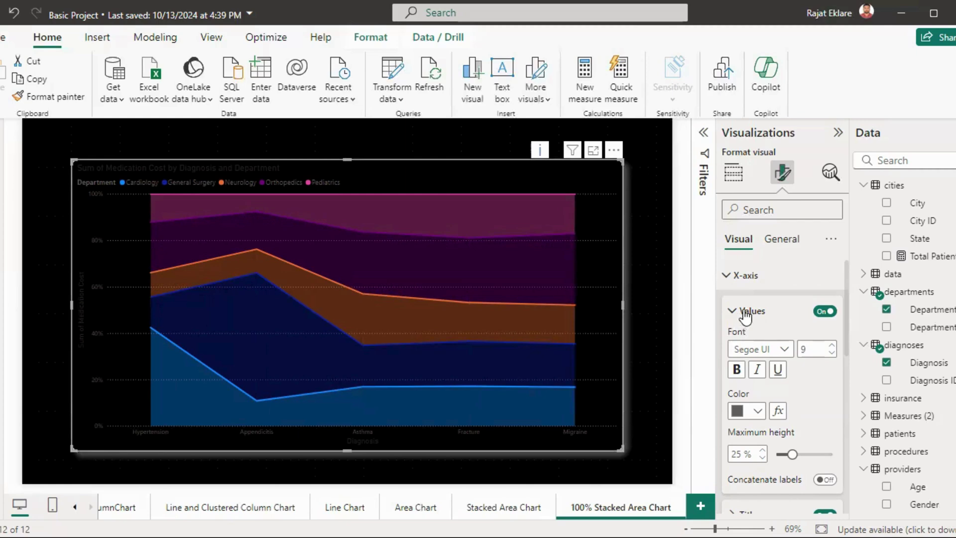
pyautogui.click(737, 369)
pyautogui.click(762, 418)
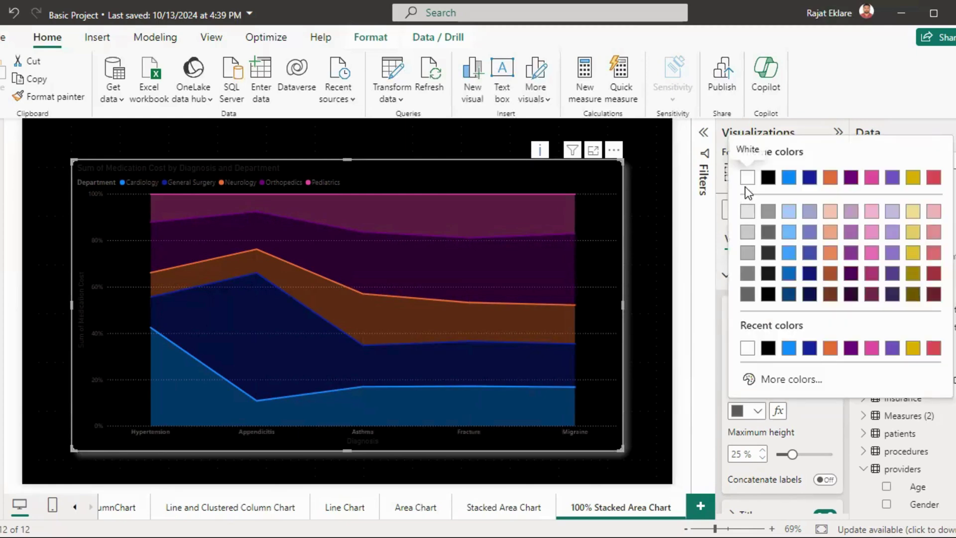
pyautogui.click(746, 185)
pyautogui.click(832, 346)
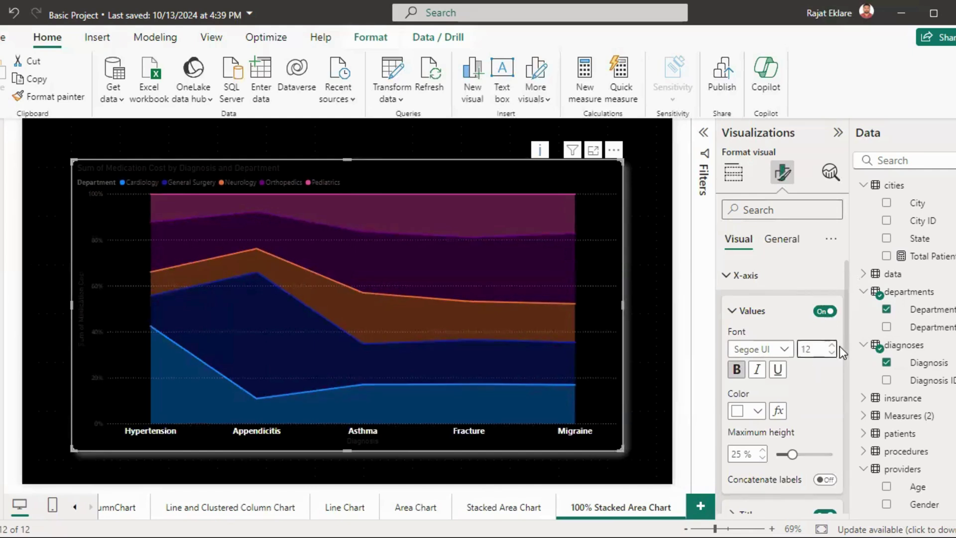
# Step: Format the X-axis title as bold, white text with font size 15
pyautogui.scroll(-3, 848, 369)
pyautogui.click(728, 364)
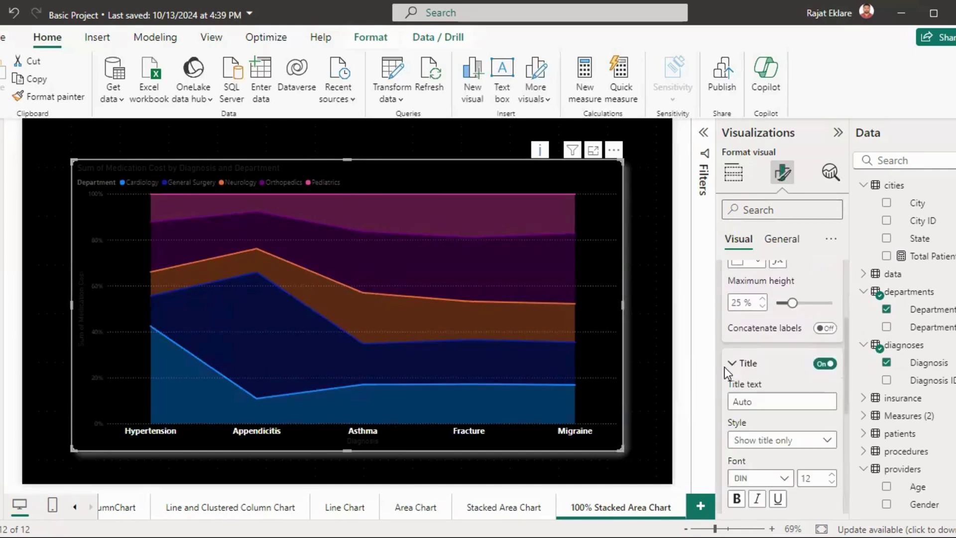
pyautogui.click(736, 499)
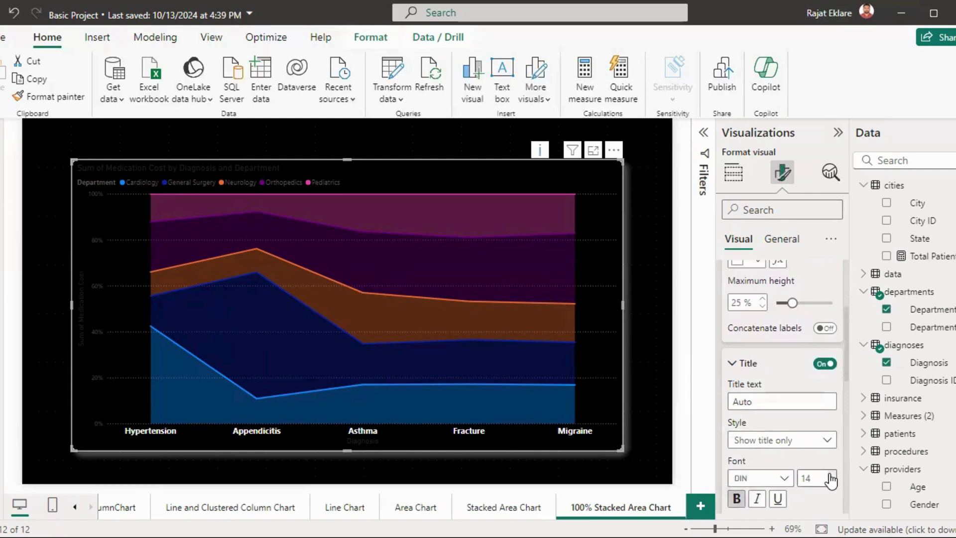
pyautogui.click(830, 474)
pyautogui.scroll(-2, 846, 376)
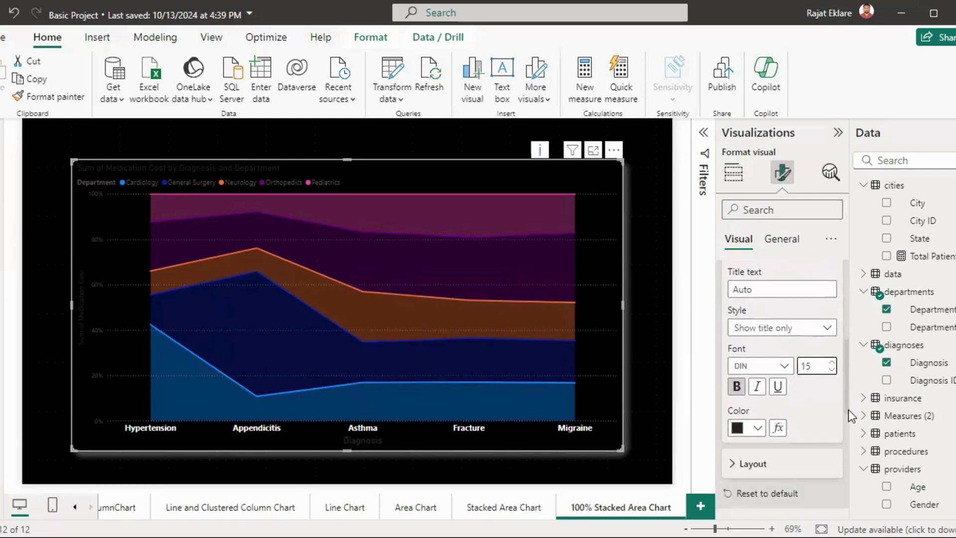
pyautogui.click(758, 426)
pyautogui.click(745, 198)
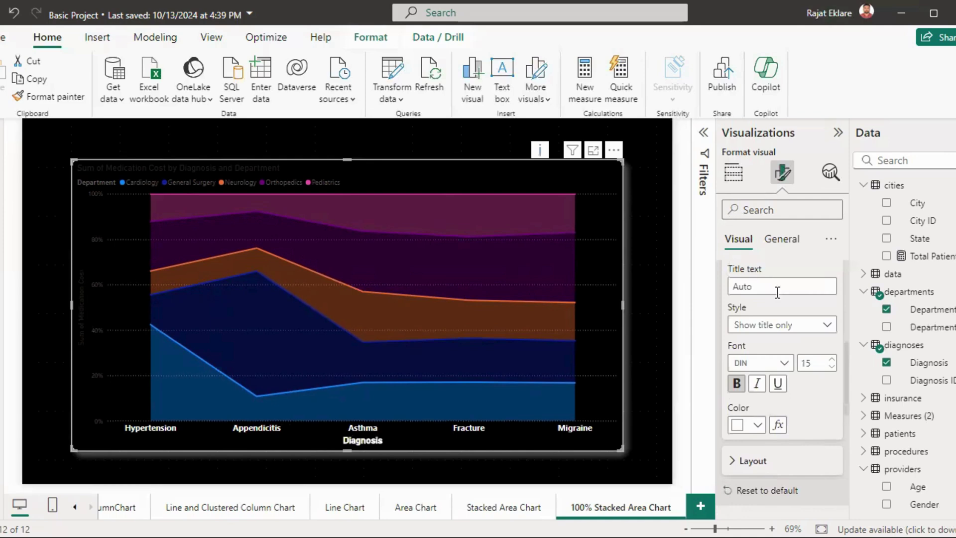
# Step: Try the logarithmic scale on the chart's Y-axis range and turn it off again
pyautogui.scroll(-4, 847, 400)
pyautogui.click(791, 351)
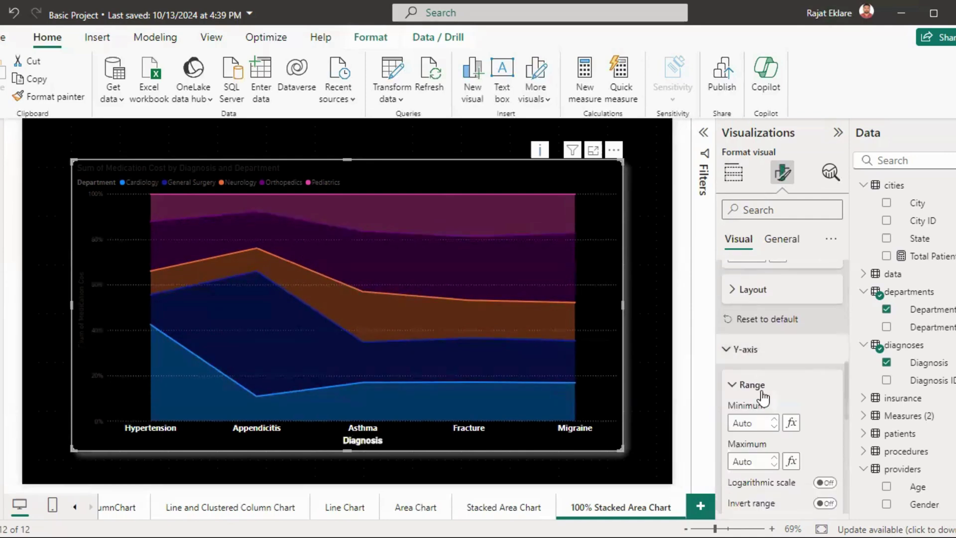
pyautogui.scroll(-3, 846, 411)
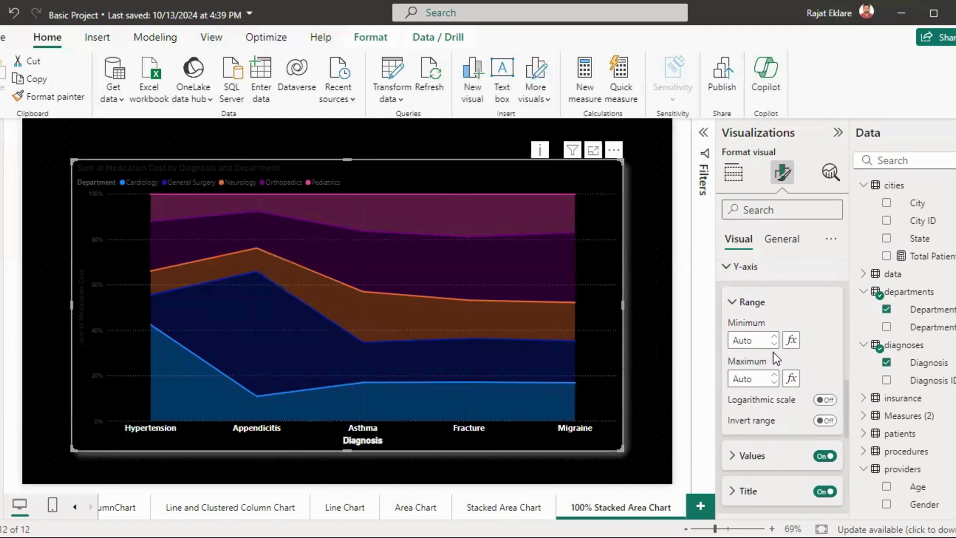
pyautogui.click(825, 400)
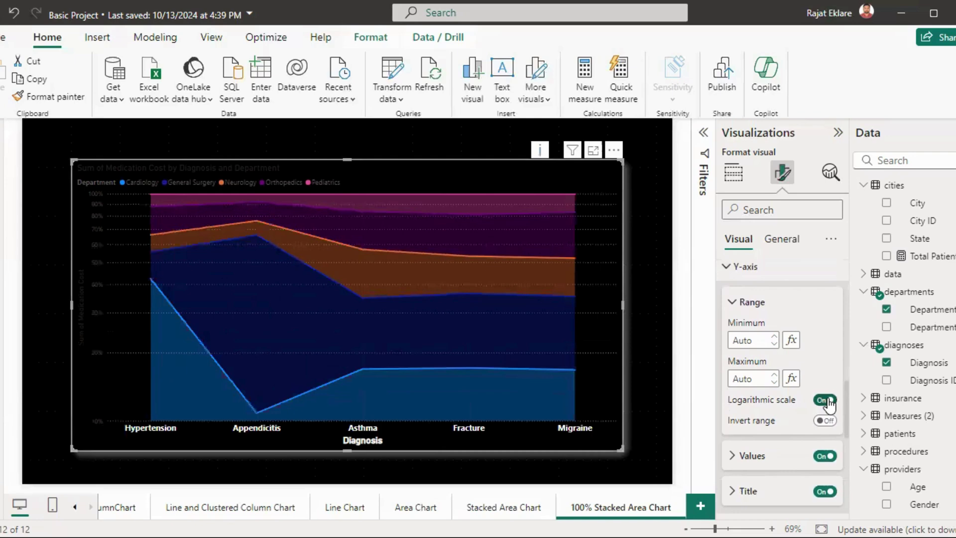
pyautogui.click(828, 402)
# Step: Format the Y-axis values as bold, white text with font size 12
pyautogui.click(762, 455)
pyautogui.scroll(-1, 847, 416)
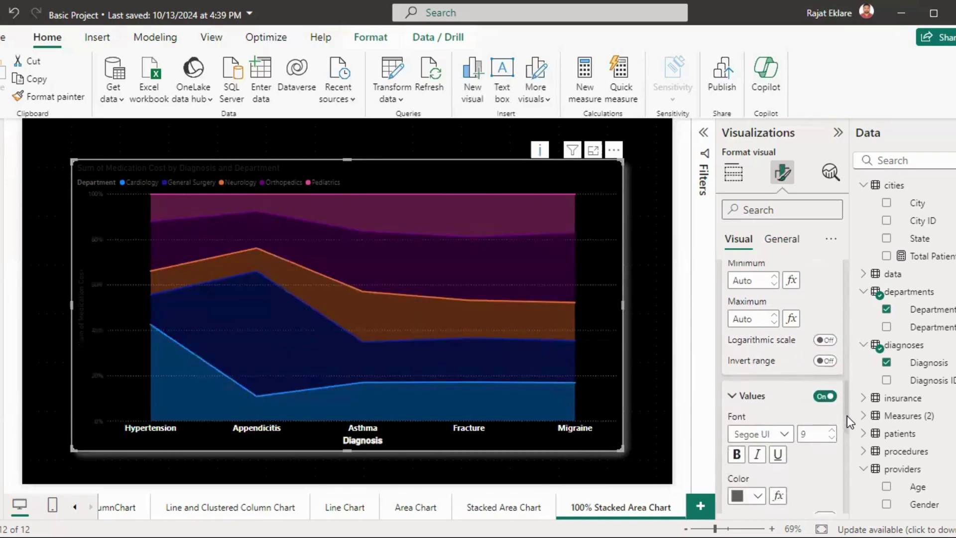
pyautogui.scroll(-1, 847, 416)
pyautogui.click(750, 439)
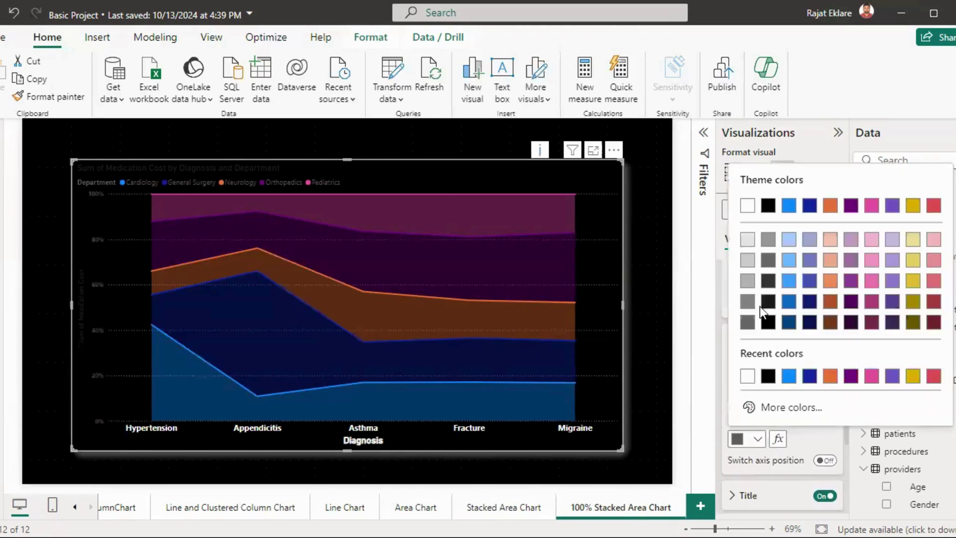
pyautogui.click(753, 205)
pyautogui.click(831, 373)
pyautogui.click(831, 374)
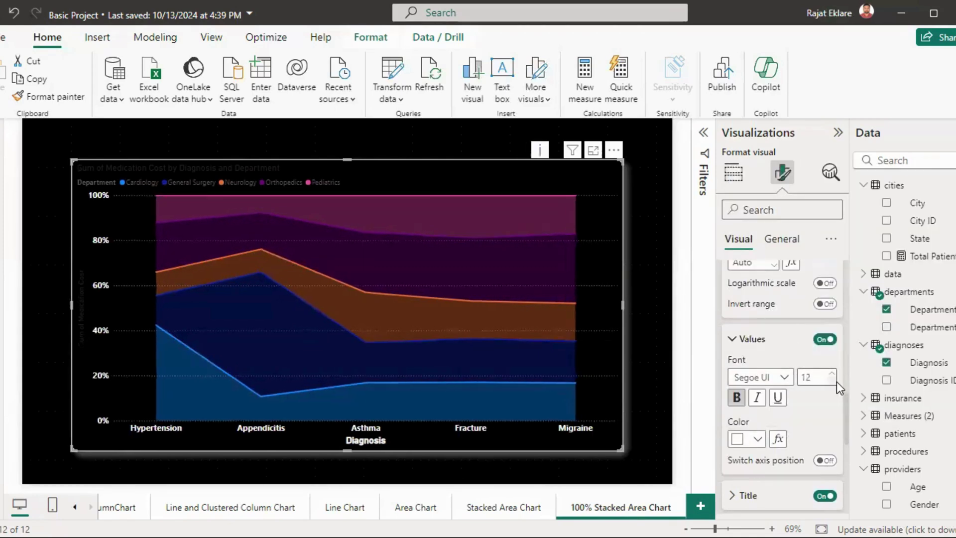
# Step: Format the Y-axis title as bold, white text with font size 15
pyautogui.scroll(-2, 845, 405)
pyautogui.click(745, 401)
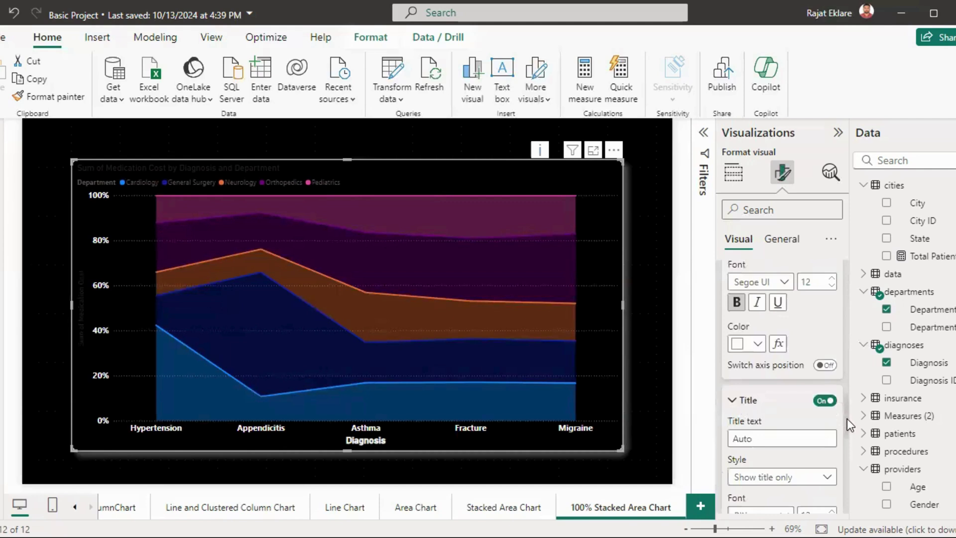
pyautogui.scroll(-3, 850, 424)
pyautogui.click(736, 368)
pyautogui.click(758, 410)
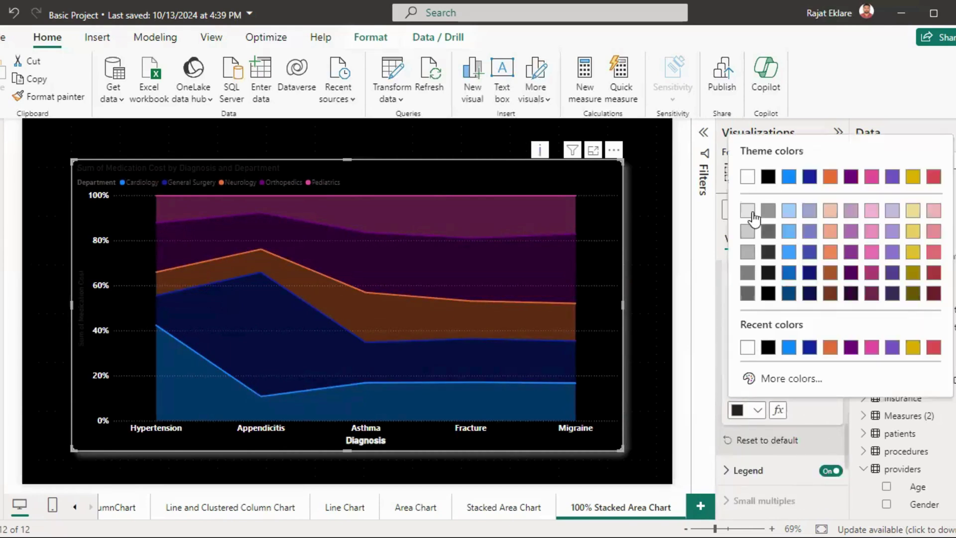
pyautogui.click(749, 184)
pyautogui.click(832, 344)
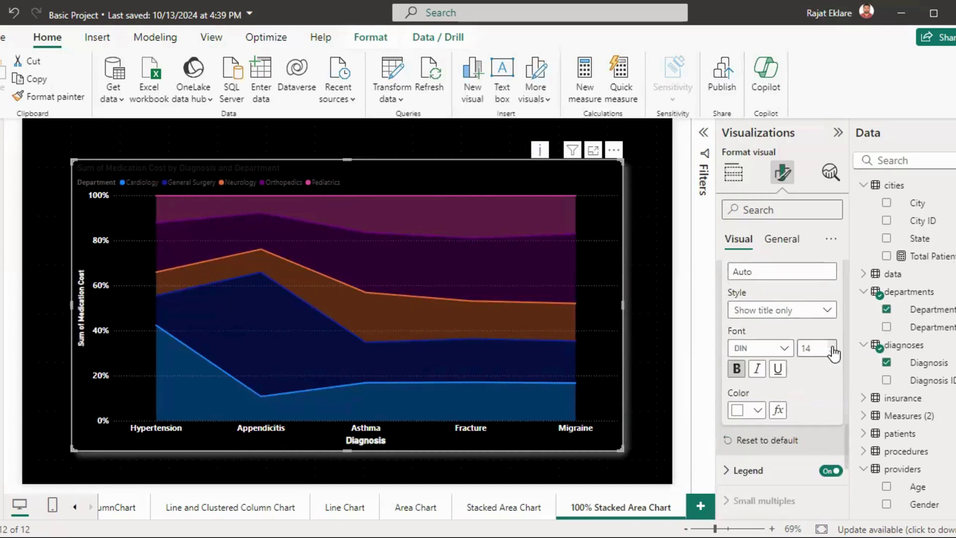
pyautogui.click(832, 343)
pyautogui.click(832, 343)
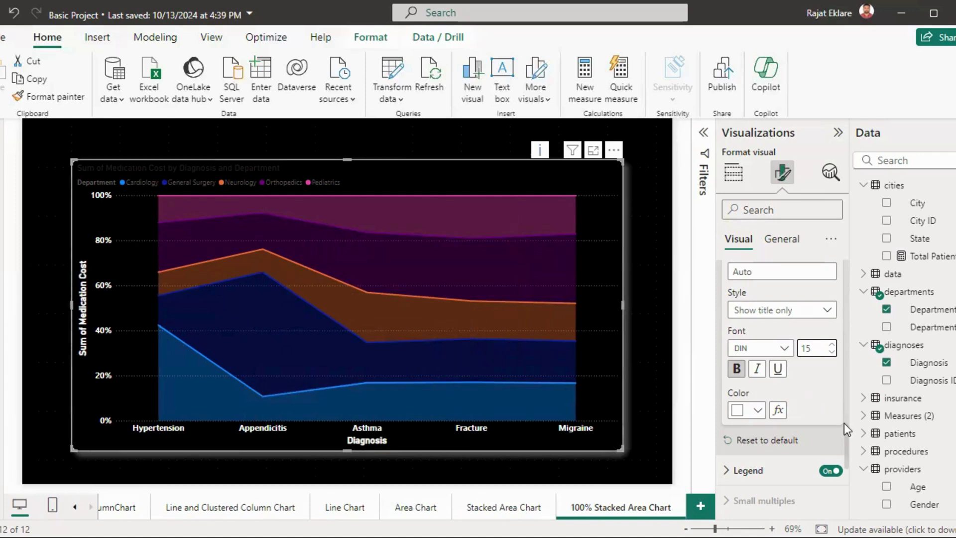
# Step: Set the position of the chart's legend to Top center
pyautogui.scroll(-3, 846, 436)
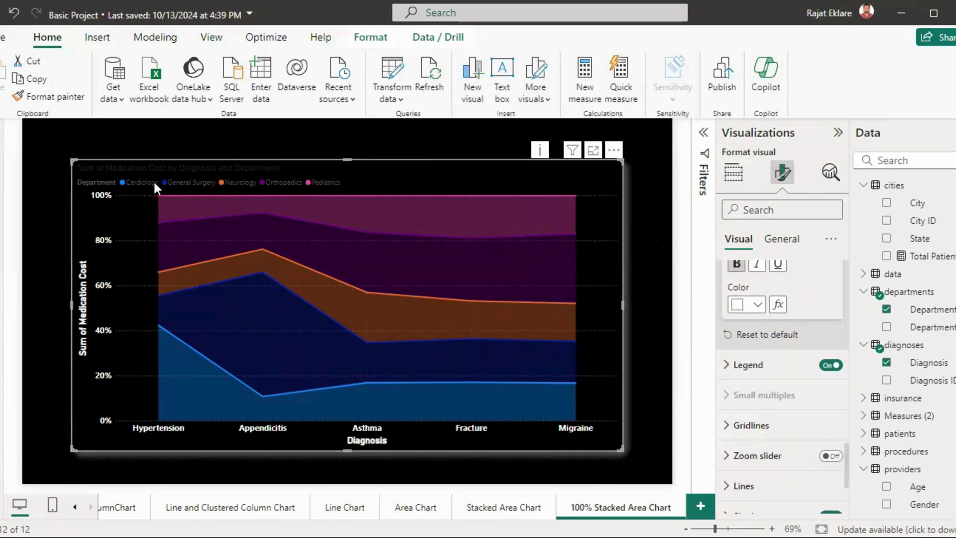
pyautogui.click(754, 365)
pyautogui.scroll(-1, 846, 437)
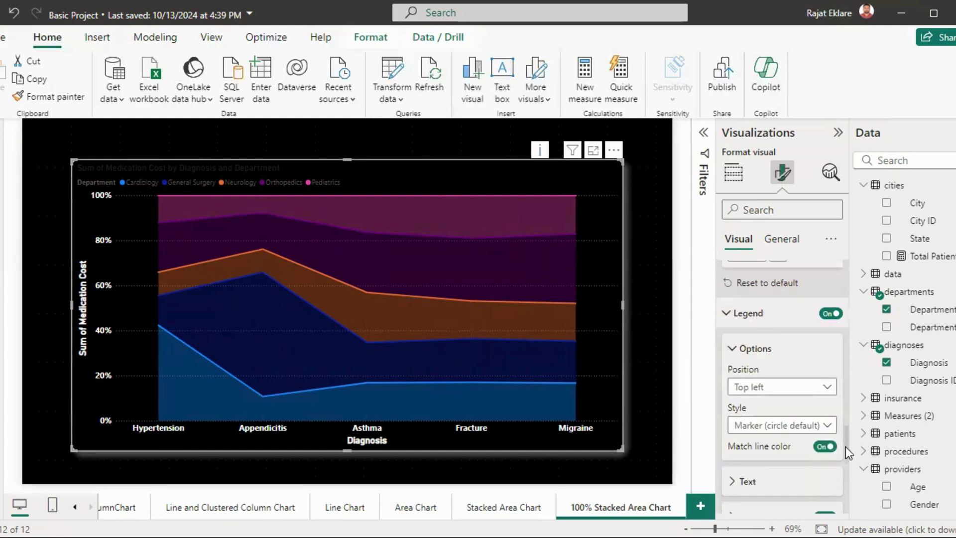
pyautogui.click(772, 384)
pyautogui.click(761, 222)
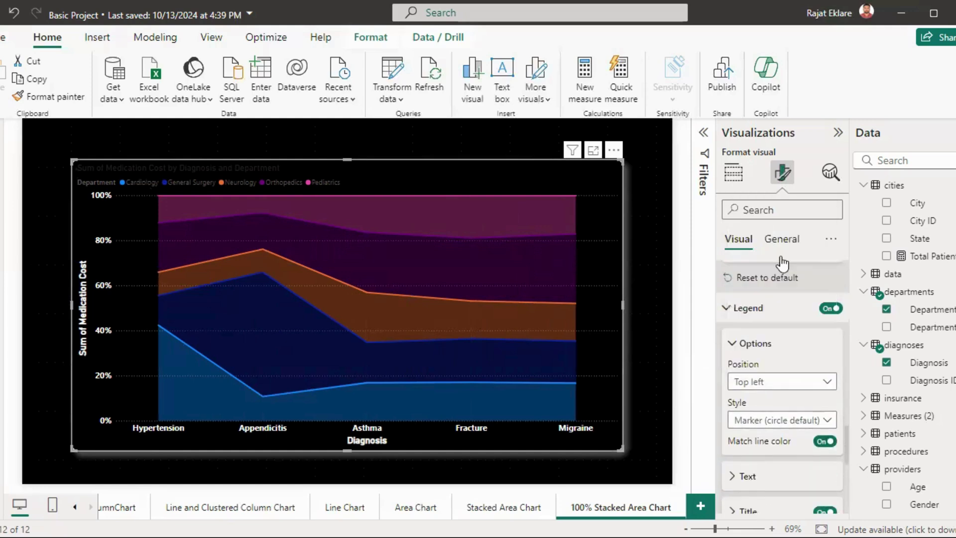
# Step: Format the legend text as bold, white text with font size 12
pyautogui.scroll(-2, 845, 438)
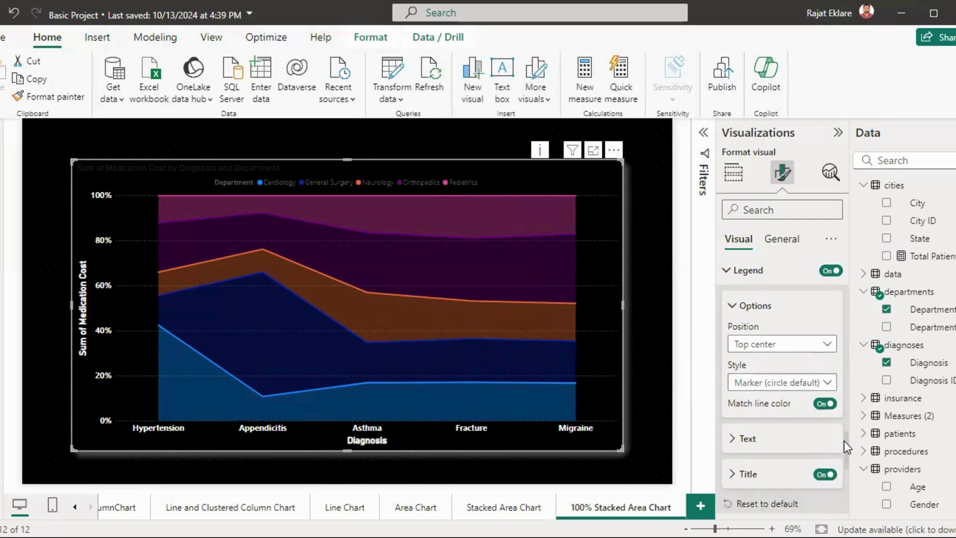
pyautogui.click(762, 359)
pyautogui.click(831, 392)
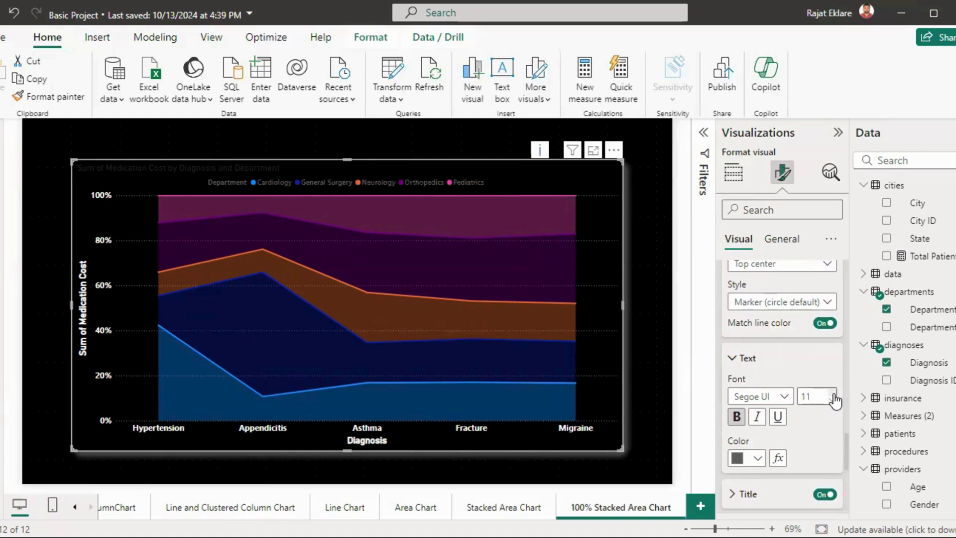
pyautogui.click(832, 392)
pyautogui.click(747, 459)
pyautogui.click(747, 226)
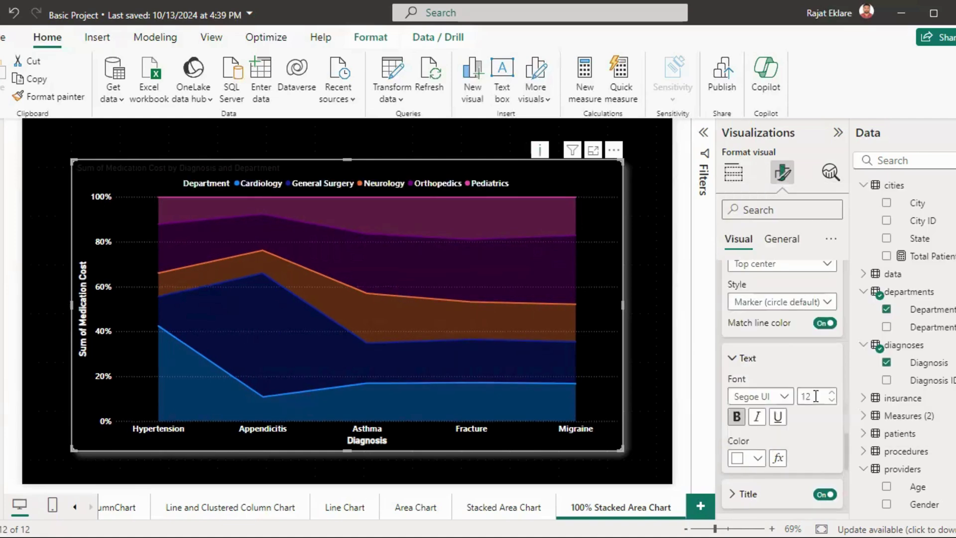
# Step: Try hiding the legend title and turn it back on
pyautogui.scroll(-2, 849, 454)
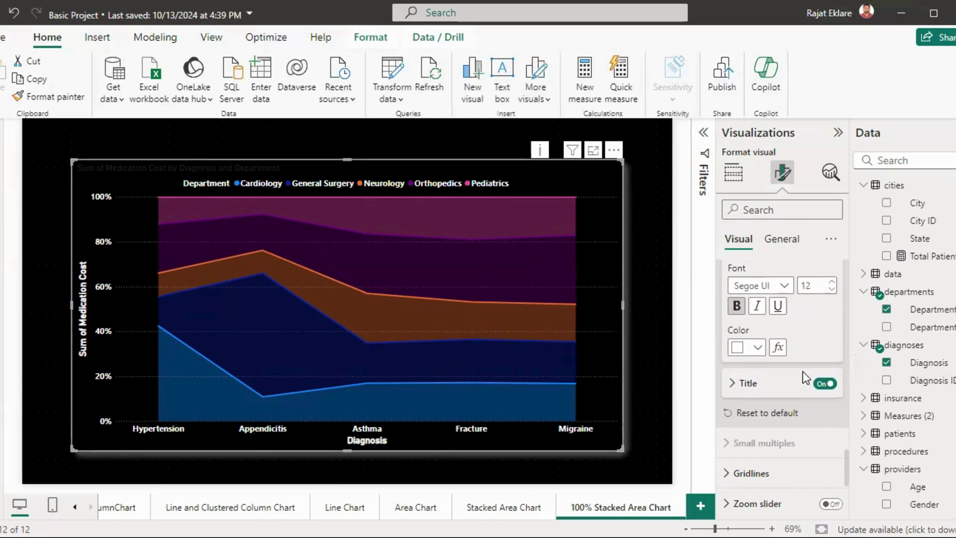
pyautogui.click(826, 383)
pyautogui.click(825, 384)
# Step: Format the chart's horizontal gridlines as light yellow solid lines with a width of 2 px
pyautogui.scroll(-2, 848, 461)
pyautogui.click(754, 388)
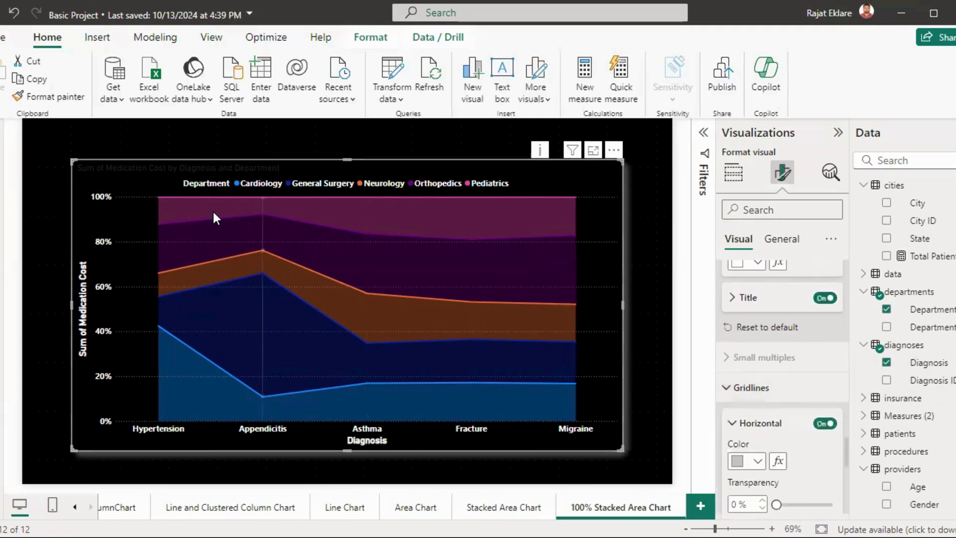
pyautogui.click(758, 461)
pyautogui.click(919, 264)
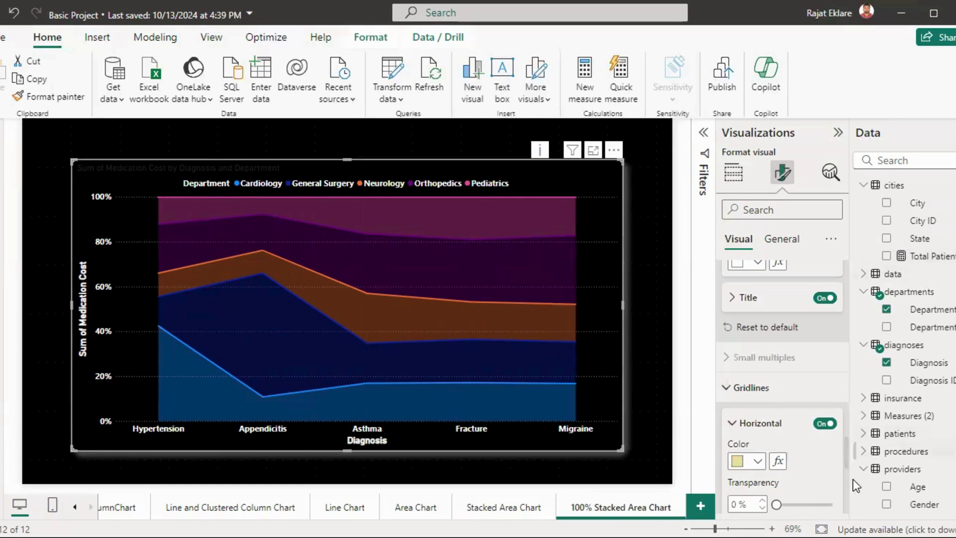
pyautogui.scroll(-2, 848, 453)
pyautogui.click(770, 455)
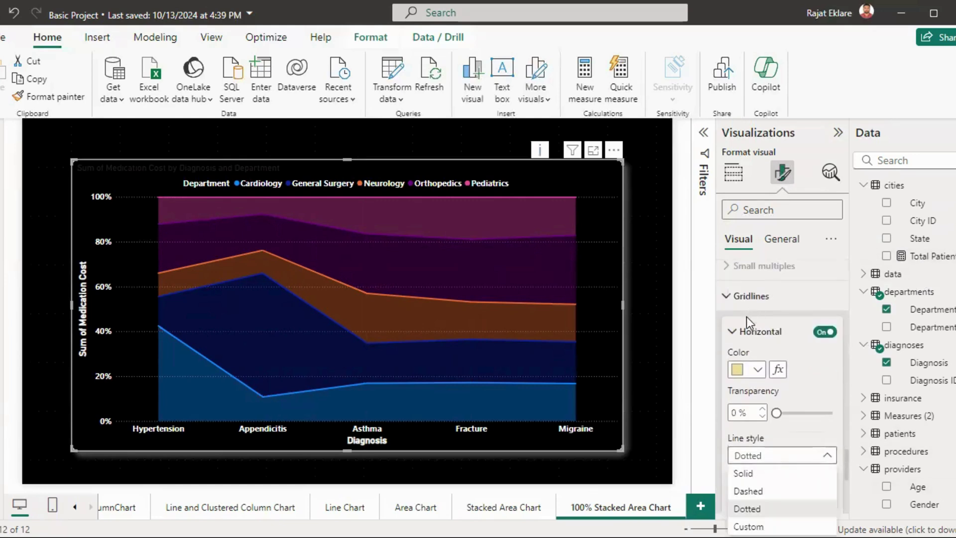
pyautogui.click(749, 472)
pyautogui.scroll(-2, 847, 471)
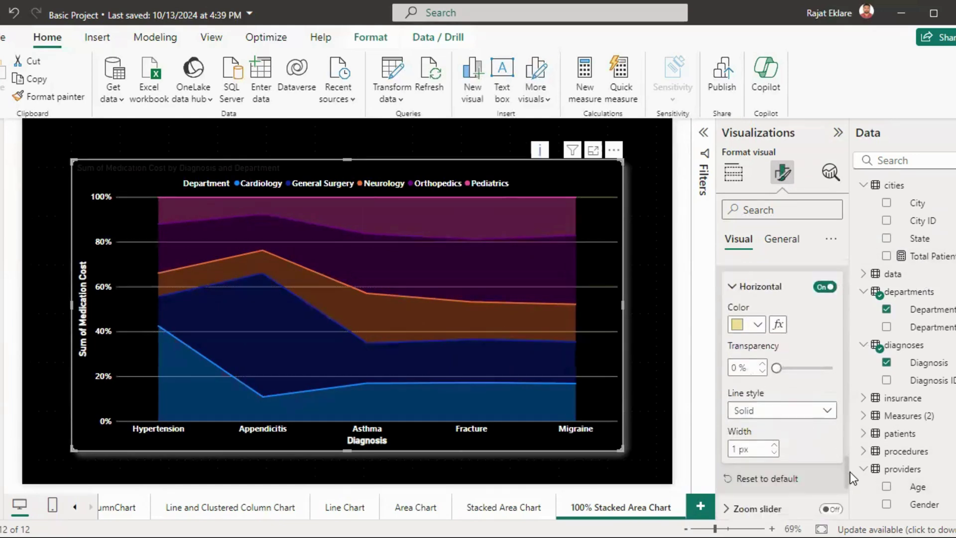
pyautogui.click(775, 411)
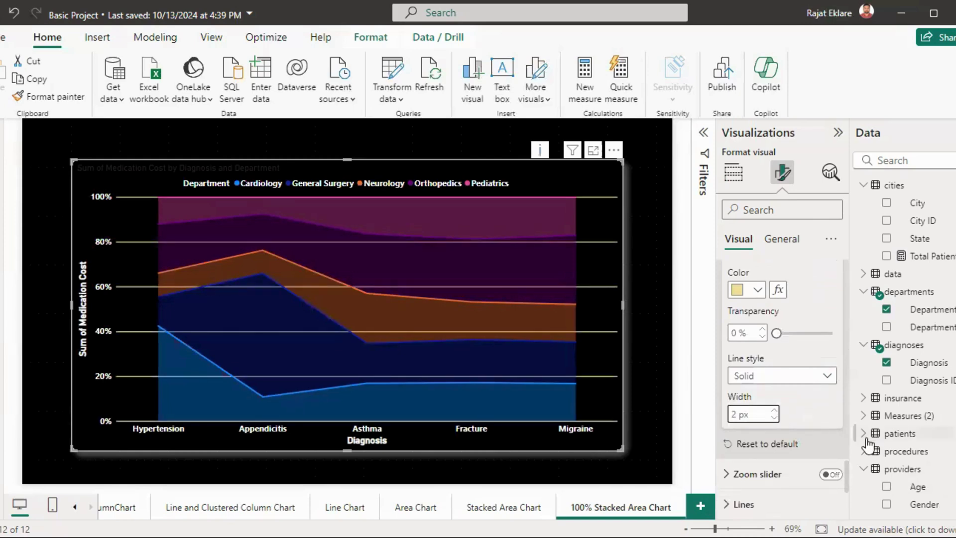
# Step: Turn on the chart's zoom slider and try the lower handle on the Y-axis
pyautogui.moveTo(848, 470); pyautogui.dragTo(847, 484)
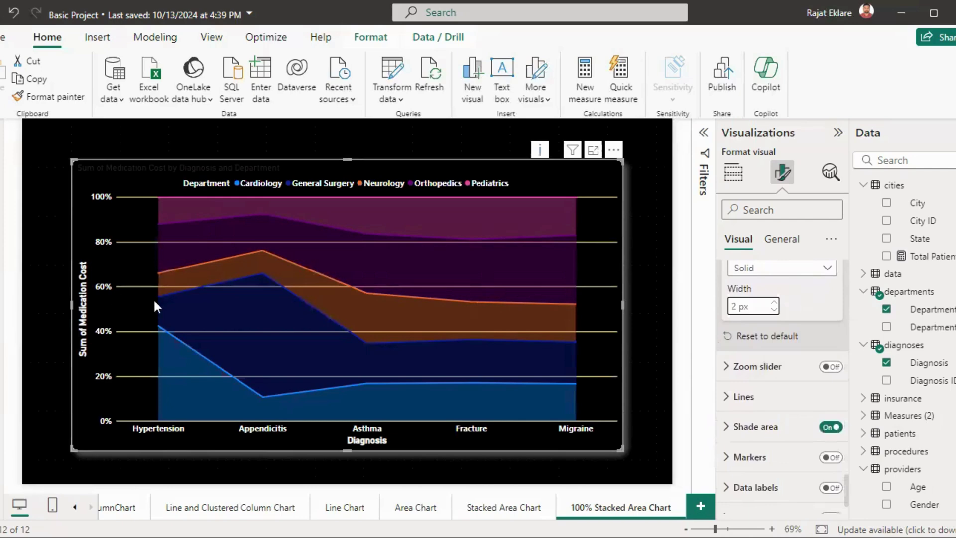
pyautogui.click(832, 367)
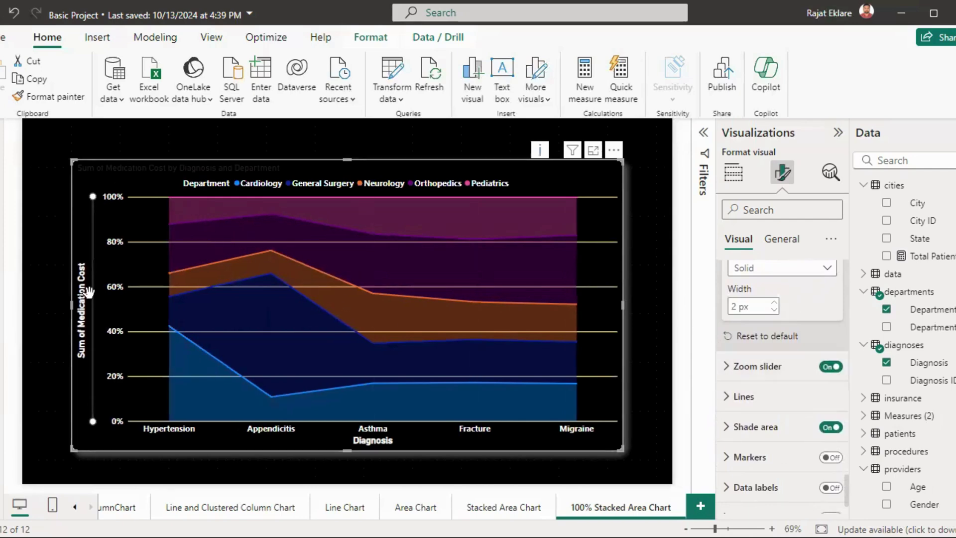
pyautogui.moveTo(94, 419)
pyautogui.mouseDown()
pyautogui.moveTo(99, 316)
pyautogui.moveTo(92, 423)
pyautogui.mouseUp()
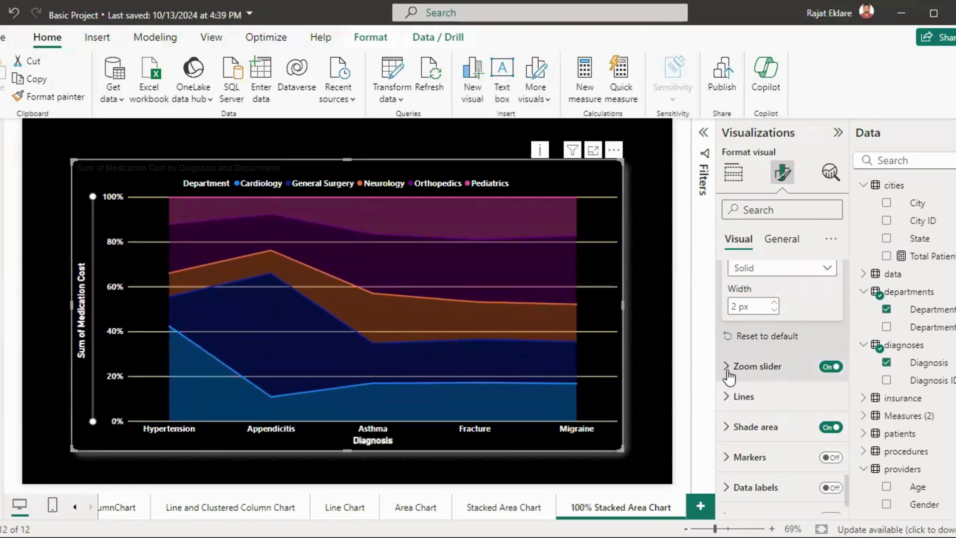
# Step: Set the line color of the Cardiology series to the lightest gray shade of white
pyautogui.click(739, 396)
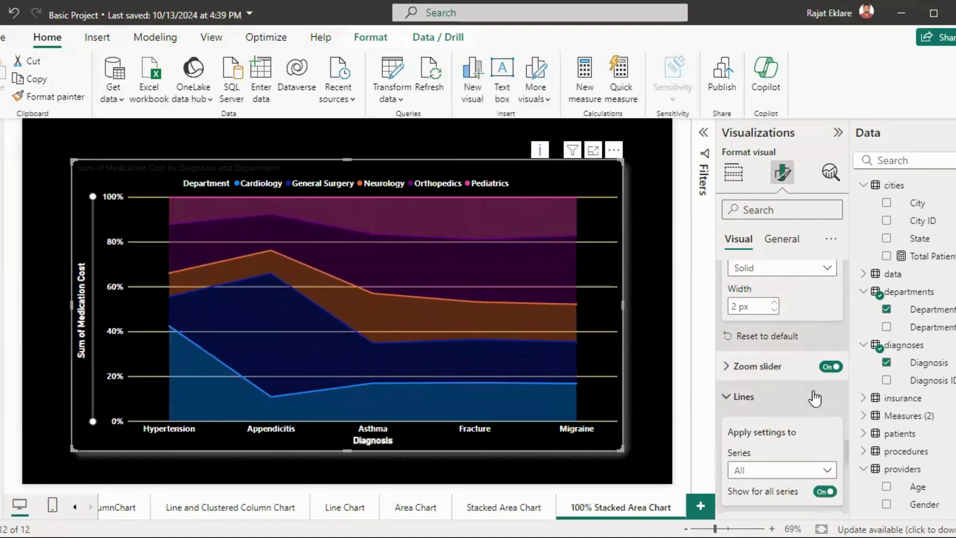
pyautogui.scroll(-3, 847, 448)
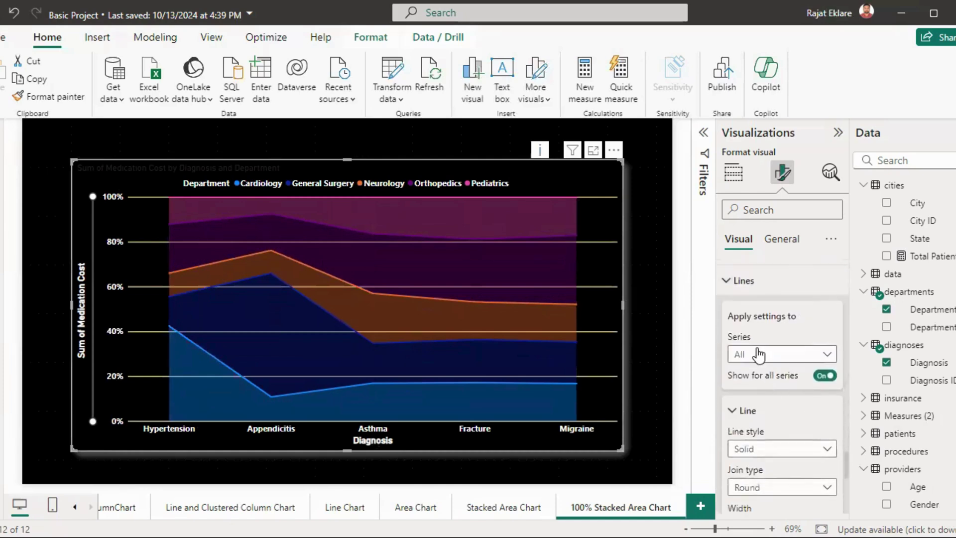
pyautogui.click(759, 354)
pyautogui.click(758, 388)
pyautogui.scroll(-3, 805, 495)
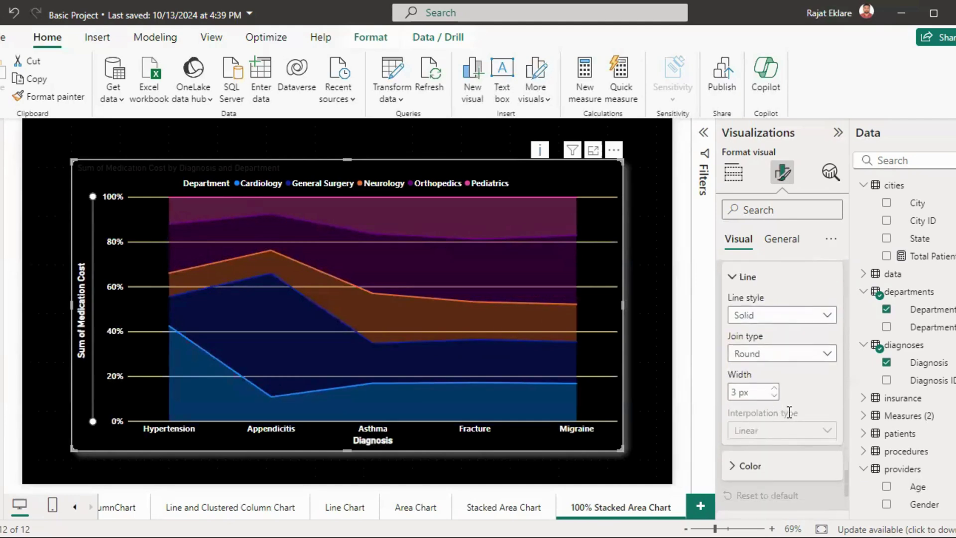
pyautogui.click(747, 465)
pyautogui.click(757, 504)
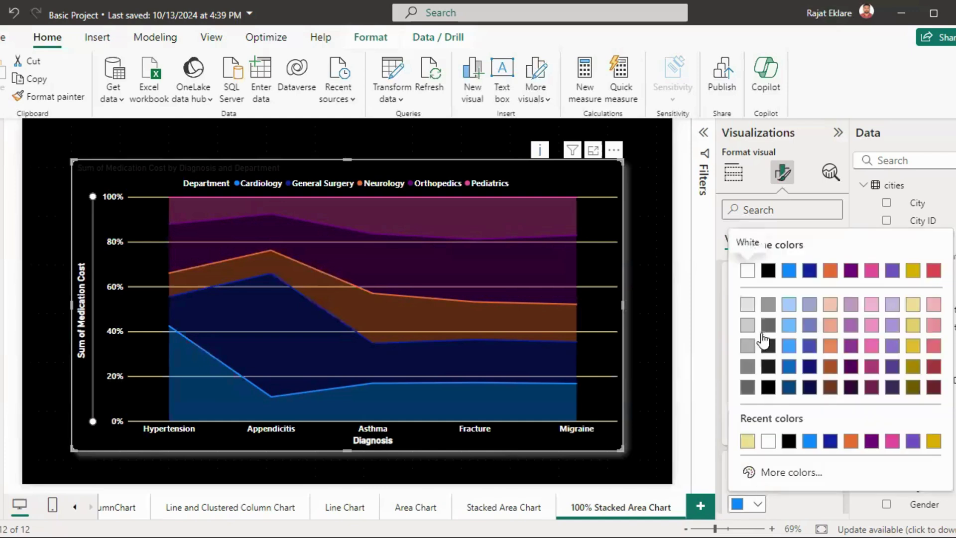
pyautogui.click(746, 313)
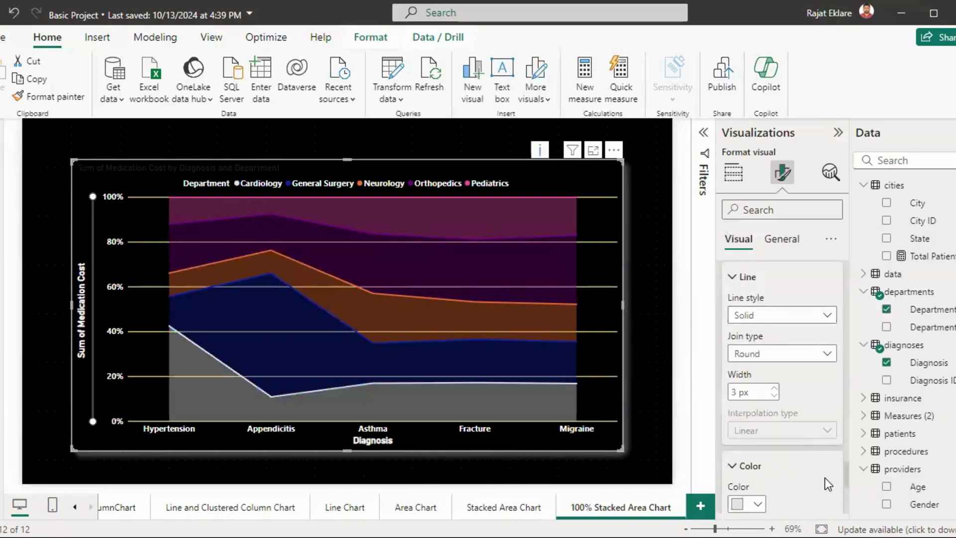
# Step: Set the line color of the General Surgery series to light gray, one shade darker than Cardiology
pyautogui.scroll(3, 846, 471)
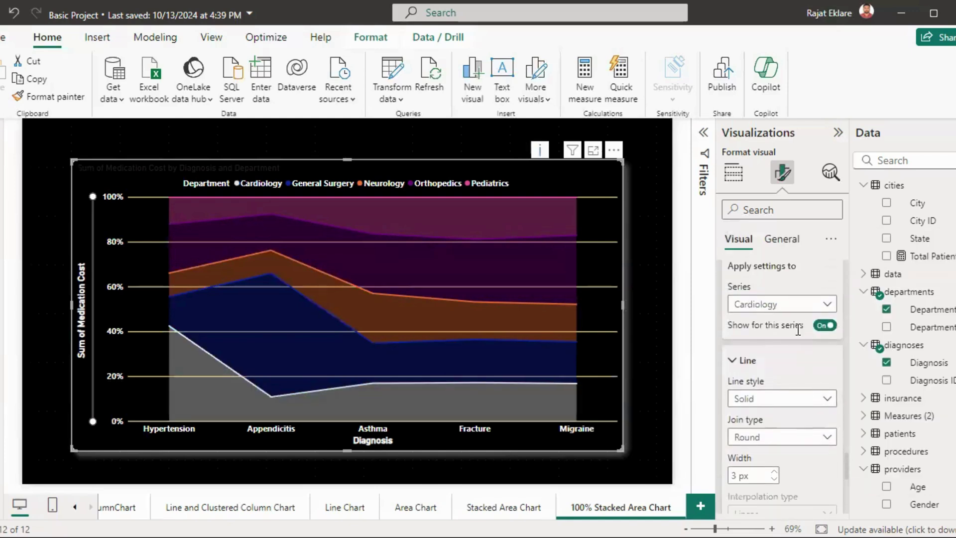
pyautogui.click(797, 303)
pyautogui.click(765, 358)
pyautogui.scroll(-2, 845, 464)
pyautogui.click(758, 492)
pyautogui.click(750, 313)
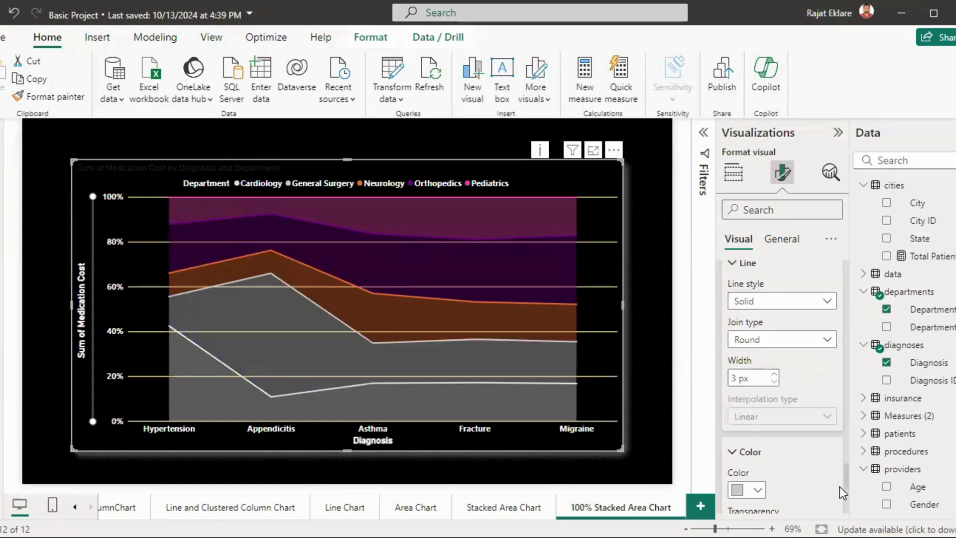
# Step: Set the line color of the Neurology series to medium gray, one shade darker than General Surgery
pyautogui.scroll(-2, 846, 482)
pyautogui.scroll(2, 846, 485)
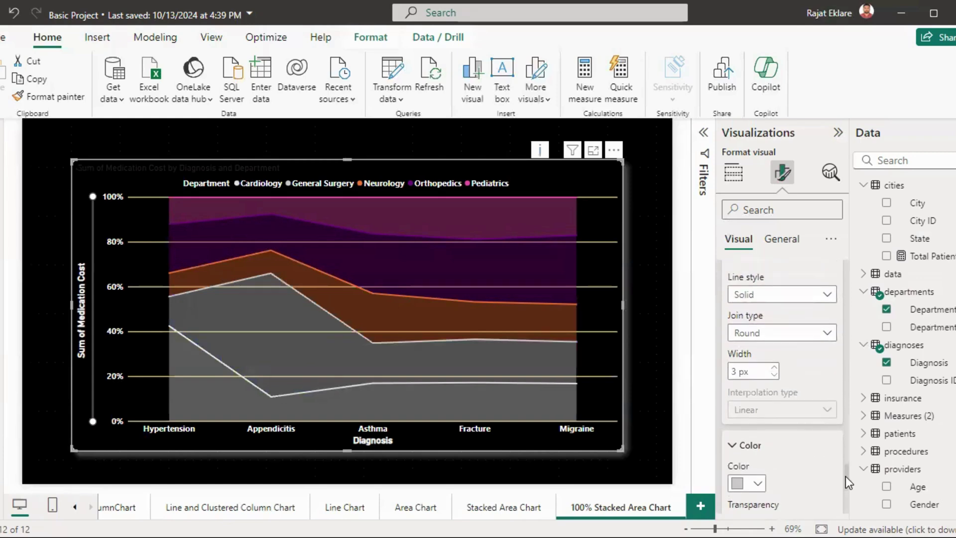
pyautogui.scroll(1, 802, 363)
pyautogui.scroll(1, 785, 348)
pyautogui.click(786, 335)
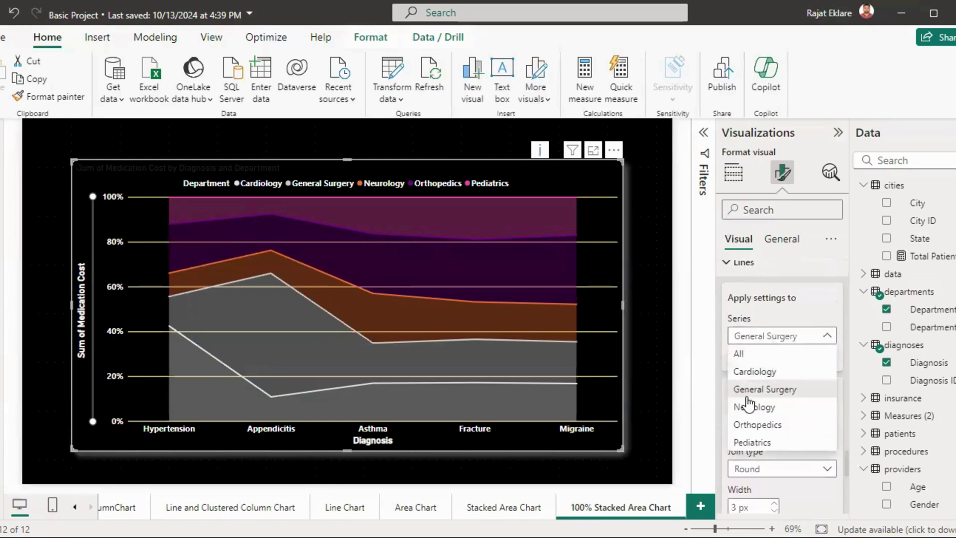
pyautogui.click(749, 406)
pyautogui.scroll(-4, 849, 473)
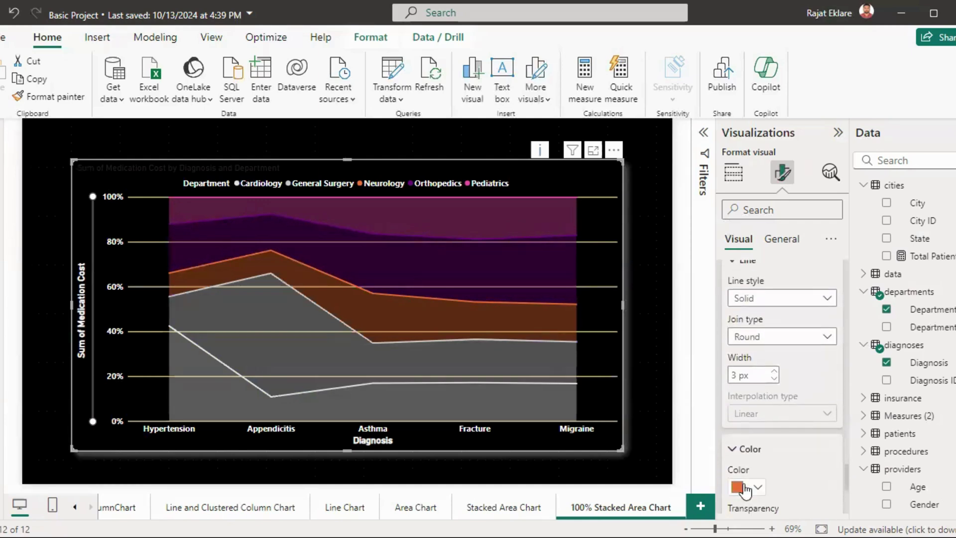
pyautogui.click(745, 488)
pyautogui.click(751, 342)
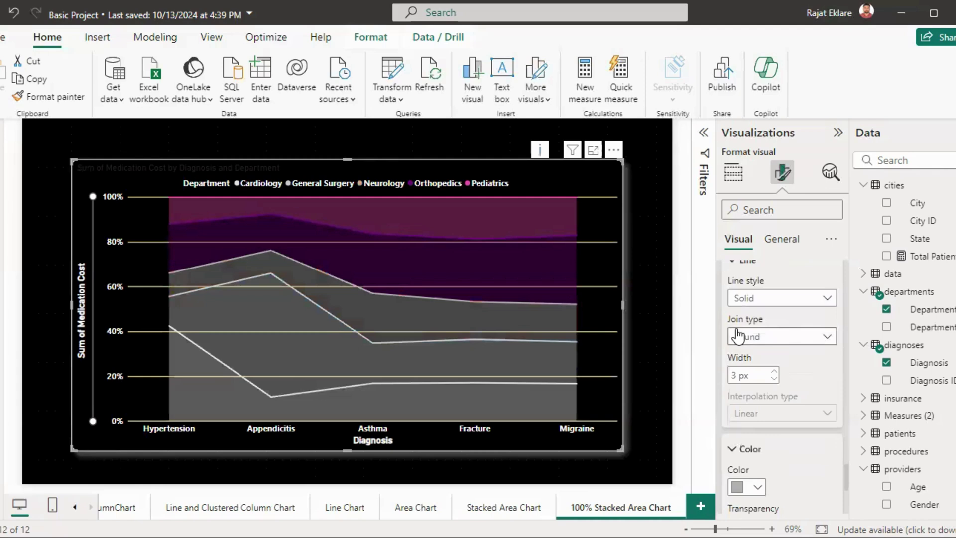
# Step: Set the line color of the Orthopedics series to a darker gray, one shade below Neurology
pyautogui.scroll(2, 795, 323)
pyautogui.click(787, 277)
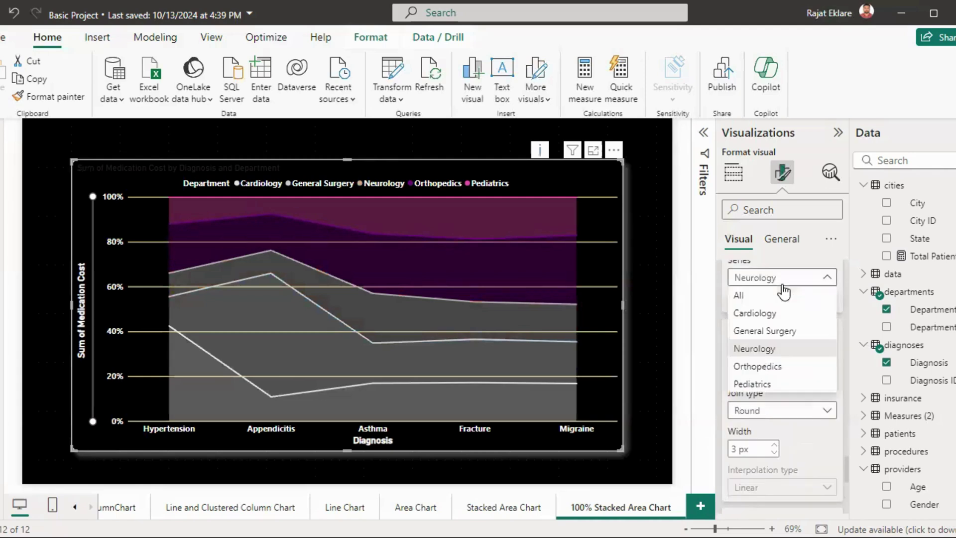
pyautogui.click(759, 368)
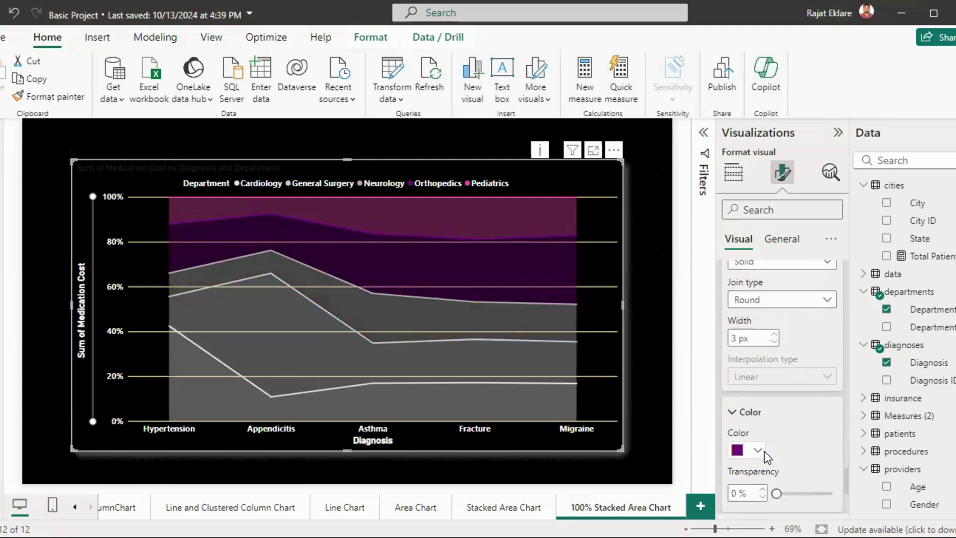
pyautogui.click(758, 450)
pyautogui.click(751, 311)
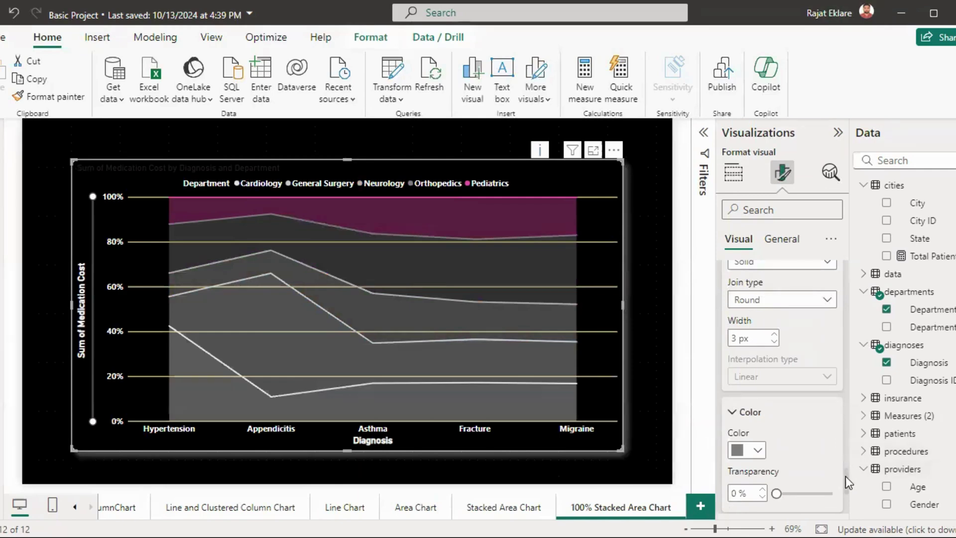
# Step: Set the line color of the Pediatrics series to the darkest gray shade of white
pyautogui.scroll(-3, 848, 483)
pyautogui.scroll(2, 784, 374)
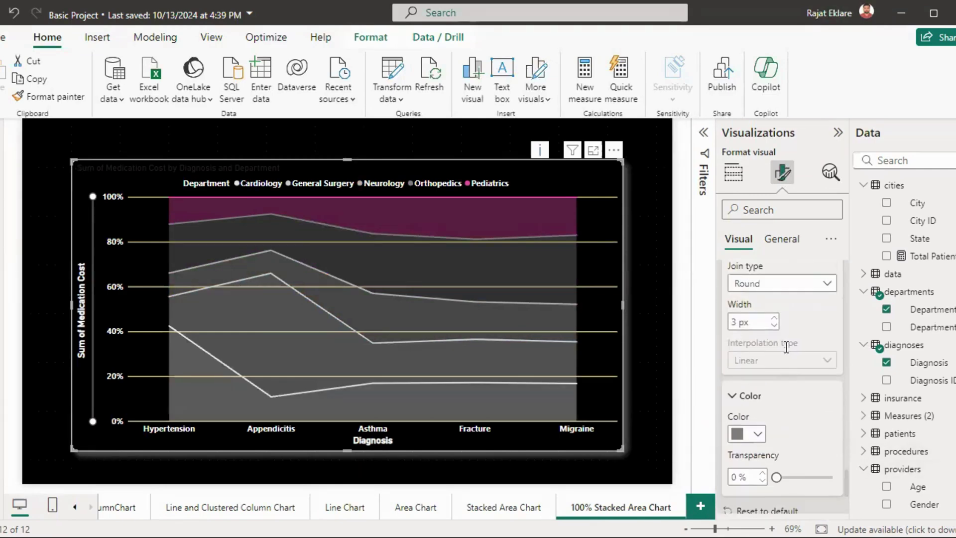
pyautogui.scroll(1, 785, 344)
pyautogui.scroll(1, 779, 327)
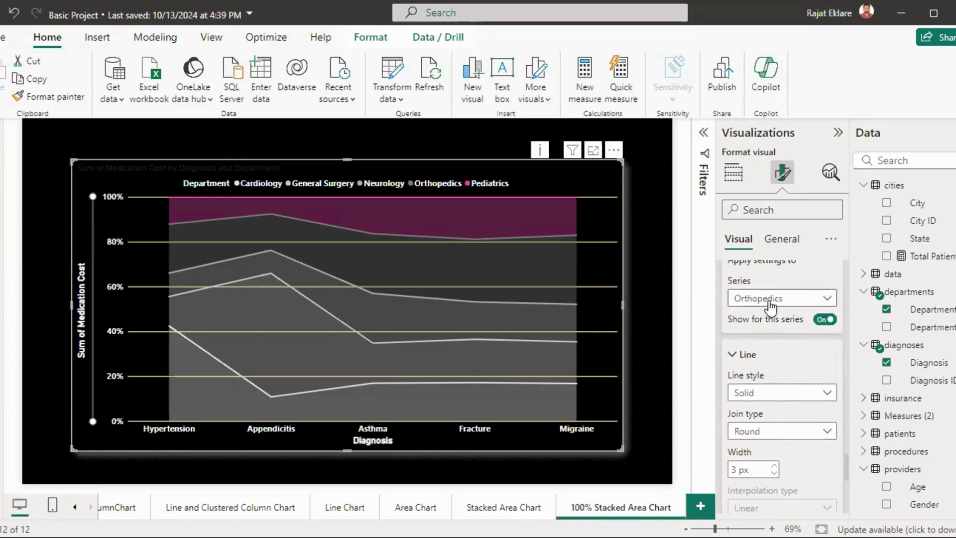
pyautogui.click(771, 298)
pyautogui.click(749, 401)
pyautogui.scroll(-2, 845, 465)
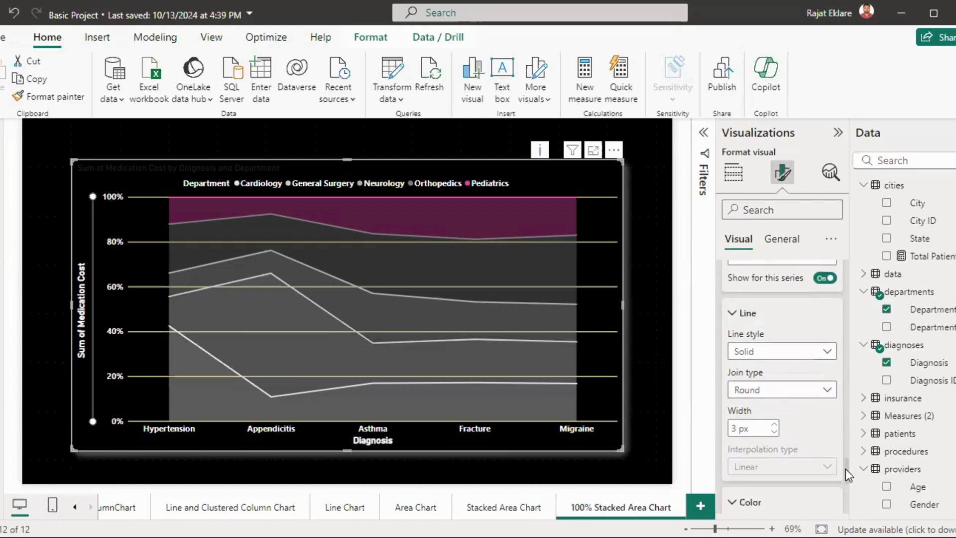
pyautogui.click(766, 433)
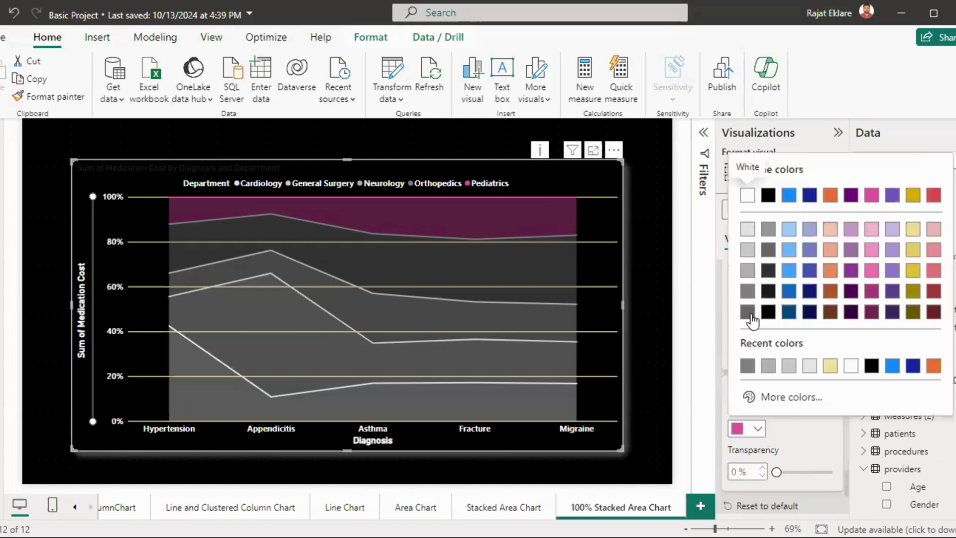
pyautogui.click(752, 320)
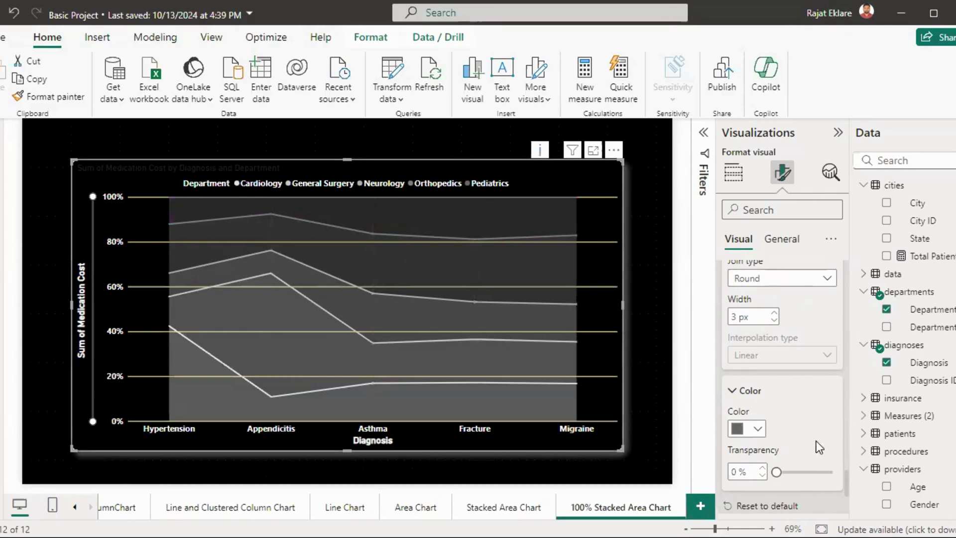
pyautogui.scroll(-3, 848, 478)
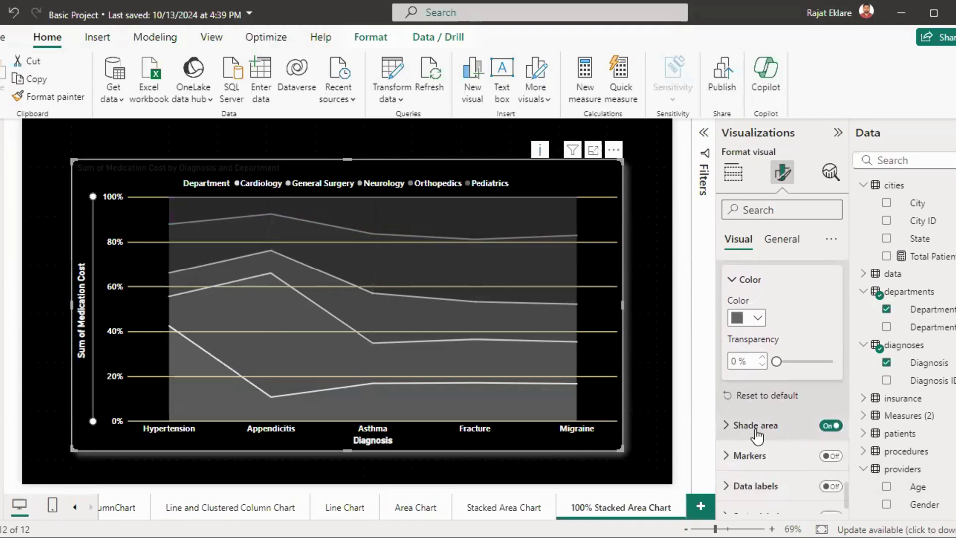
# Step: Set the shade area transparency of the Cardiology series to 0%
pyautogui.click(767, 426)
pyautogui.scroll(-2, 846, 470)
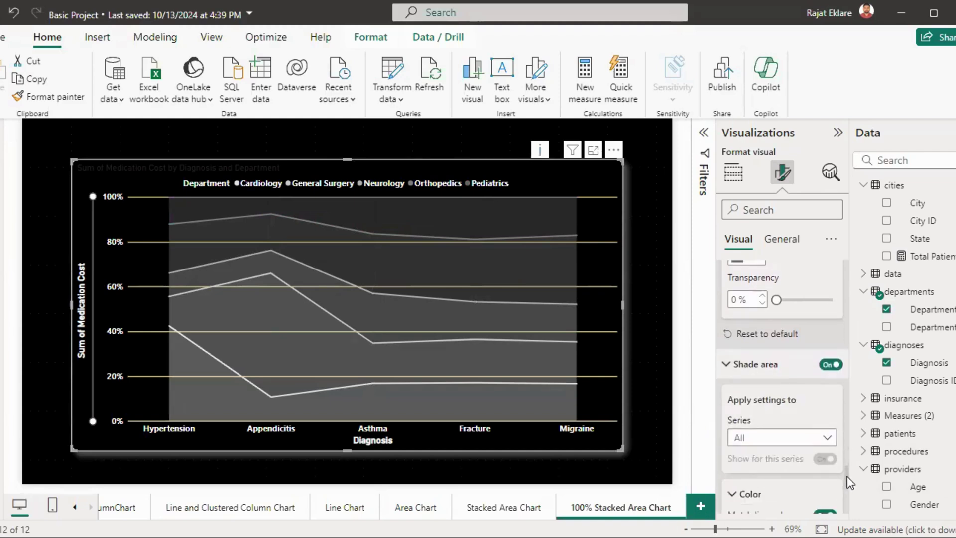
pyautogui.click(811, 373)
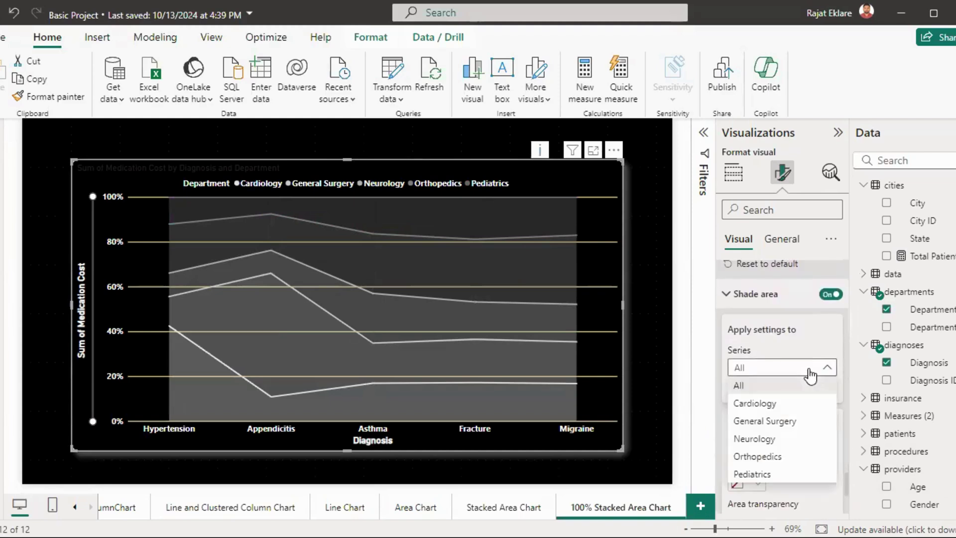
pyautogui.click(789, 405)
pyautogui.scroll(-1, 845, 477)
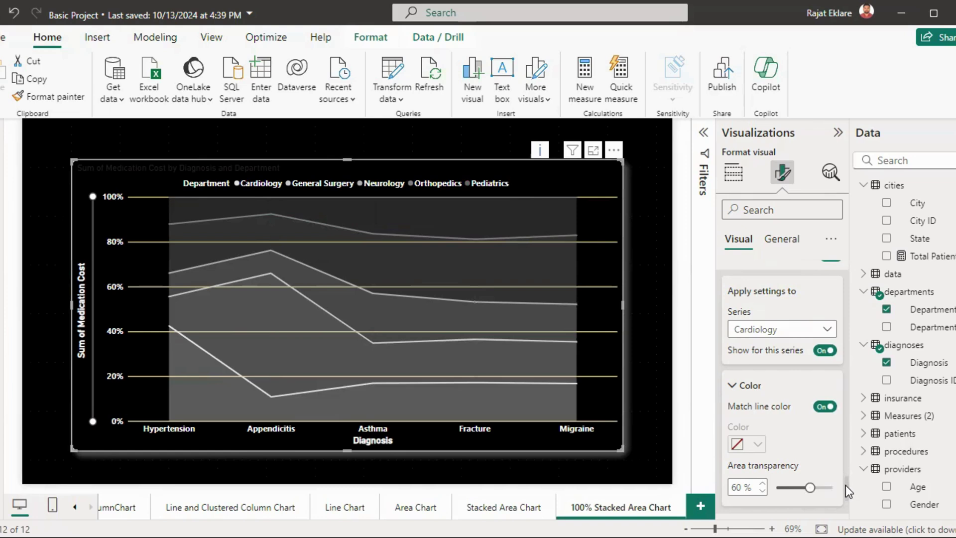
pyautogui.scroll(-2, 846, 485)
pyautogui.moveTo(810, 401); pyautogui.dragTo(775, 404)
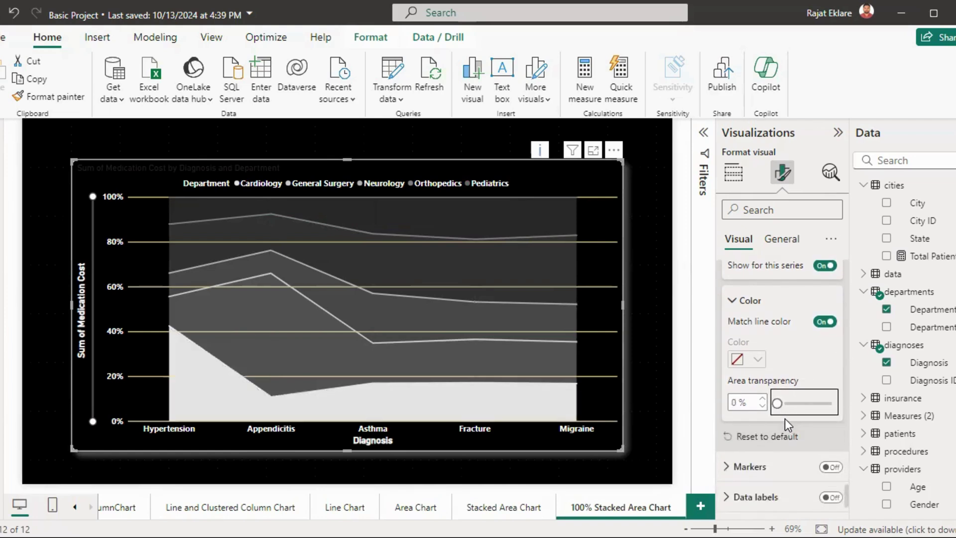
# Step: Set the shade area transparency to 0% for all series
pyautogui.scroll(3, 788, 360)
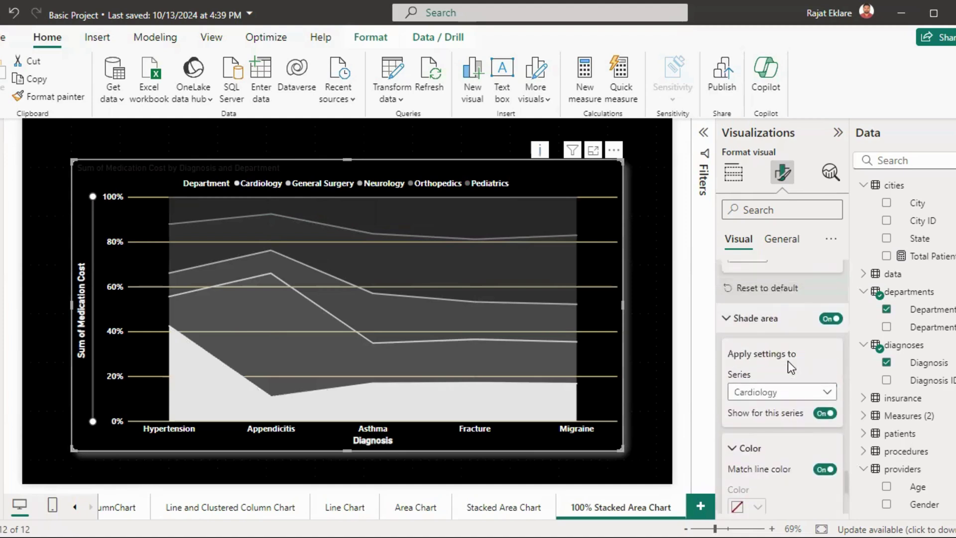
pyautogui.click(790, 392)
pyautogui.click(757, 412)
pyautogui.scroll(-3, 832, 462)
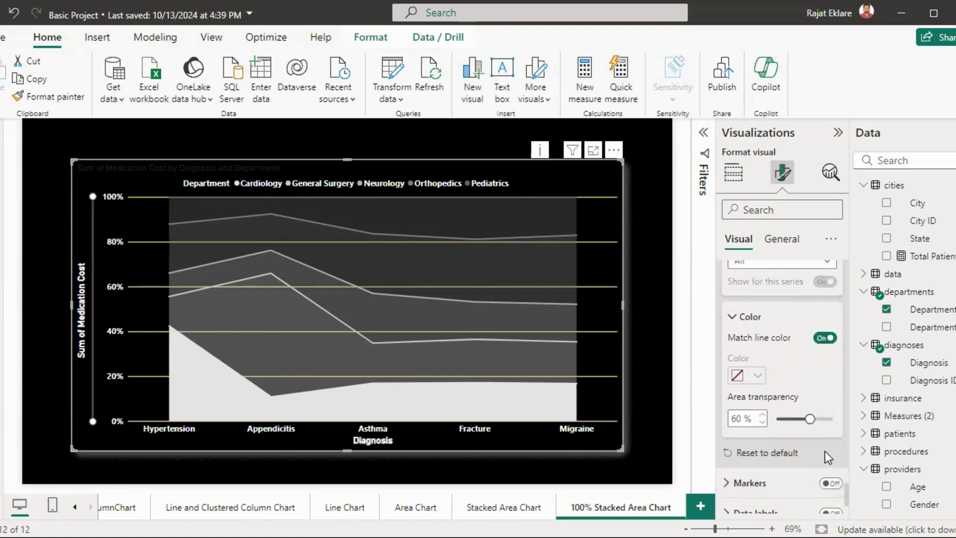
pyautogui.click(779, 419)
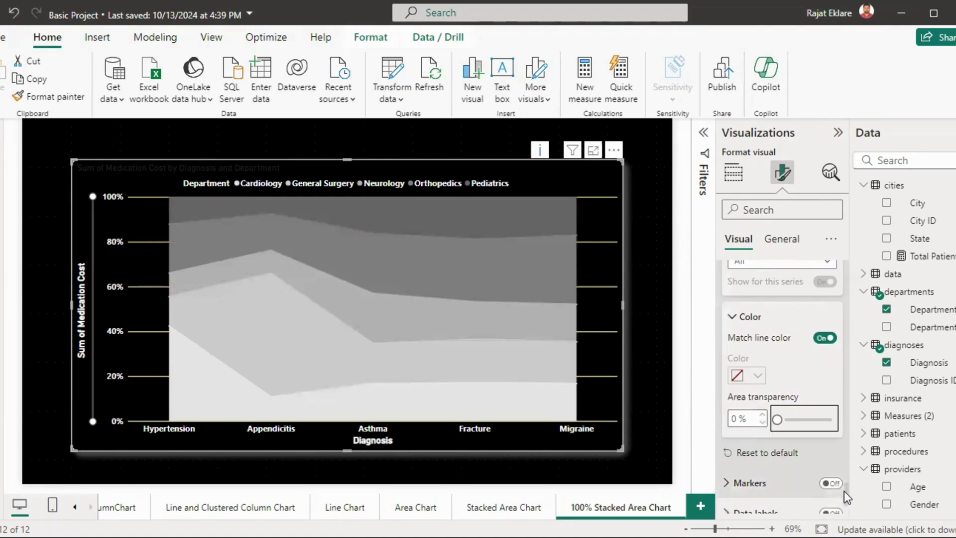
# Step: Turn on markers for the chart and show the marker shape settings of the Cardiology series
pyautogui.scroll(-1, 772, 433)
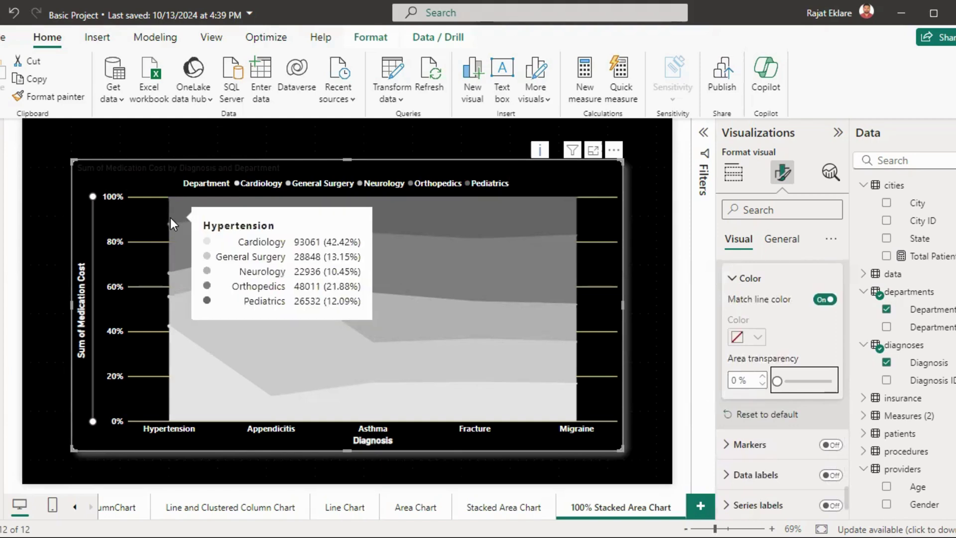
pyautogui.click(831, 448)
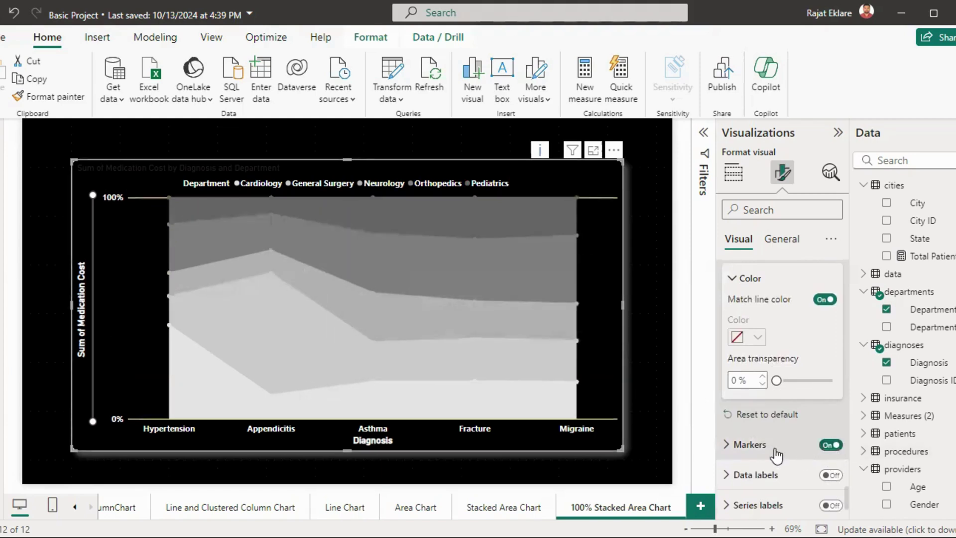
pyautogui.click(734, 448)
pyautogui.scroll(-2, 827, 473)
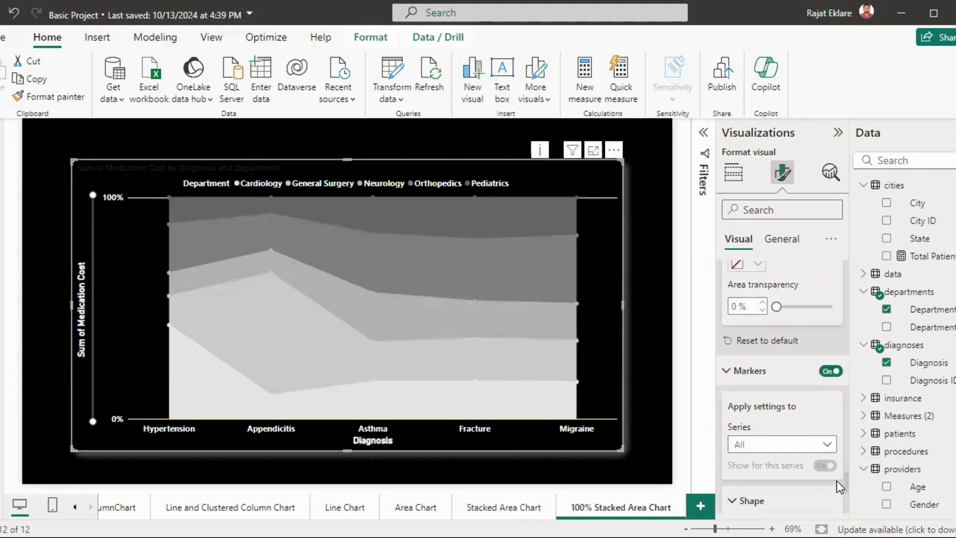
pyautogui.click(791, 446)
pyautogui.click(764, 357)
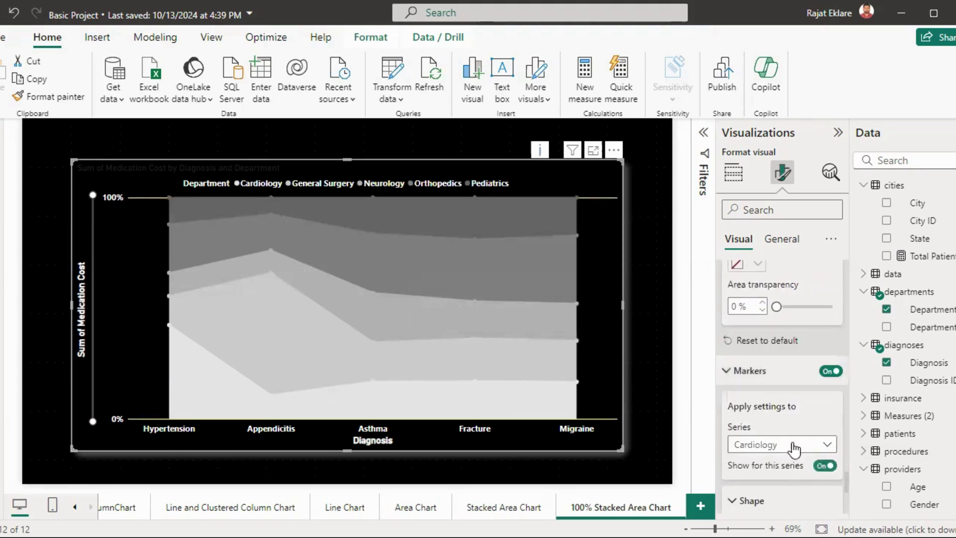
pyautogui.click(819, 501)
pyautogui.scroll(-3, 777, 448)
# Step: Change the marker shape of the General Surgery series to a square
pyautogui.click(765, 298)
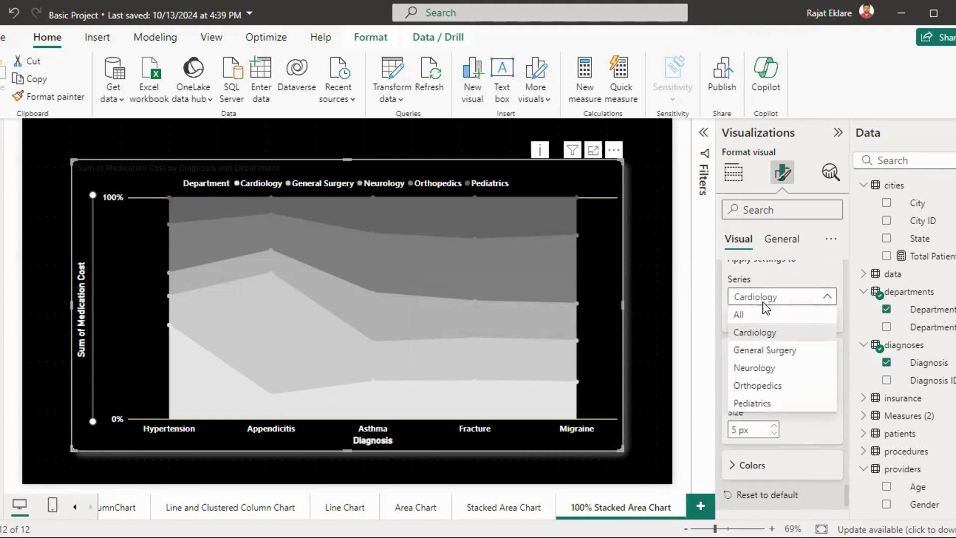
pyautogui.click(766, 351)
pyautogui.click(777, 392)
pyautogui.click(760, 309)
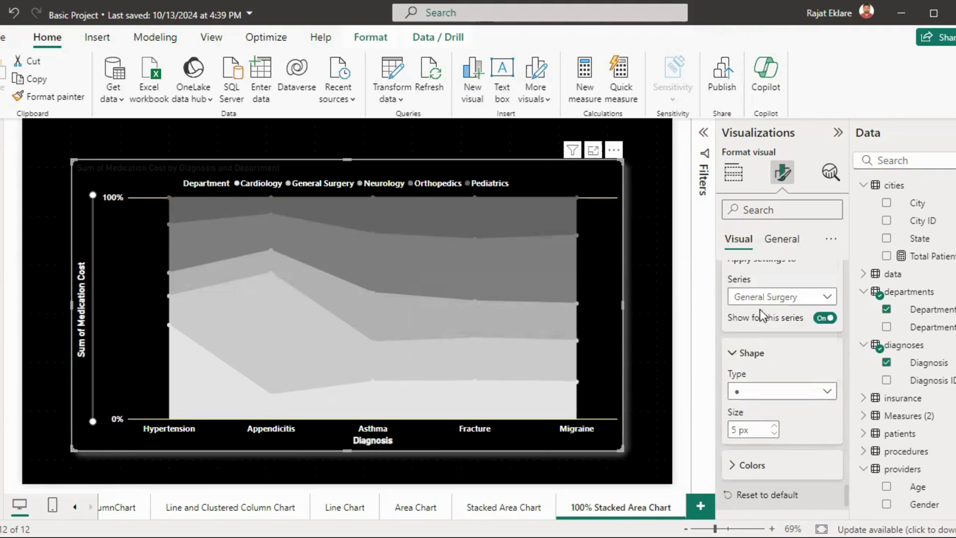
# Step: Change the marker shape of the Neurology series to a diamond
pyautogui.click(762, 297)
pyautogui.click(761, 368)
pyautogui.click(757, 391)
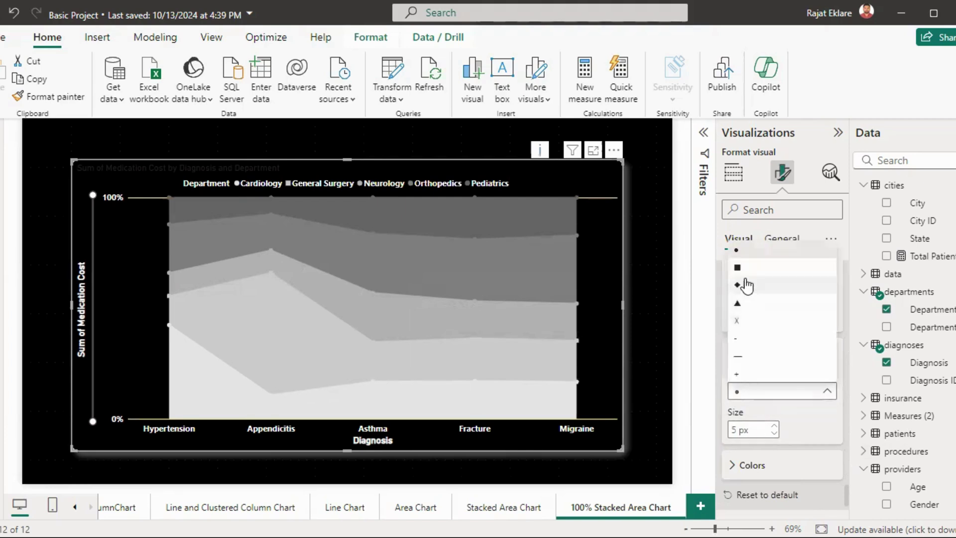
pyautogui.click(741, 290)
# Step: Change the marker shape of the Orthopedics series to a triangle
pyautogui.click(760, 300)
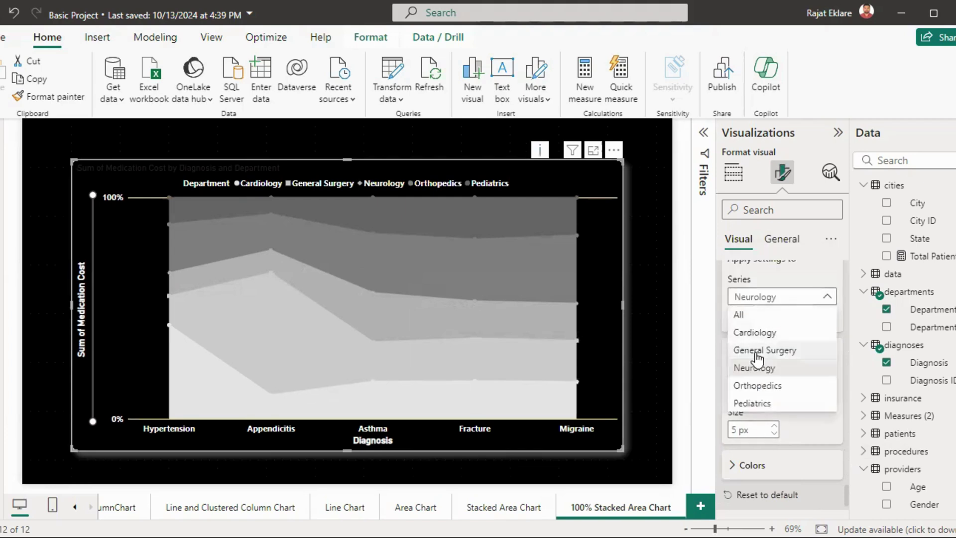
pyautogui.click(762, 385)
pyautogui.click(769, 391)
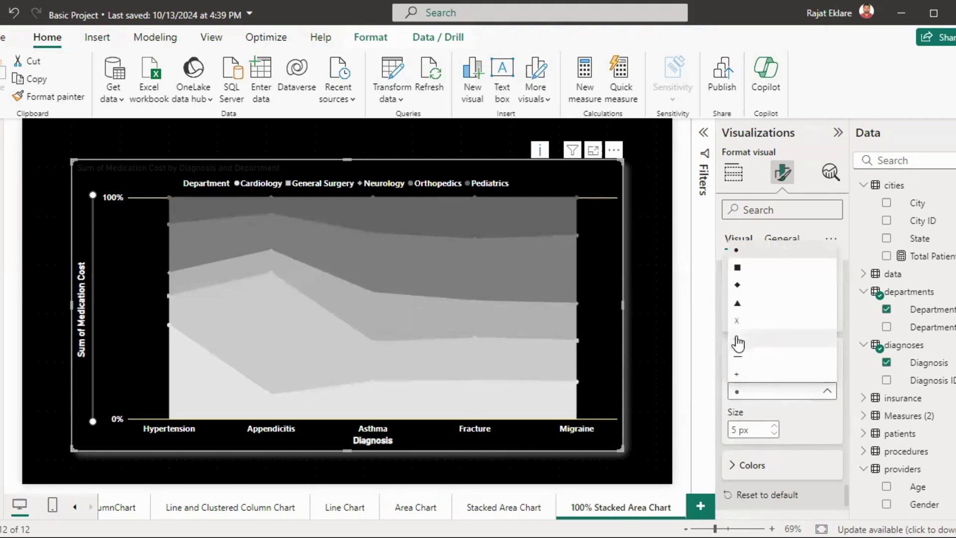
pyautogui.click(740, 305)
# Step: Change the marker shape of the Pediatrics series to an X
pyautogui.click(761, 299)
pyautogui.click(762, 385)
pyautogui.click(763, 392)
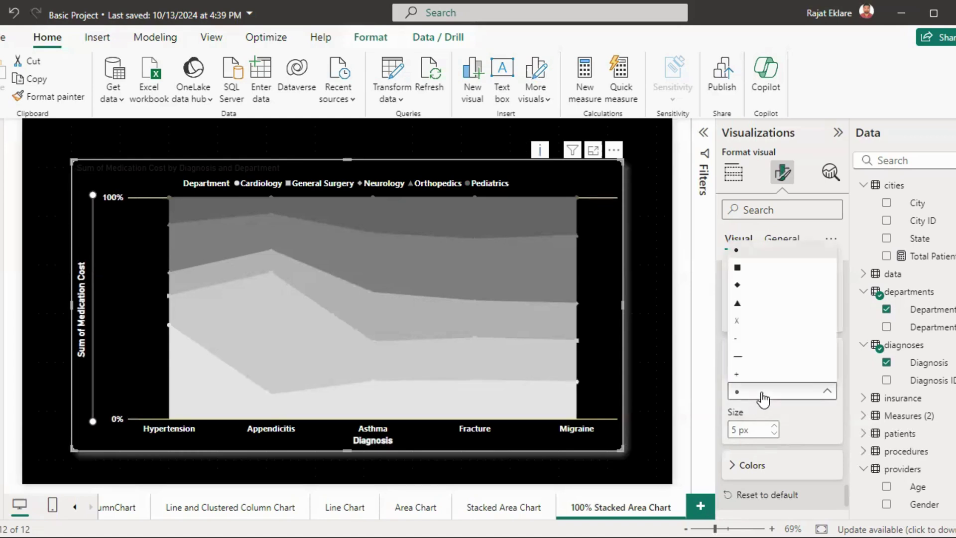
pyautogui.click(739, 320)
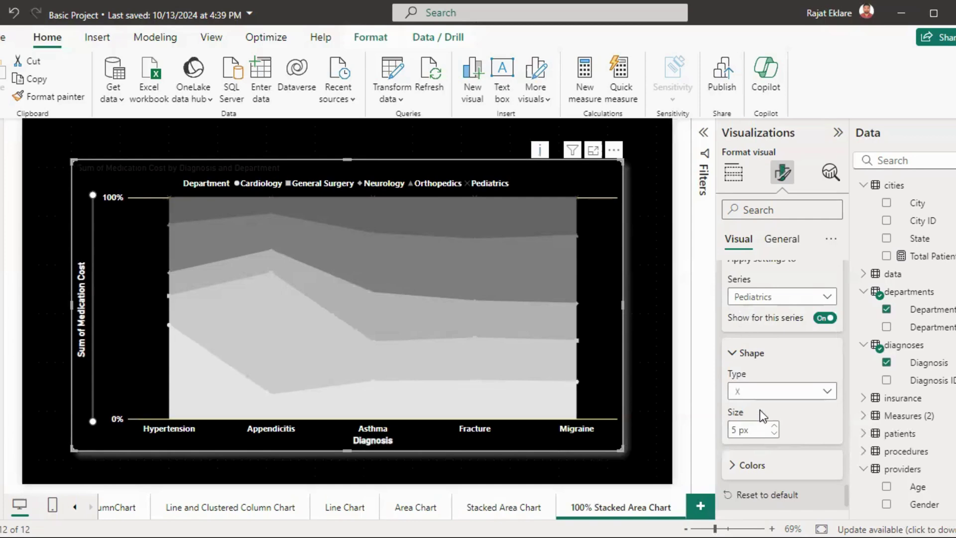
# Step: Set the default marker color of the Pediatrics series to the darkest shade of the red theme color
pyautogui.click(753, 465)
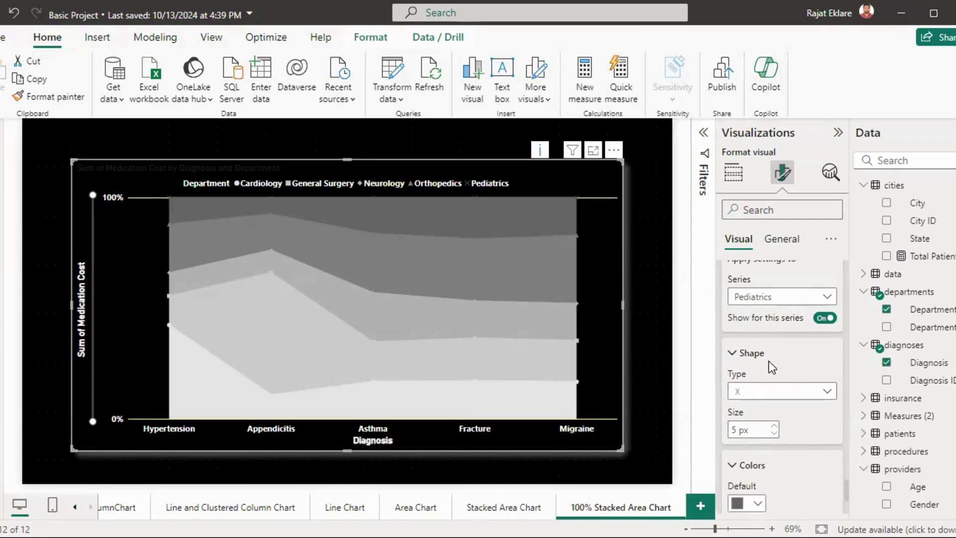
pyautogui.scroll(3, 769, 361)
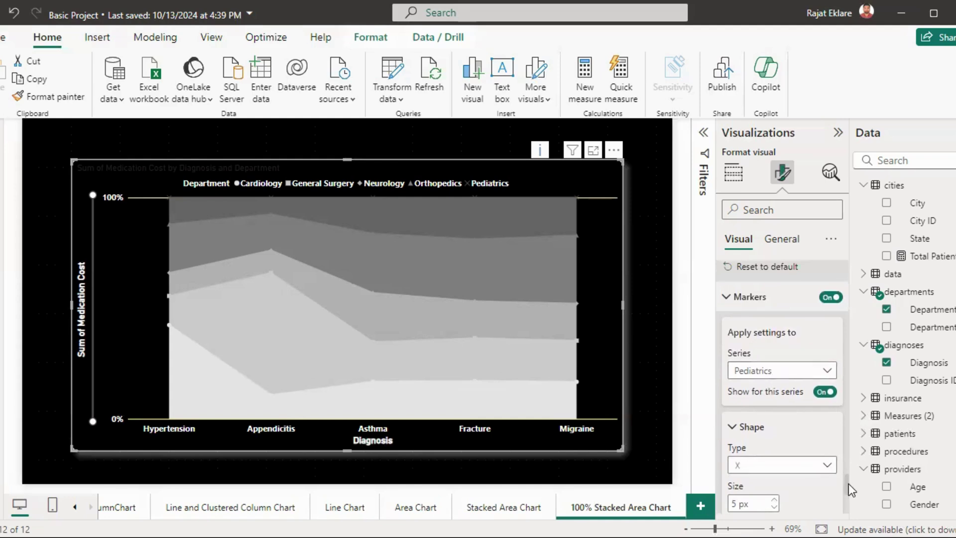
pyautogui.scroll(-3, 848, 483)
pyautogui.click(759, 464)
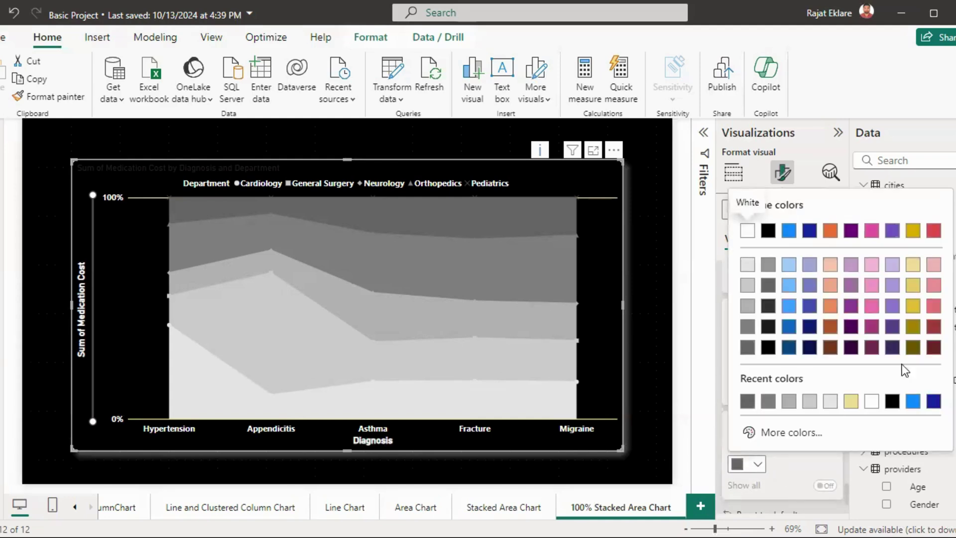
pyautogui.click(934, 348)
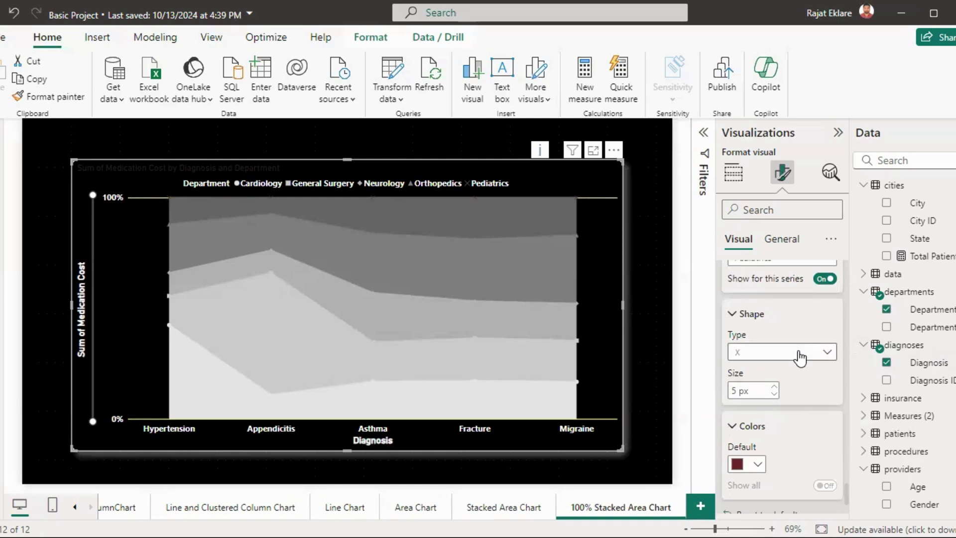
# Step: Set the default marker color of the Orthopedics series to dark red, one shade lighter than Pediatrics
pyautogui.scroll(2, 800, 357)
pyautogui.click(793, 335)
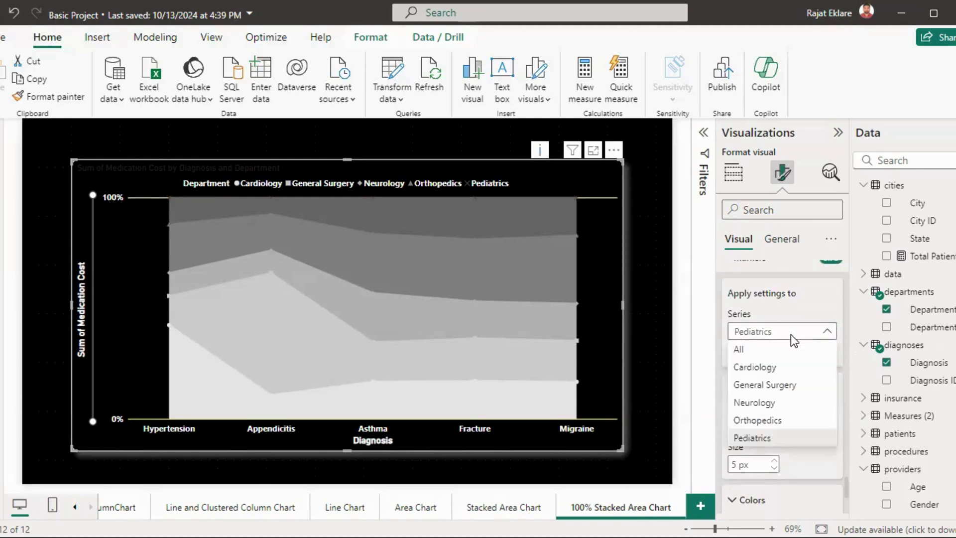
pyautogui.click(759, 418)
pyautogui.scroll(-2, 757, 439)
pyautogui.click(755, 468)
pyautogui.click(933, 341)
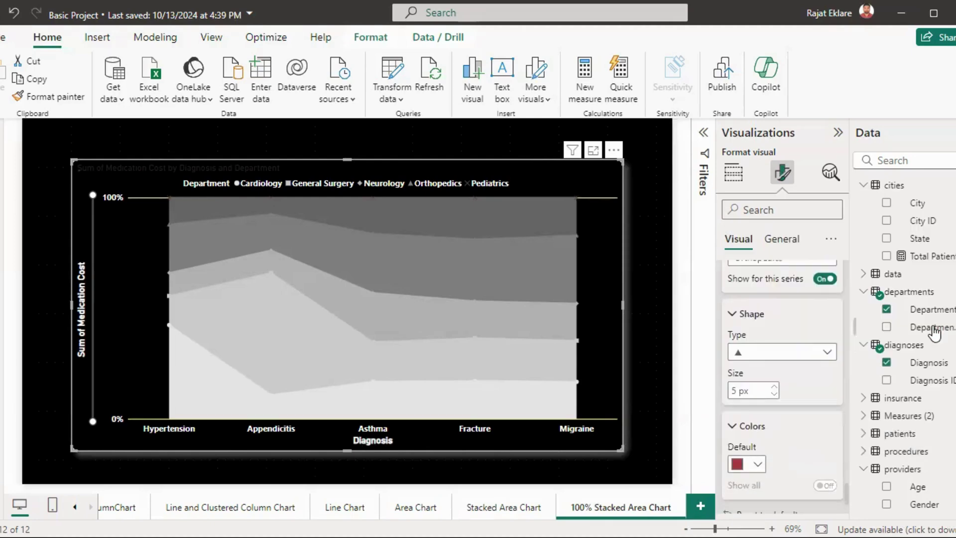
# Step: Set the default marker color of the Neurology series to medium red, one shade lighter than Orthopedics
pyautogui.click(785, 263)
pyautogui.click(767, 346)
pyautogui.click(747, 464)
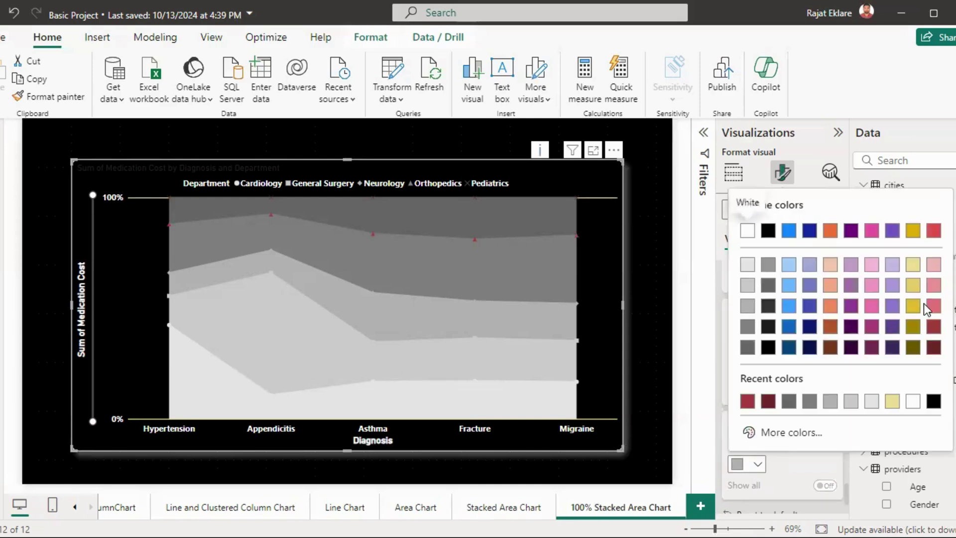
pyautogui.click(924, 303)
# Step: Set the default marker color of the General Surgery series to light red, one shade lighter than Neurology
pyautogui.click(784, 262)
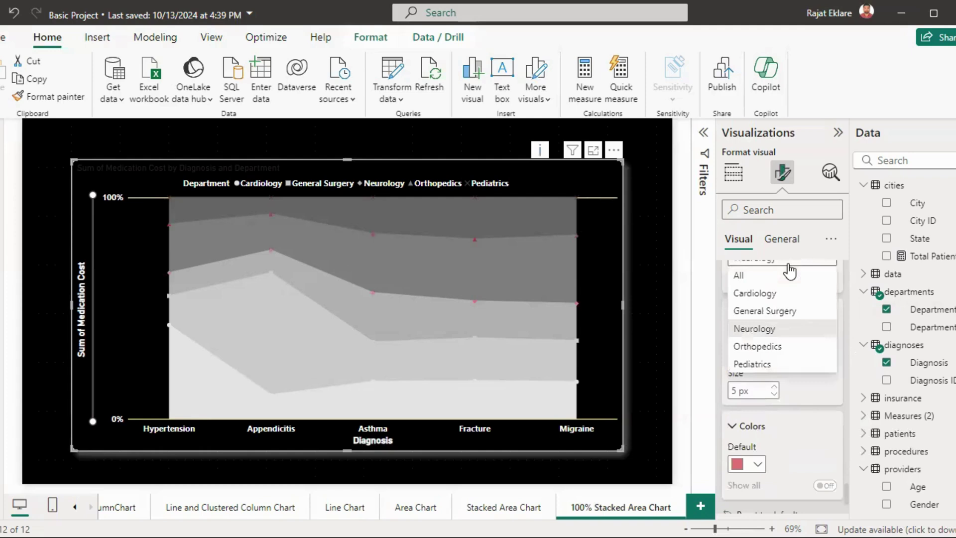
pyautogui.click(769, 308)
pyautogui.click(748, 464)
pyautogui.click(933, 306)
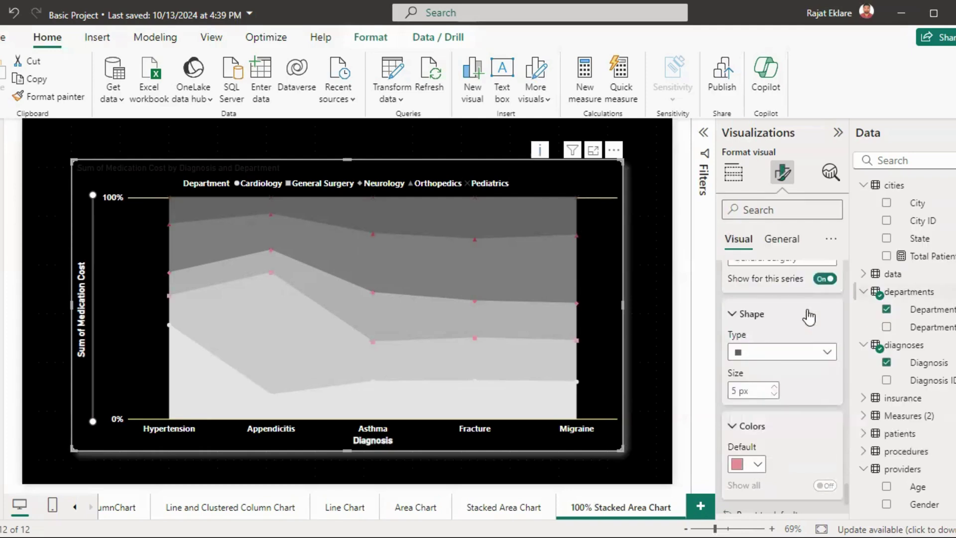
# Step: Set the default marker color of the Cardiology series to the lightest shade of the red theme color
pyautogui.click(783, 263)
pyautogui.click(769, 294)
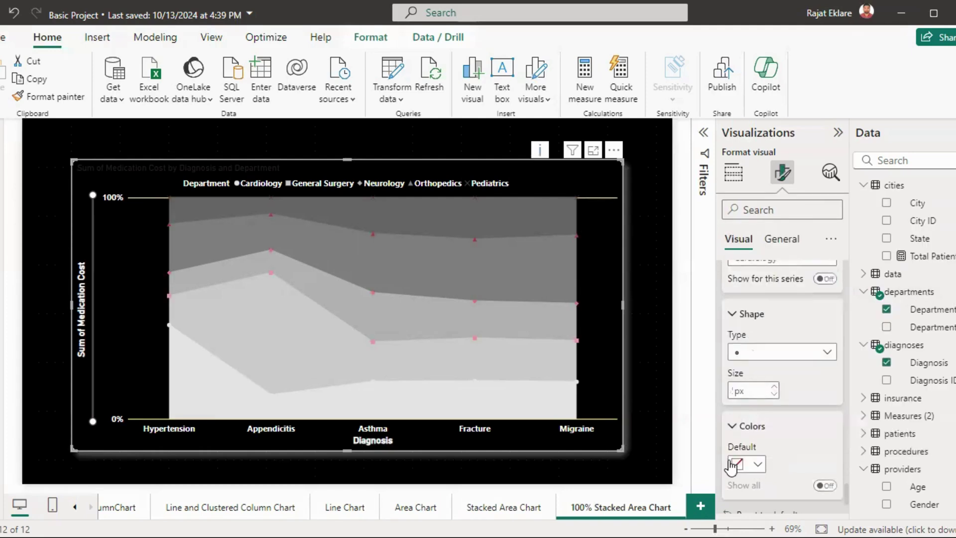
pyautogui.click(744, 465)
pyautogui.click(934, 265)
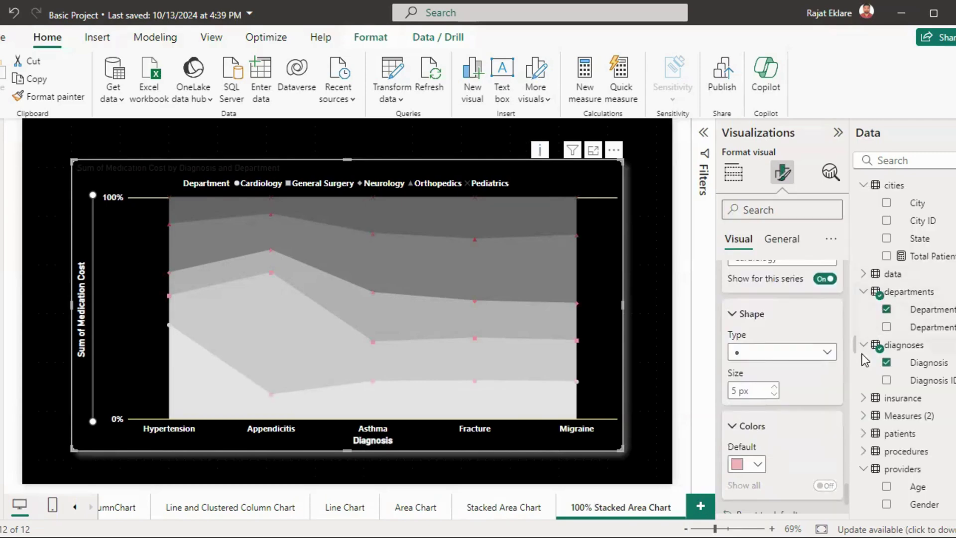
# Step: Set the marker size to 8 px for the Cardiology series and the General Surgery series
pyautogui.scroll(2, 778, 394)
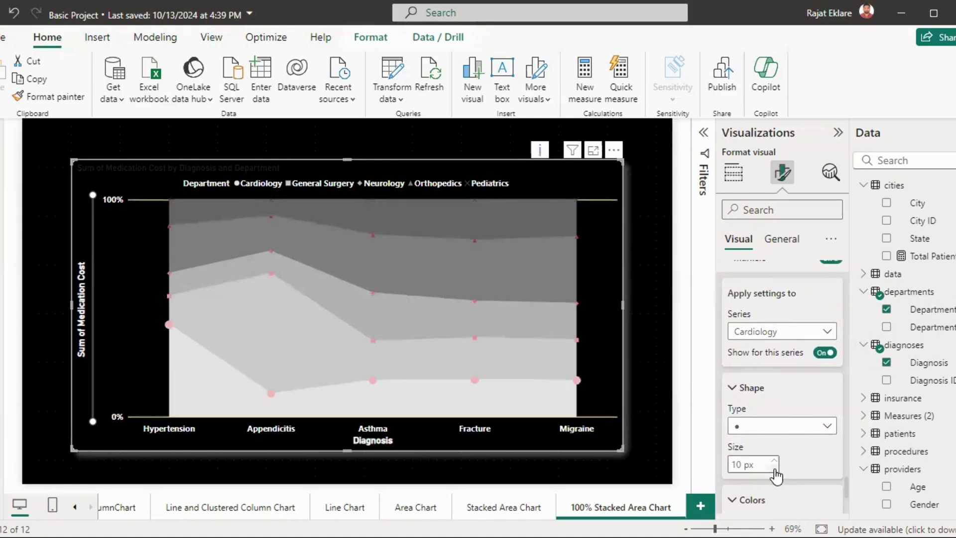
pyautogui.click(786, 332)
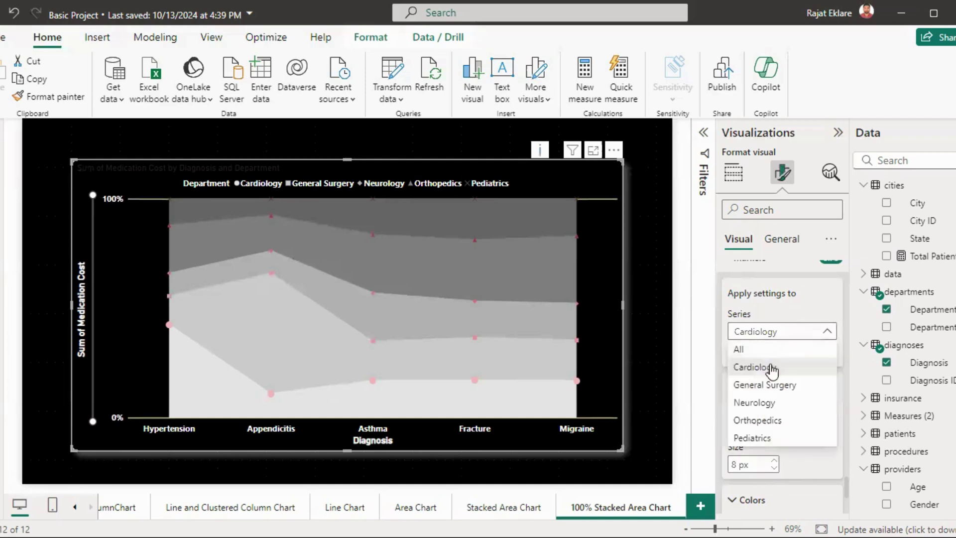
pyautogui.click(765, 385)
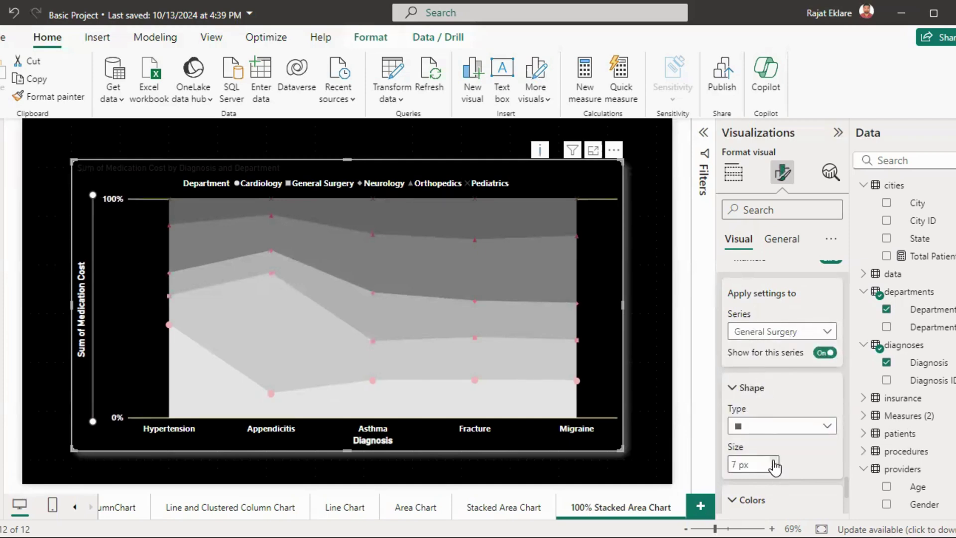
# Step: Set the marker size of the Neurology series to 8 px and return to the General Surgery marker settings
pyautogui.click(772, 331)
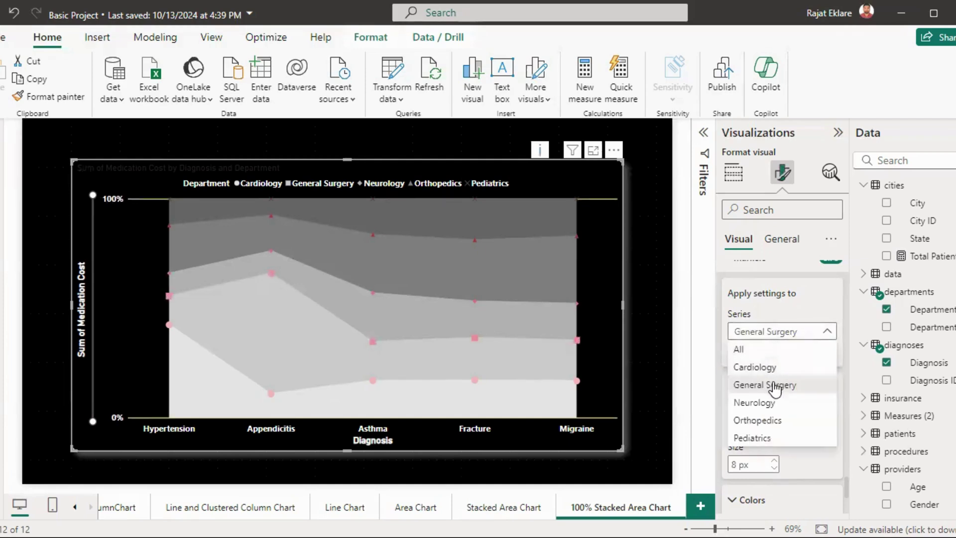
pyautogui.click(767, 402)
pyautogui.click(775, 461)
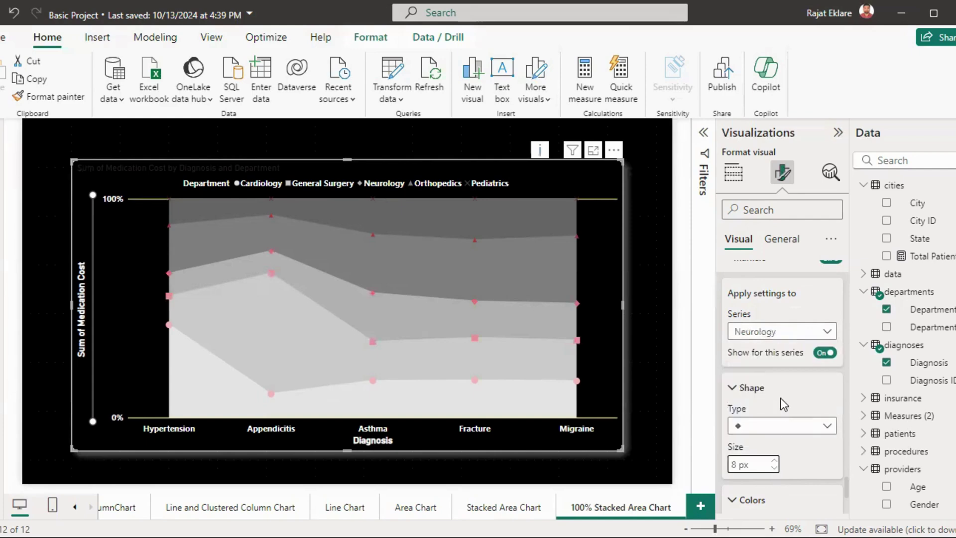
pyautogui.click(765, 331)
pyautogui.click(769, 405)
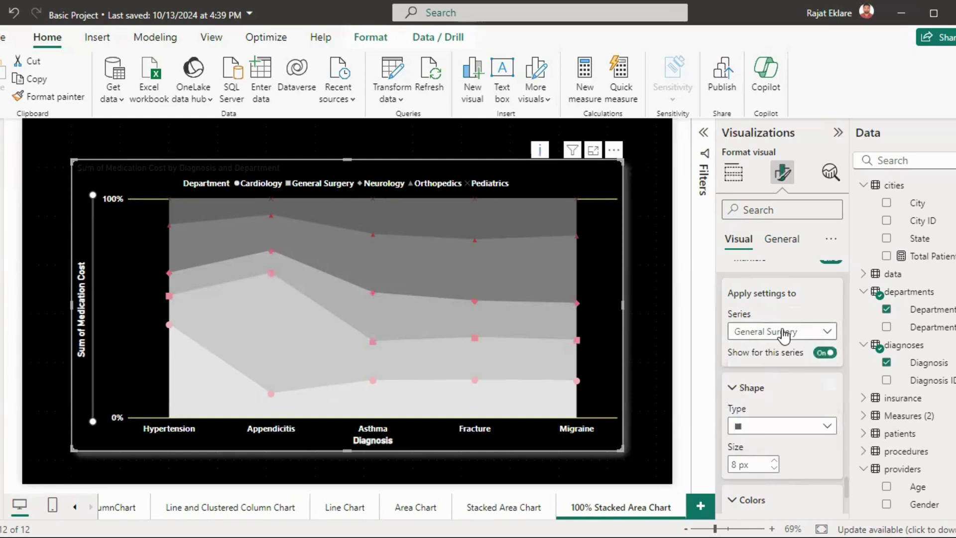
# Step: Enlarge the markers of the Orthopedics series and set the Pediatrics marker size to 8 px
pyautogui.click(763, 331)
pyautogui.click(769, 420)
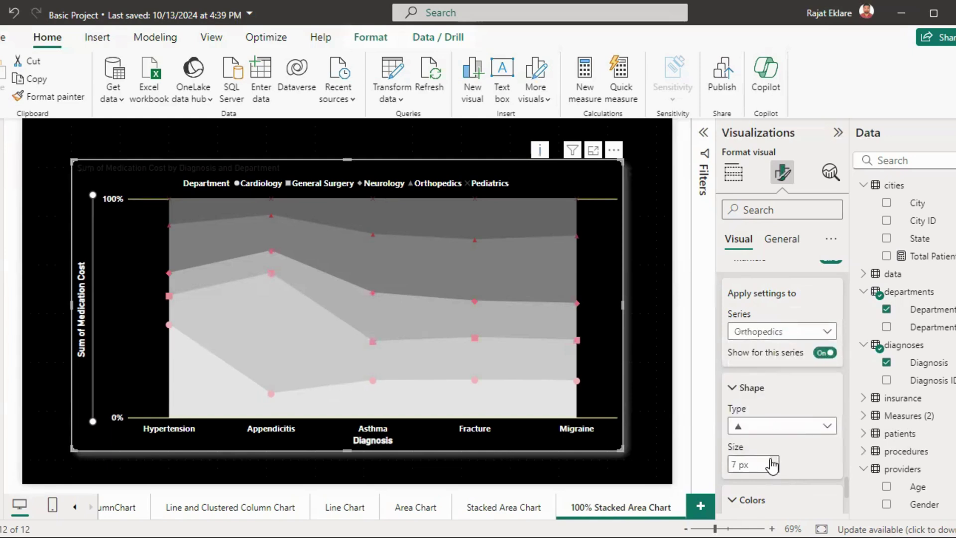
pyautogui.click(765, 331)
pyautogui.click(770, 435)
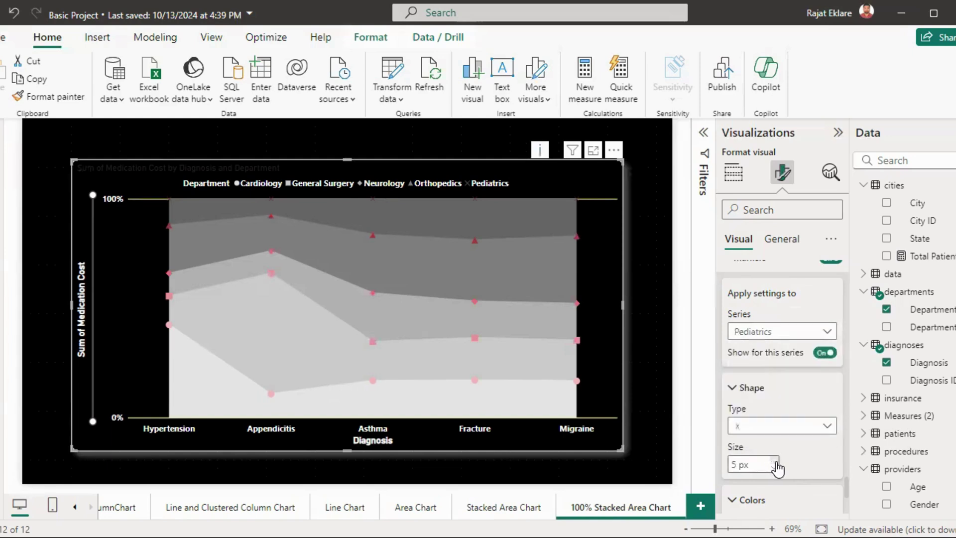
pyautogui.click(776, 462)
pyautogui.moveTo(845, 490); pyautogui.dragTo(846, 500)
# Step: Turn on data labels for all series and set their position to Inside end
pyautogui.moveTo(357, 333)
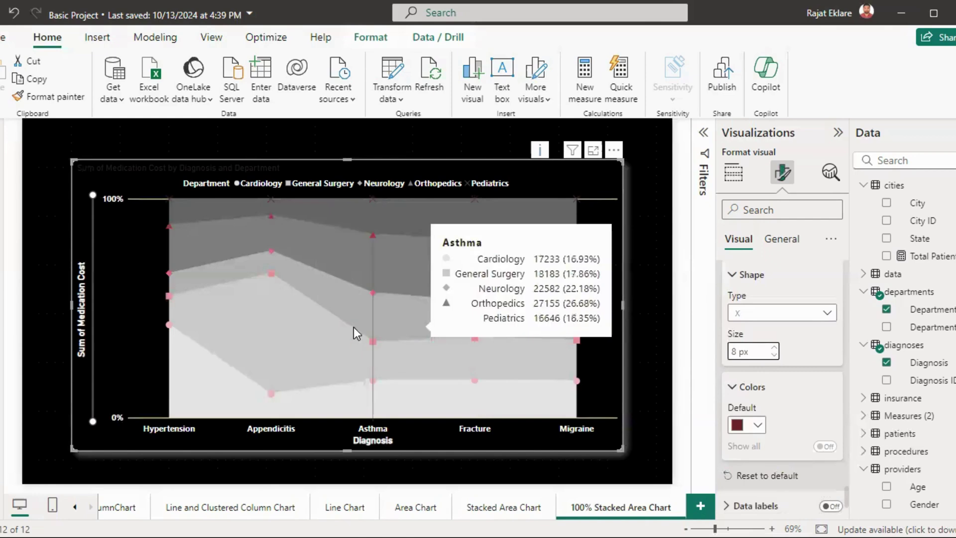
pyautogui.moveTo(169, 324)
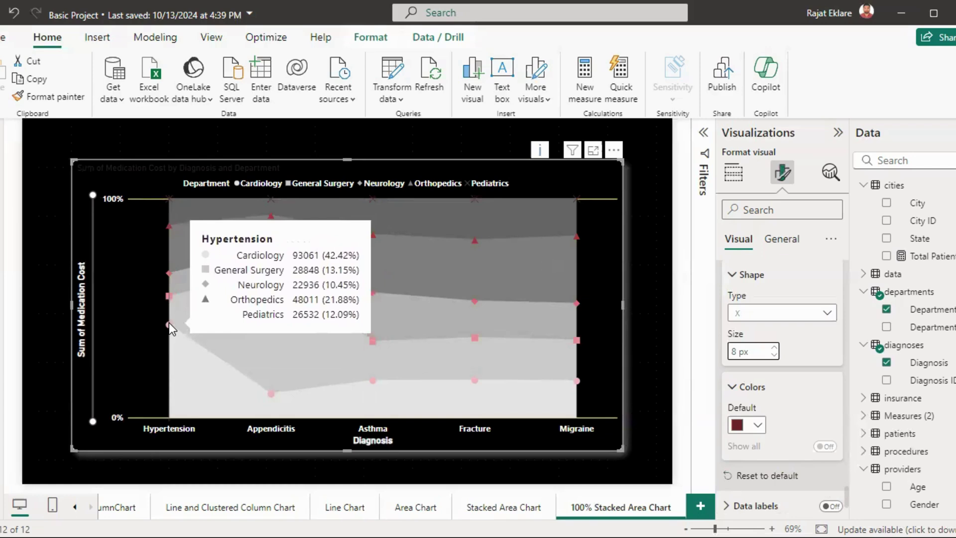
pyautogui.click(832, 507)
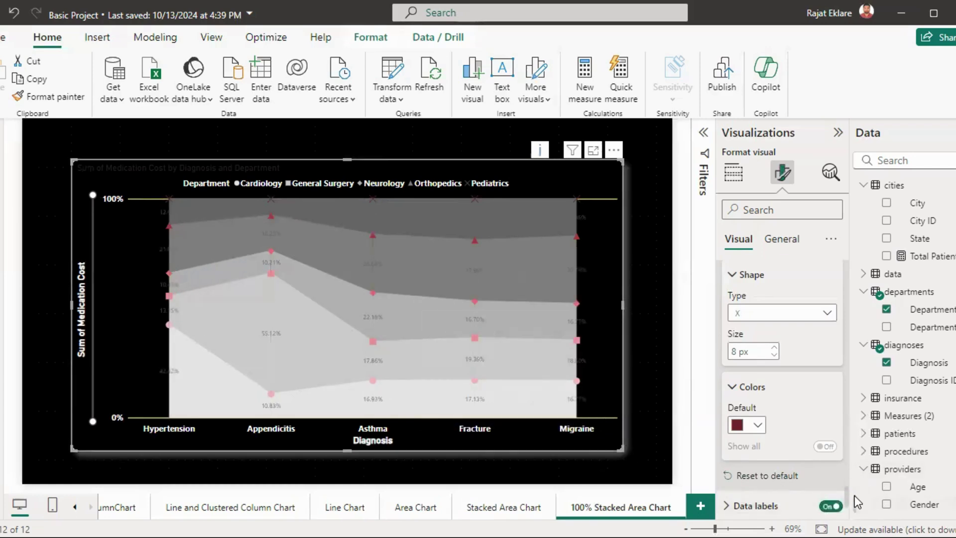
pyautogui.scroll(-2, 847, 498)
pyautogui.click(738, 438)
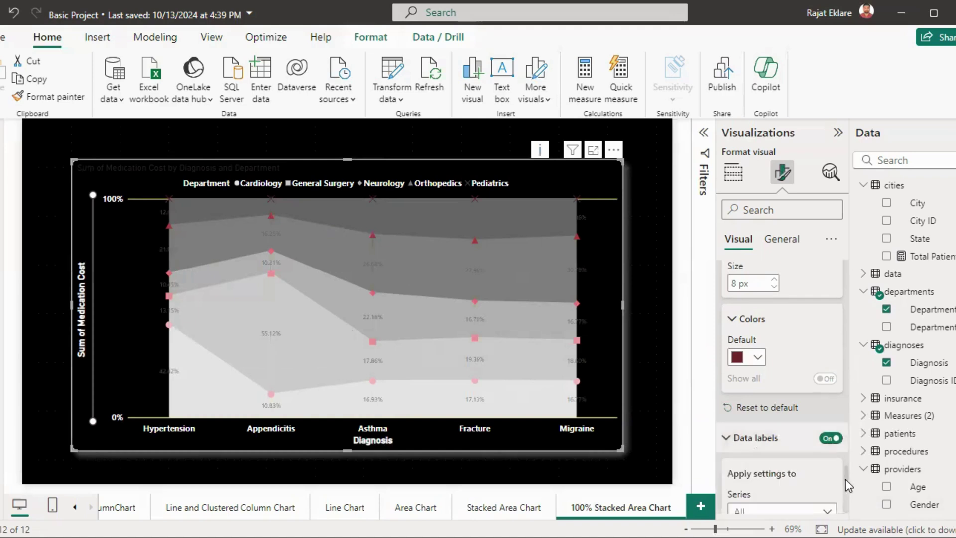
pyautogui.scroll(-5, 846, 481)
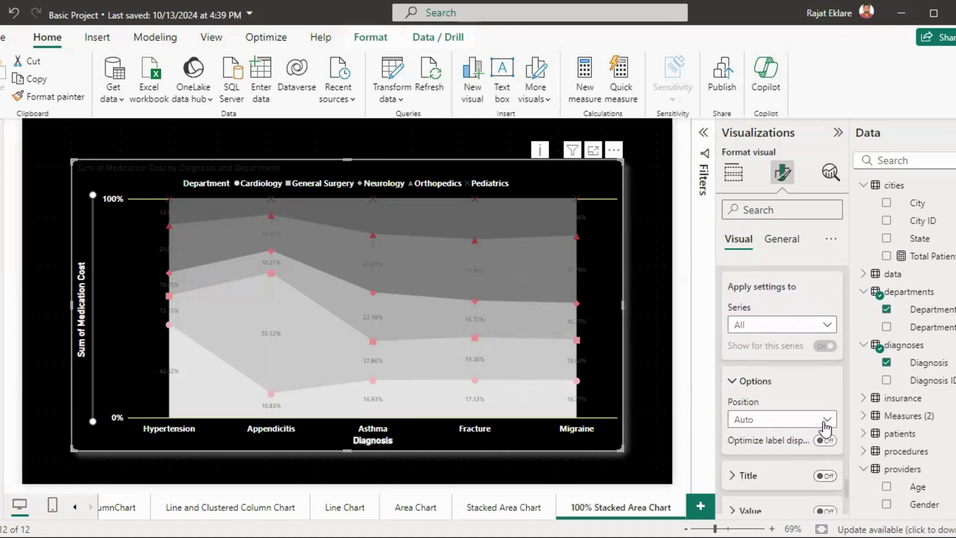
pyautogui.click(827, 428)
pyautogui.click(773, 455)
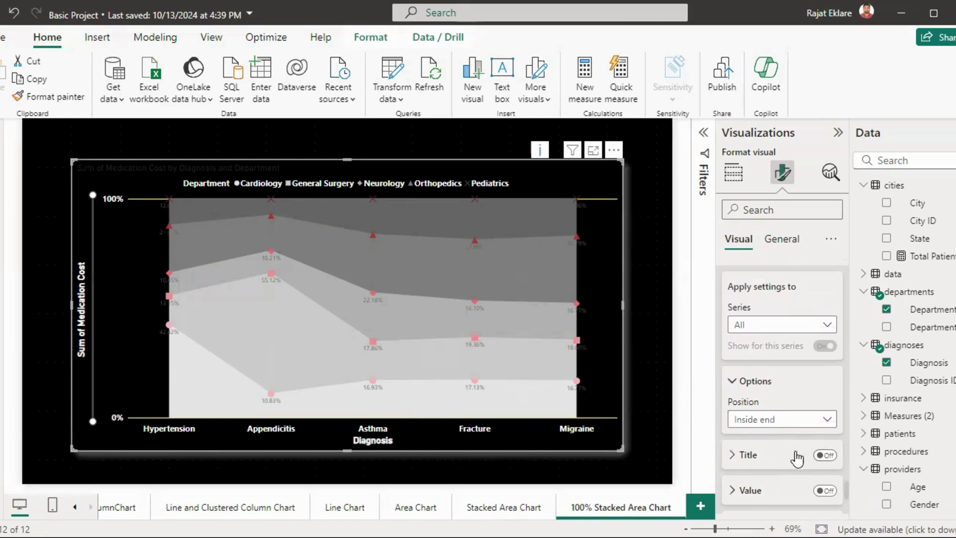
# Step: Turn on the background behind the data labels
pyautogui.scroll(-2, 796, 459)
pyautogui.click(779, 487)
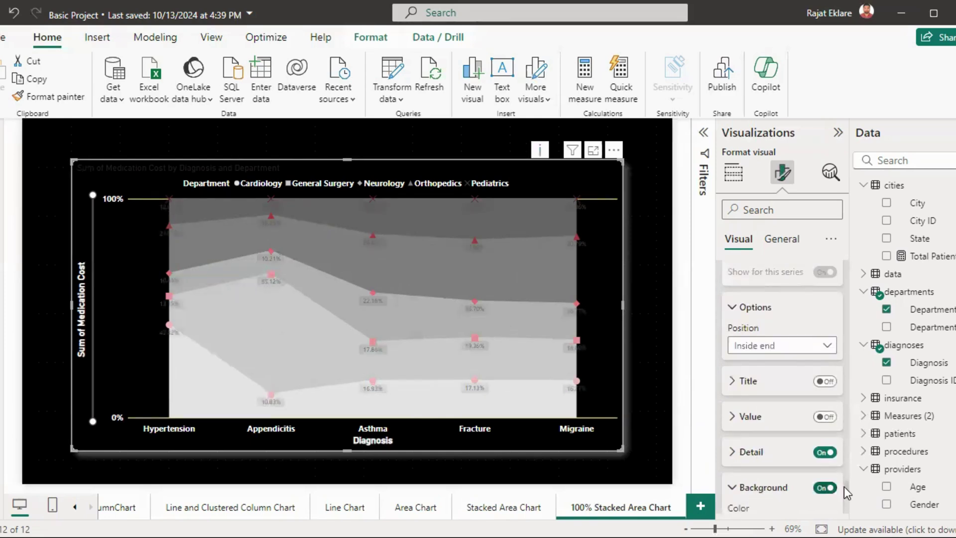
pyautogui.scroll(-2, 844, 486)
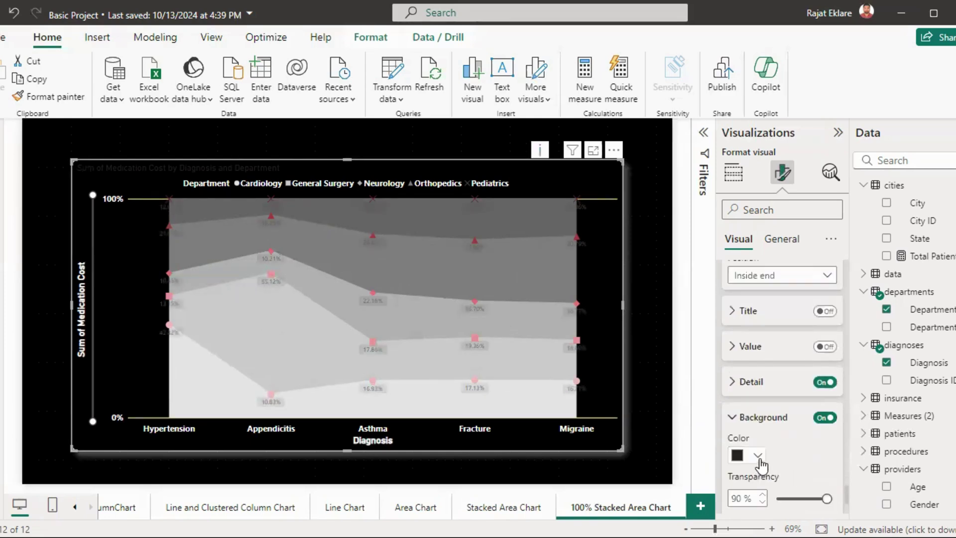
# Step: Show the value in the data labels and format it bold, size 10, in white
pyautogui.click(749, 347)
pyautogui.click(824, 348)
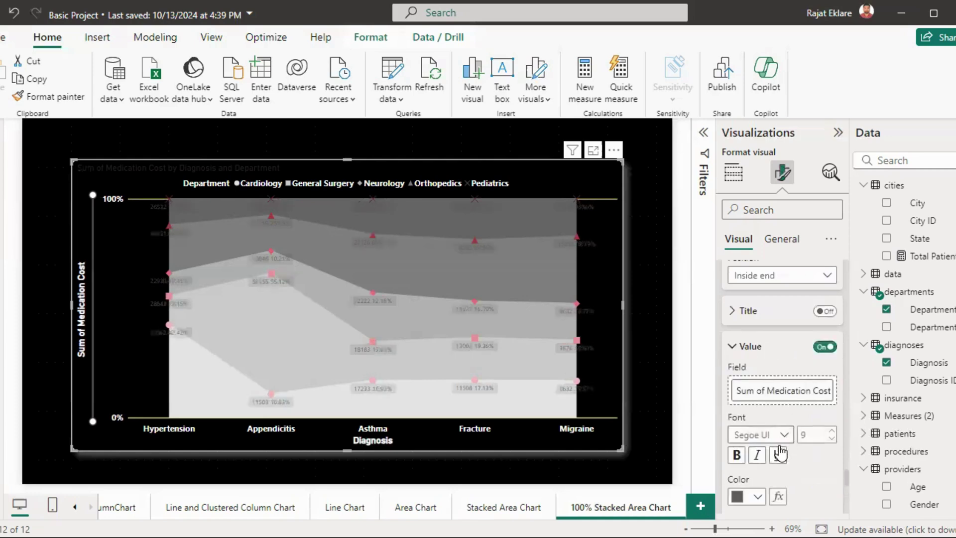
pyautogui.click(736, 455)
pyautogui.click(832, 431)
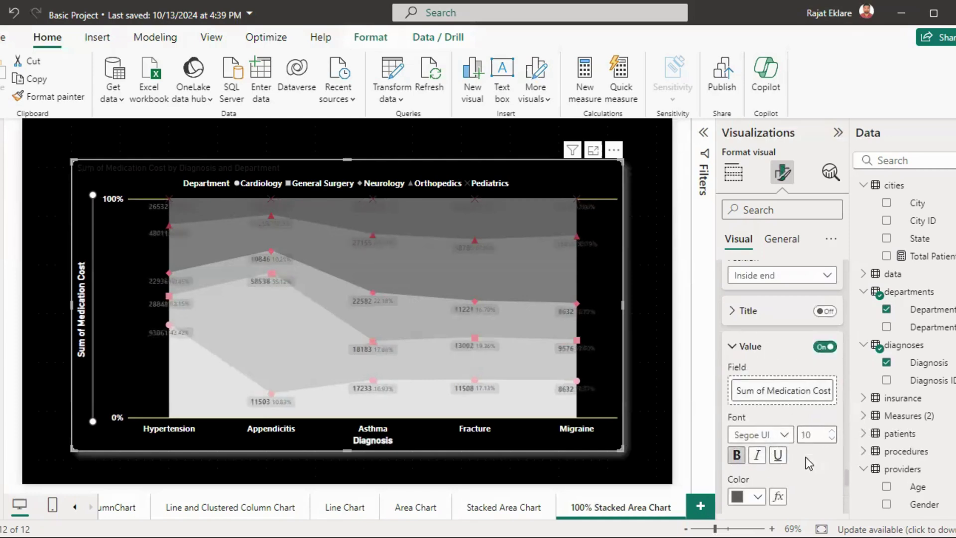
pyautogui.click(757, 497)
pyautogui.click(746, 265)
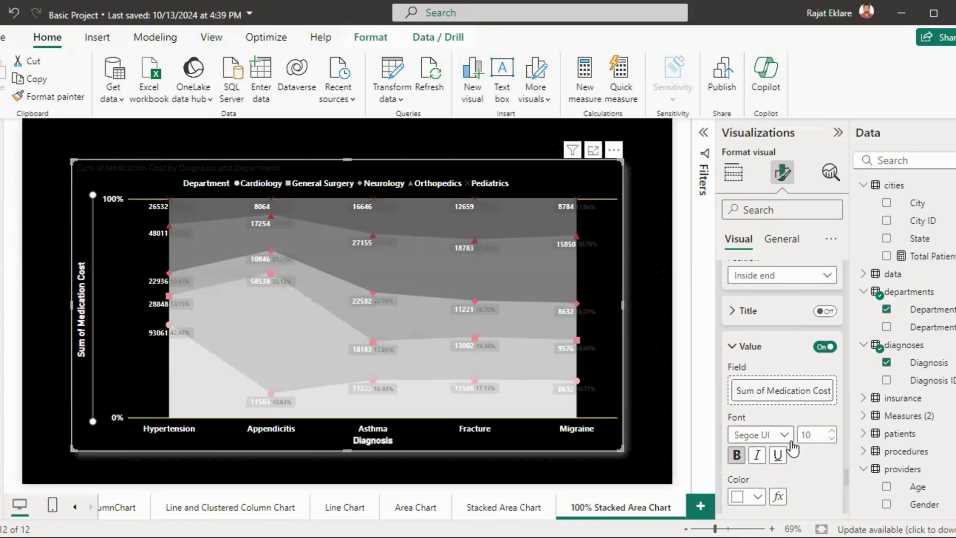
# Step: Set the data label background transparency to 41%
pyautogui.scroll(2, 817, 443)
pyautogui.scroll(-2, 844, 451)
pyautogui.scroll(-4, 845, 475)
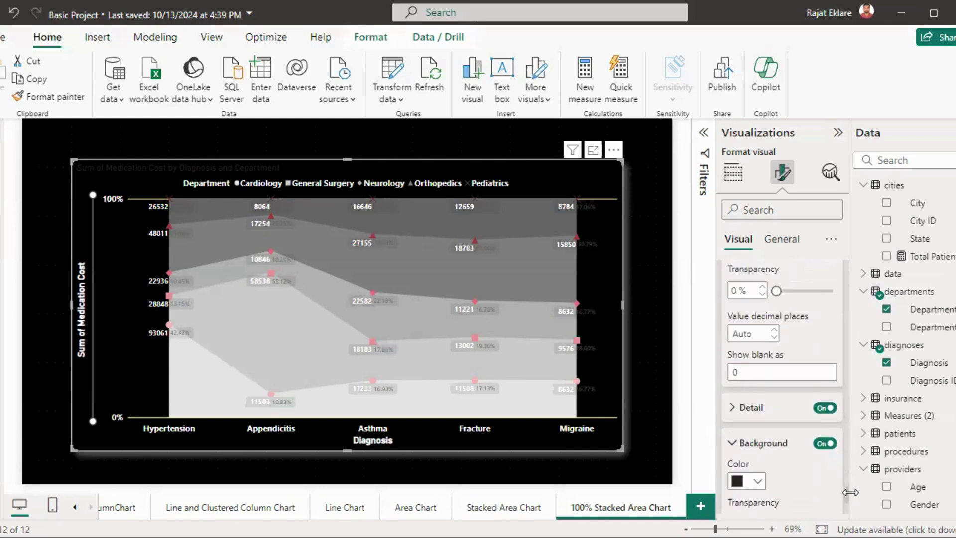
pyautogui.scroll(-2, 850, 493)
pyautogui.moveTo(827, 451); pyautogui.dragTo(799, 448)
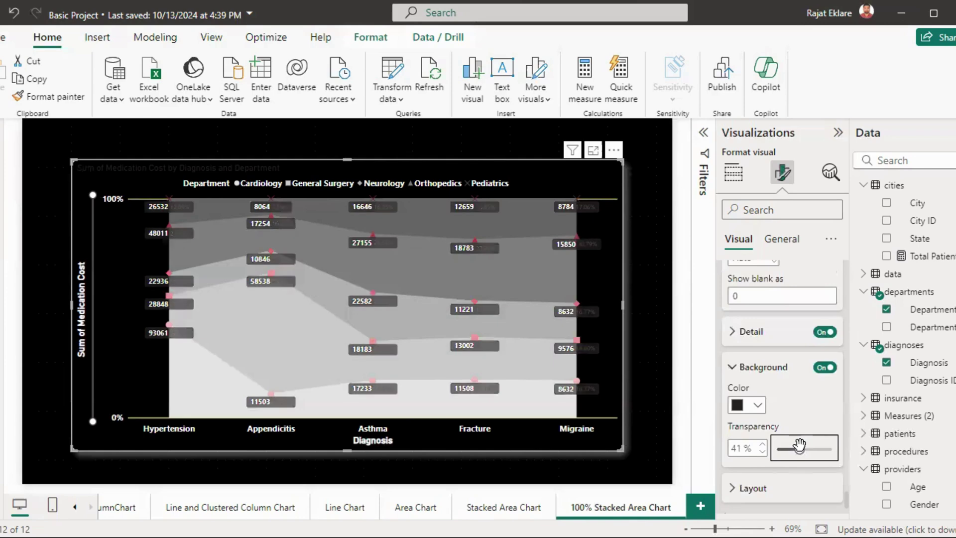
# Step: Try the data labels with the detail turned off and with Custom detail content, then restore Percent of total
pyautogui.click(825, 332)
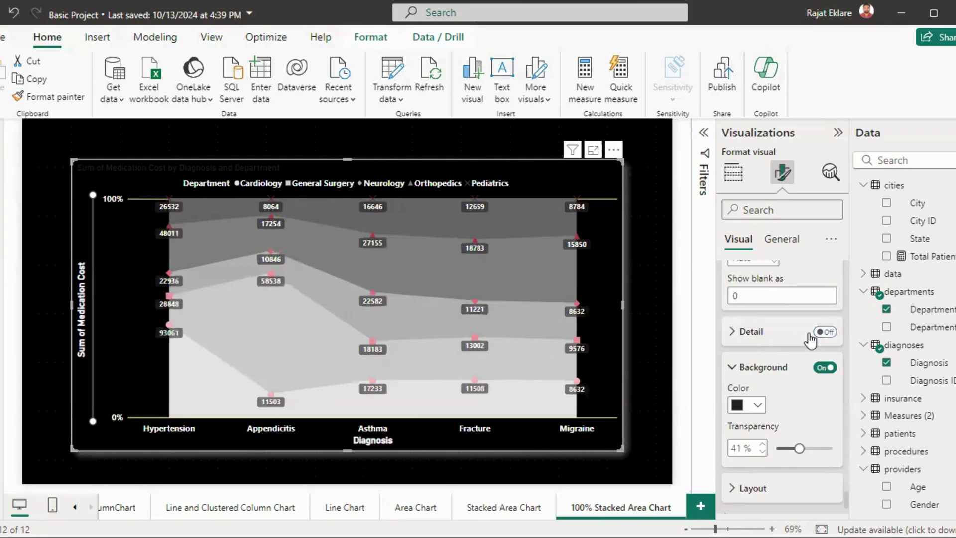
pyautogui.click(824, 333)
pyautogui.click(738, 331)
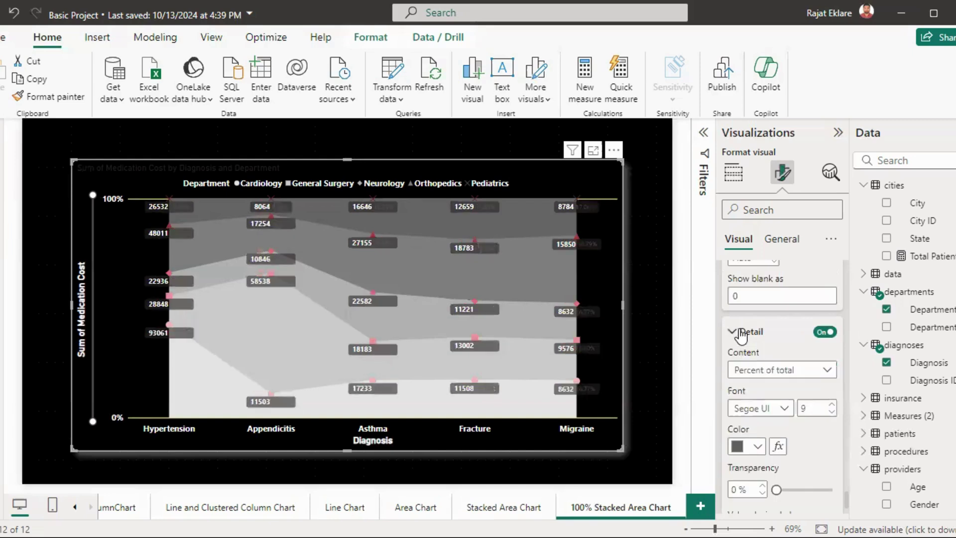
pyautogui.click(791, 373)
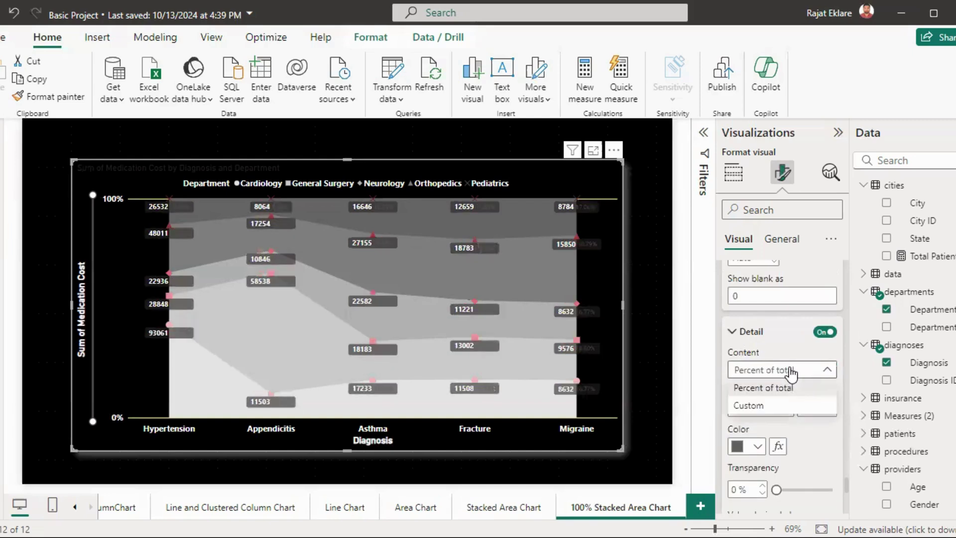
pyautogui.click(777, 404)
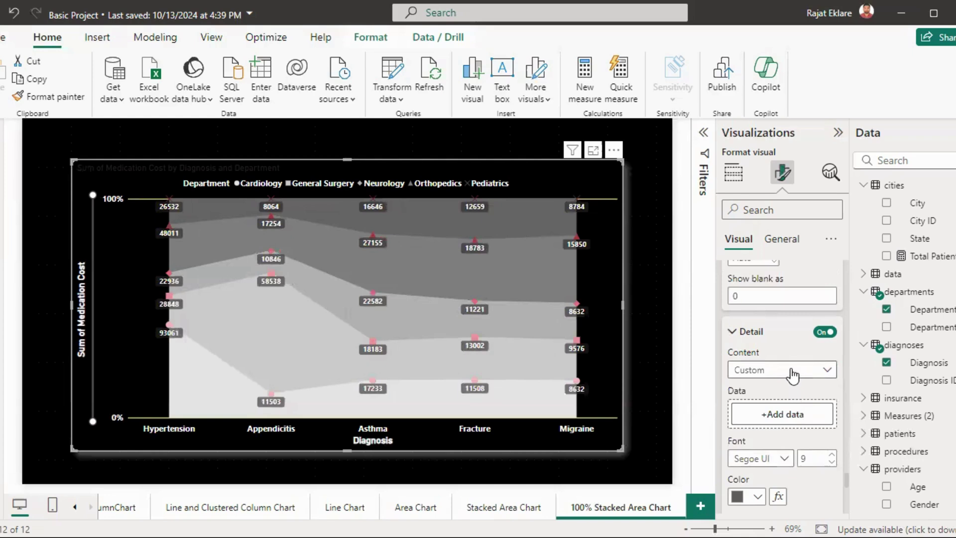
pyautogui.click(793, 376)
pyautogui.click(778, 386)
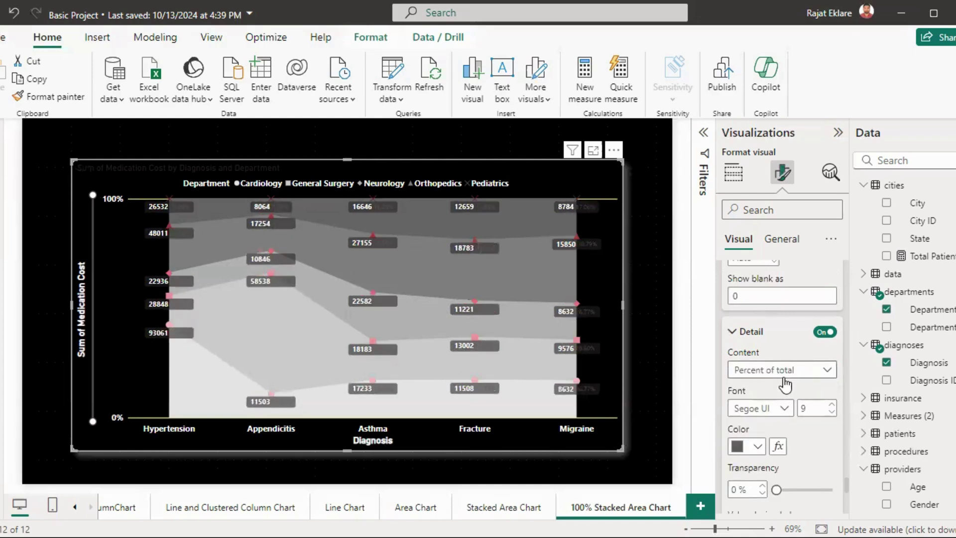
# Step: Try adding a custom data field to the label detail, then return the content to Percent of total
pyautogui.click(803, 374)
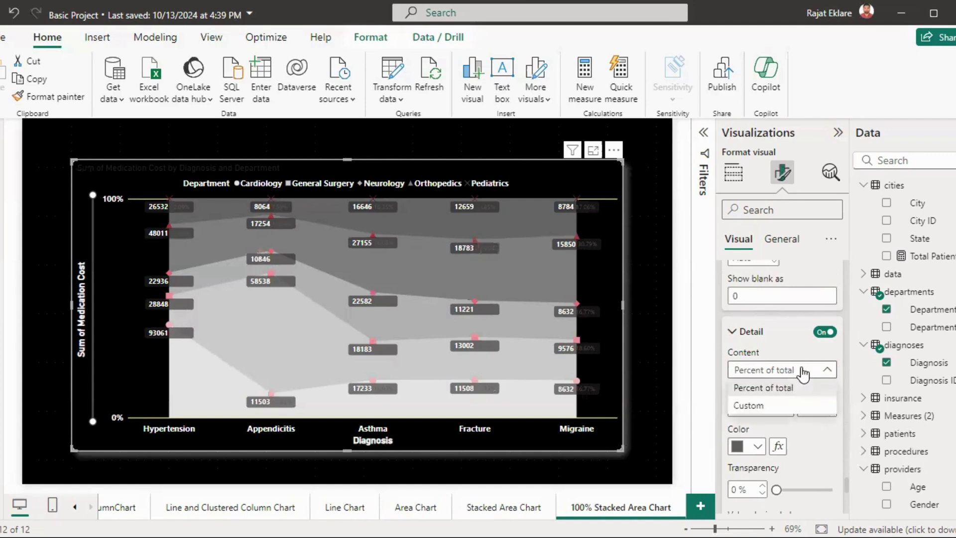
pyautogui.click(768, 404)
pyautogui.click(765, 415)
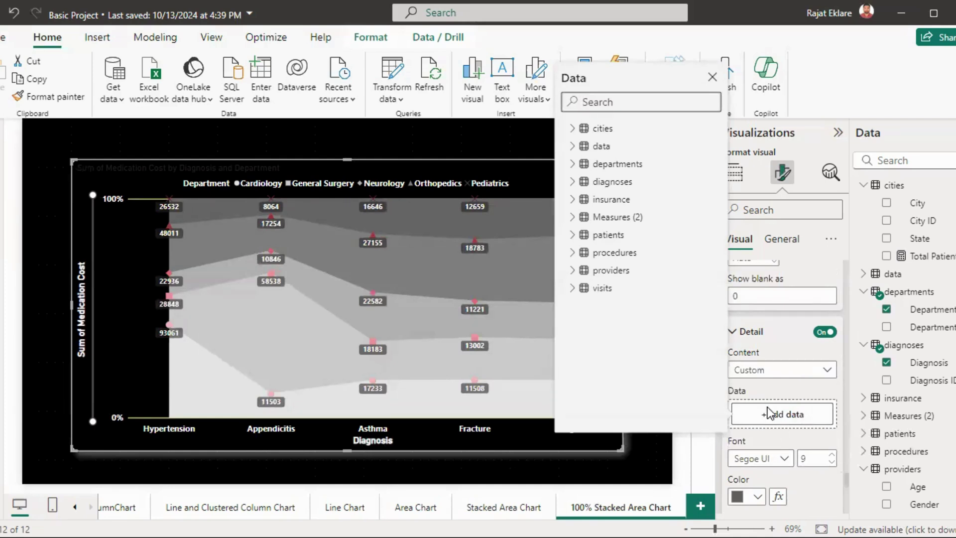
pyautogui.click(778, 370)
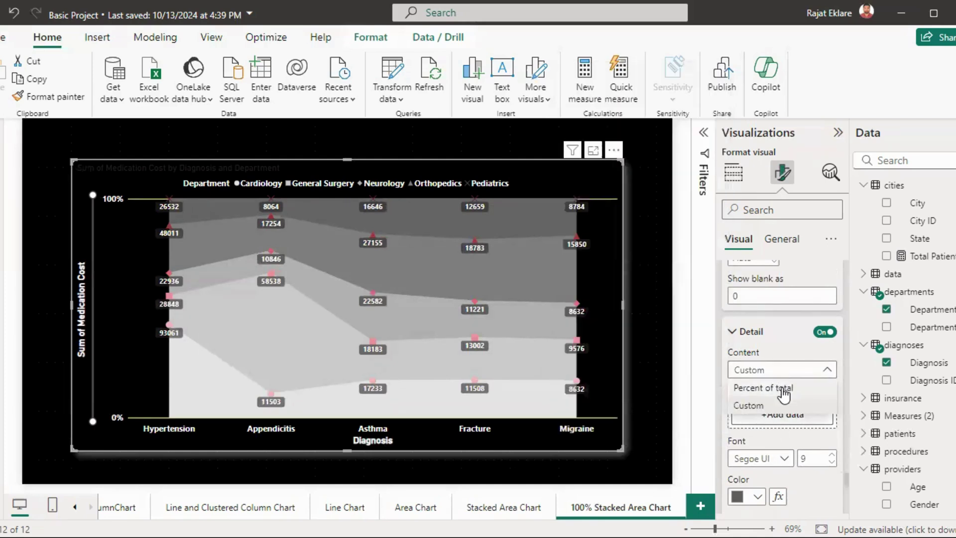
pyautogui.click(782, 386)
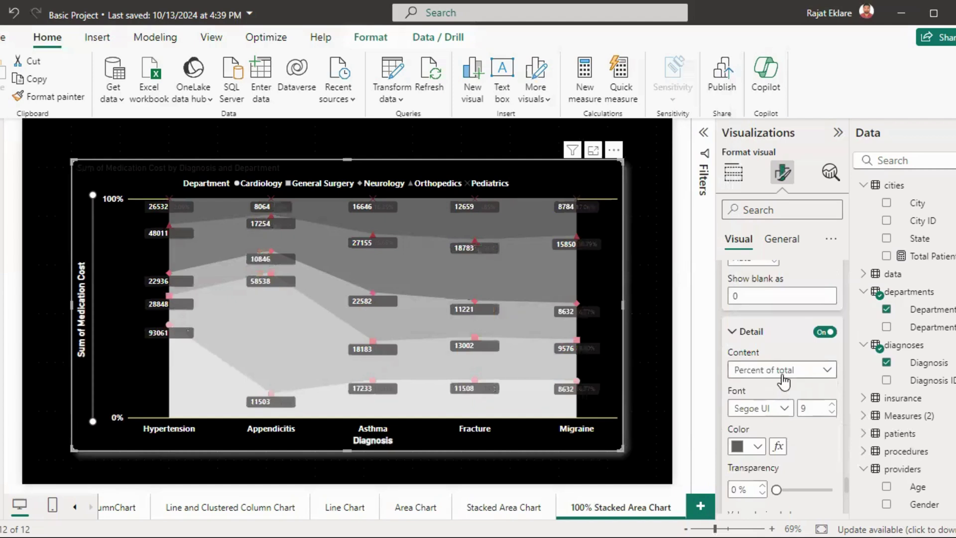
# Step: Set the data label detail content to Custom without adding a field
pyautogui.click(783, 368)
pyautogui.click(781, 404)
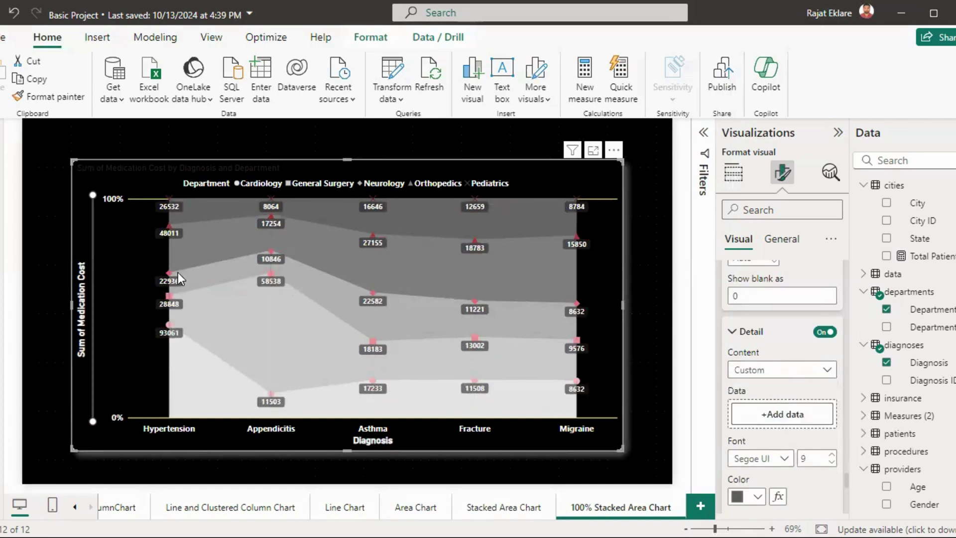
pyautogui.moveTo(171, 279)
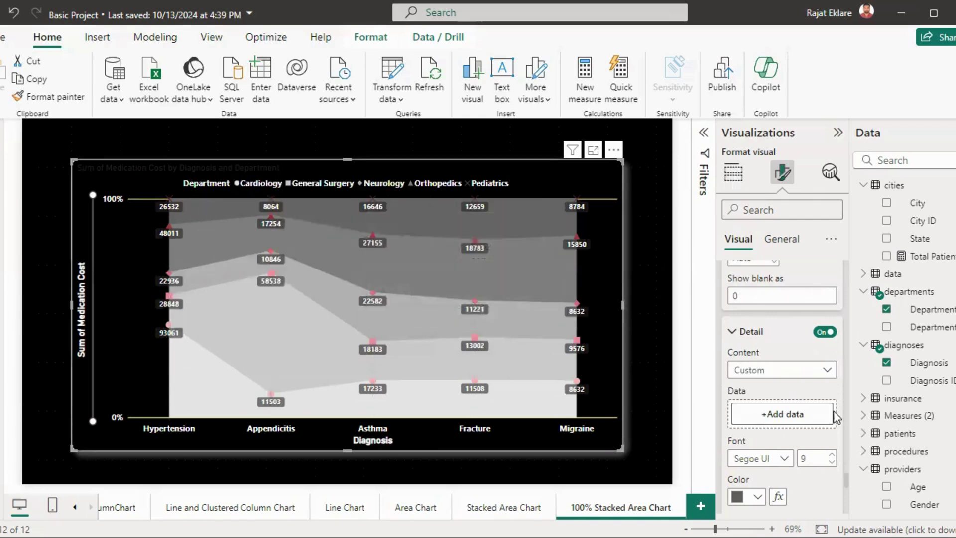
# Step: Examine the color and transparency settings of the horizontal gridlines, then deselect the chart
pyautogui.scroll(5, 846, 476)
pyautogui.scroll(-3, 843, 393)
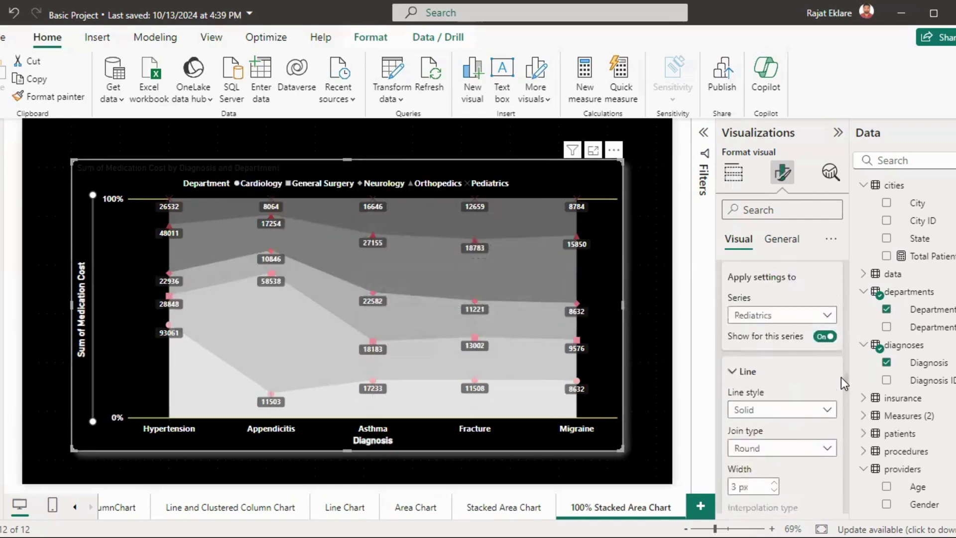
pyautogui.scroll(5, 842, 378)
pyautogui.scroll(3, 842, 363)
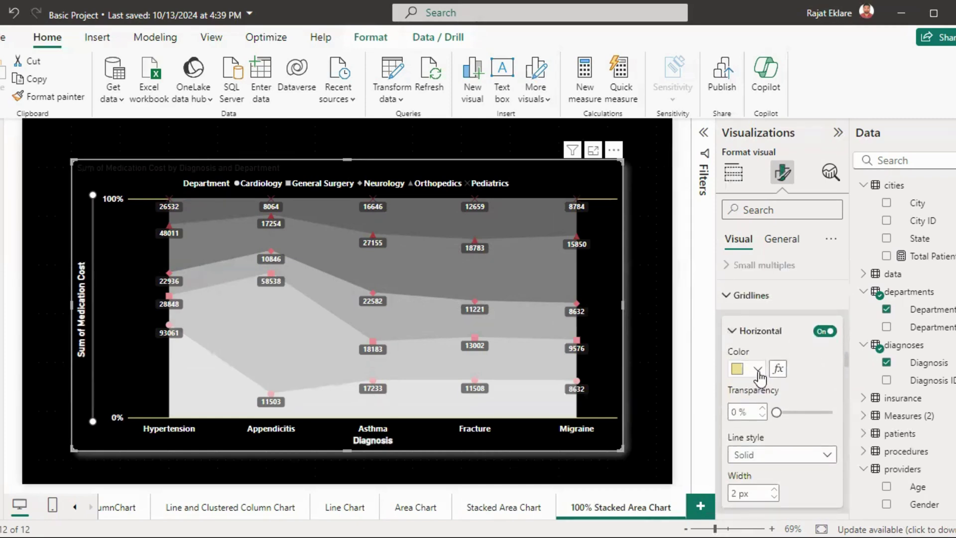
pyautogui.click(759, 374)
pyautogui.click(912, 172)
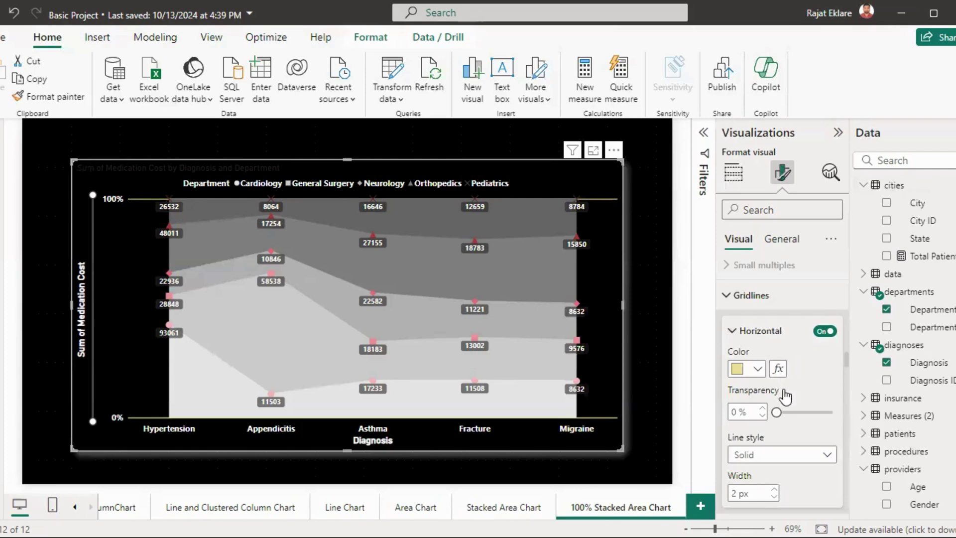
pyautogui.click(777, 412)
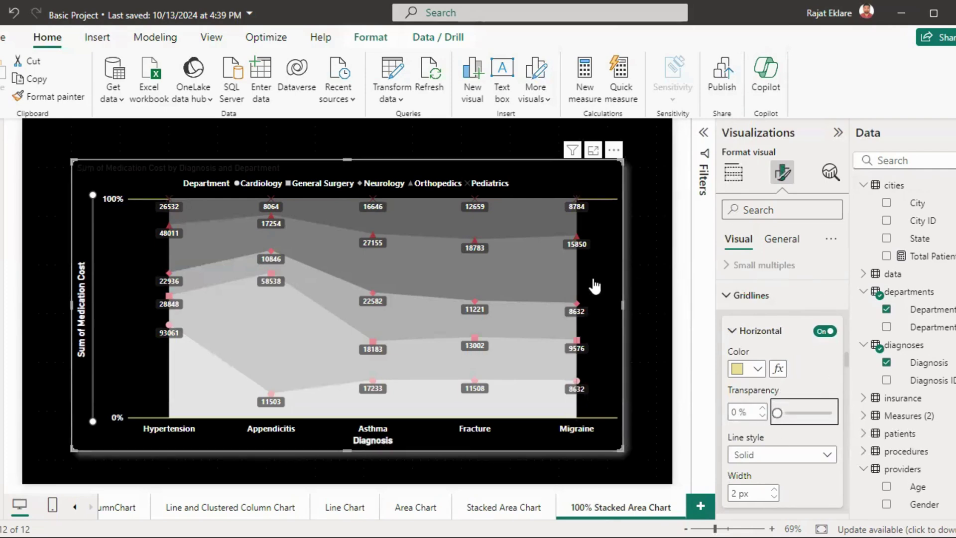
pyautogui.click(660, 250)
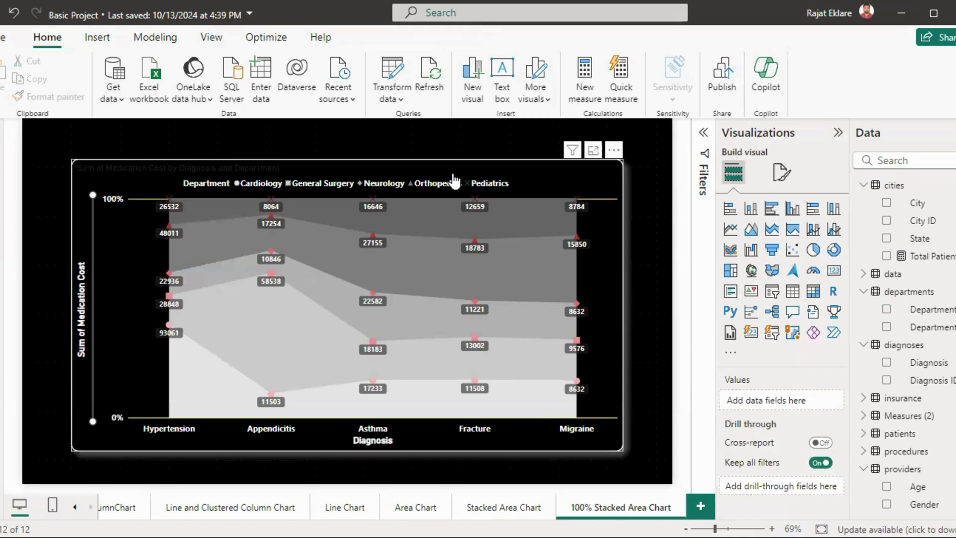
# Step: Shorten the chart title to "Medication Cost by Diagnosis and Department" and make it bold at size 15
pyautogui.click(337, 178)
pyautogui.click(783, 173)
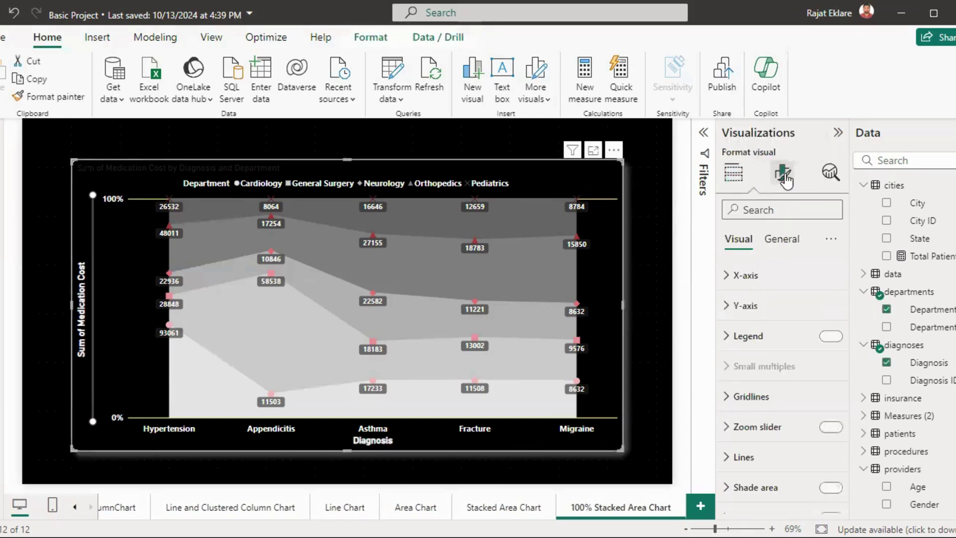
pyautogui.click(782, 240)
pyautogui.click(745, 314)
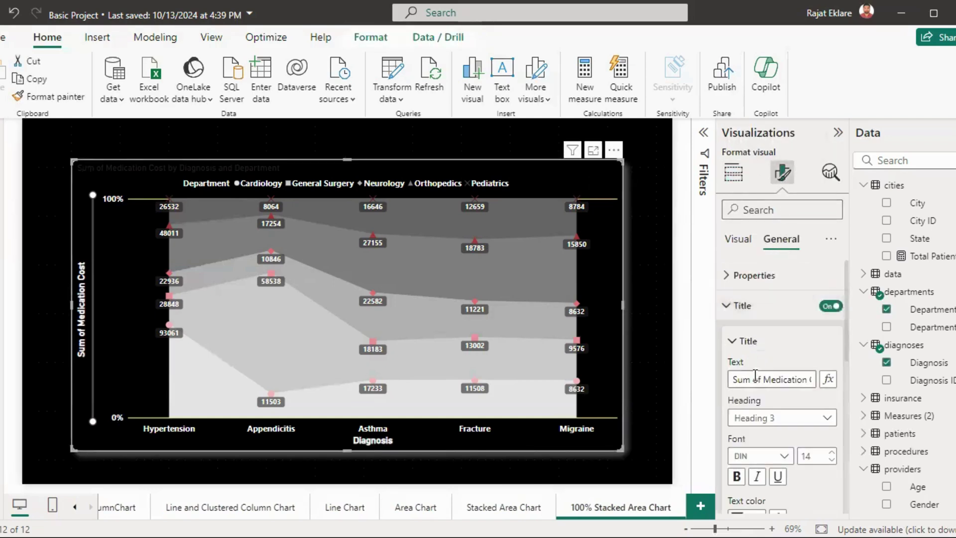
pyautogui.moveTo(761, 379); pyautogui.dragTo(711, 377)
pyautogui.press('BackSpace')
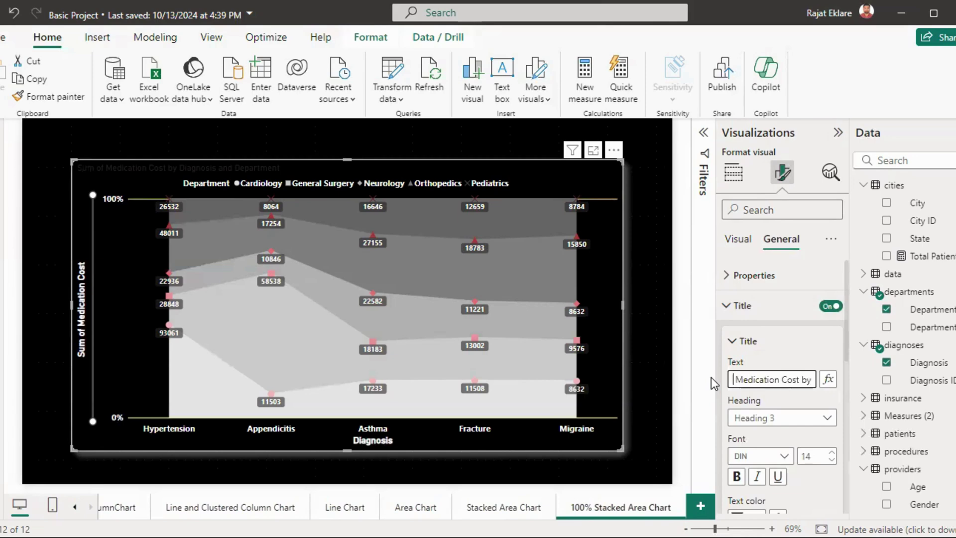
pyautogui.click(737, 477)
pyautogui.click(832, 452)
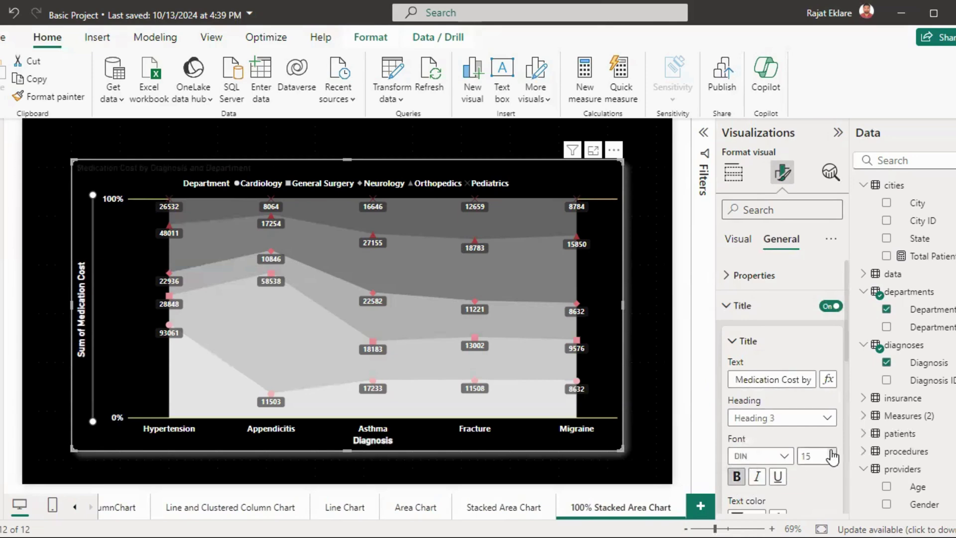
# Step: Set the chart title's text color to white and center the title horizontally
pyautogui.scroll(-2, 768, 438)
pyautogui.click(754, 465)
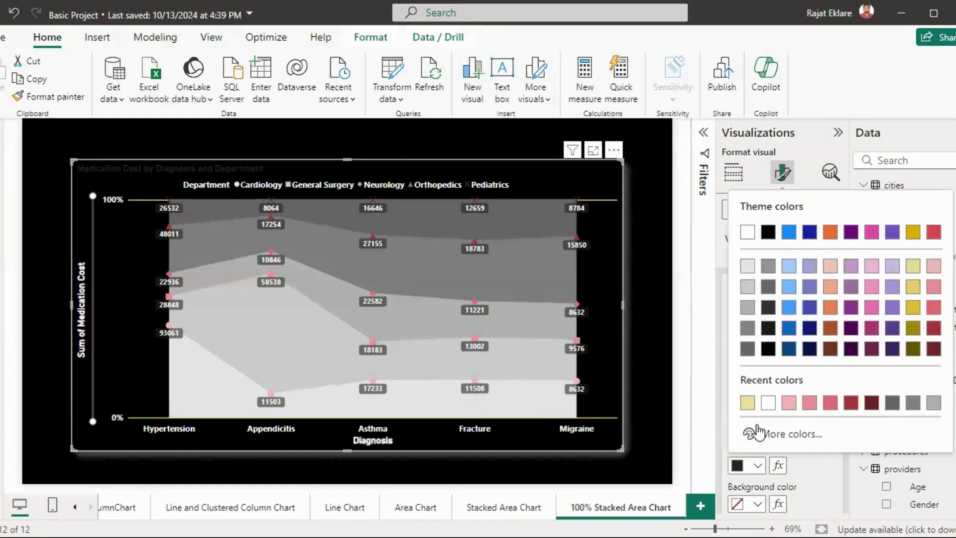
pyautogui.click(739, 233)
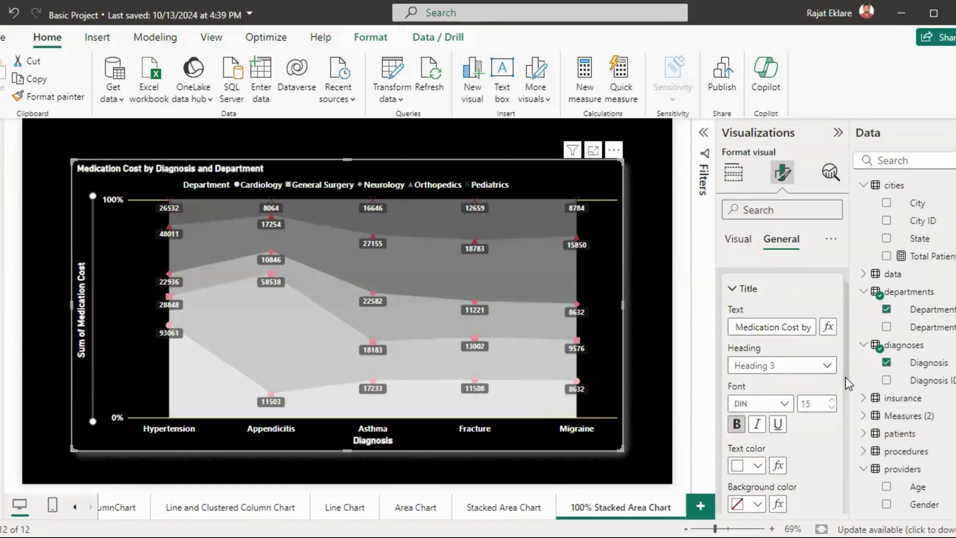
pyautogui.scroll(-2, 845, 390)
pyautogui.scroll(-1, 847, 405)
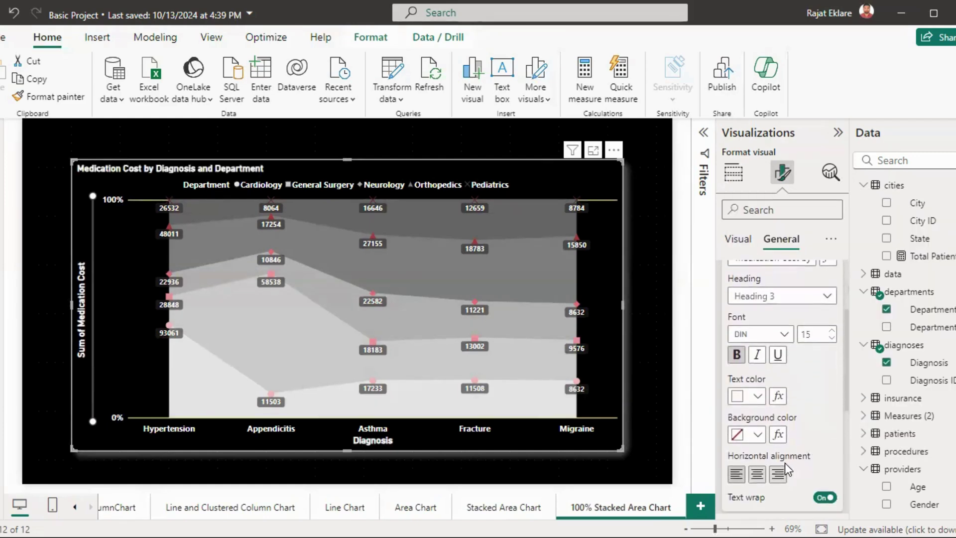
pyautogui.click(757, 474)
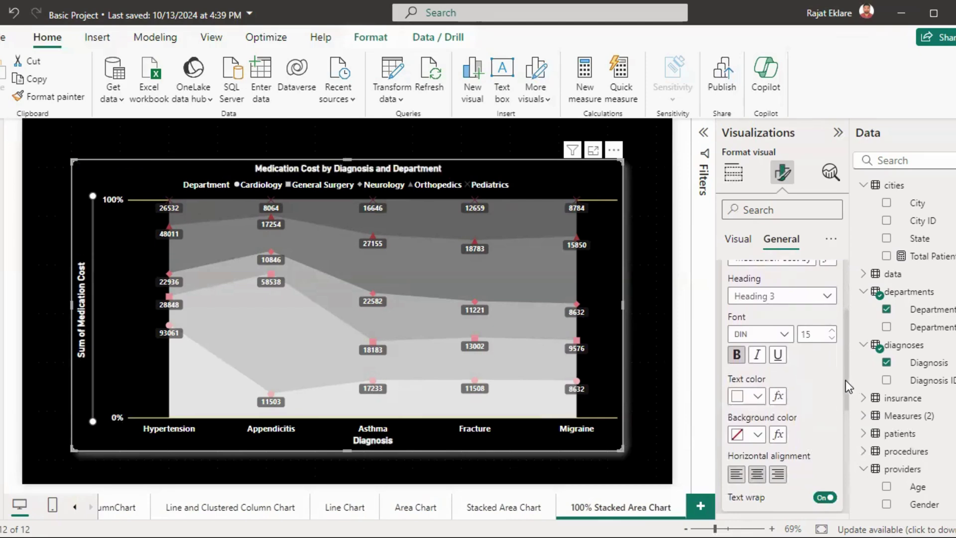
# Step: Add a white, 2 px wide divider below the chart title, then deselect the chart
pyautogui.scroll(-4, 846, 389)
pyautogui.click(825, 461)
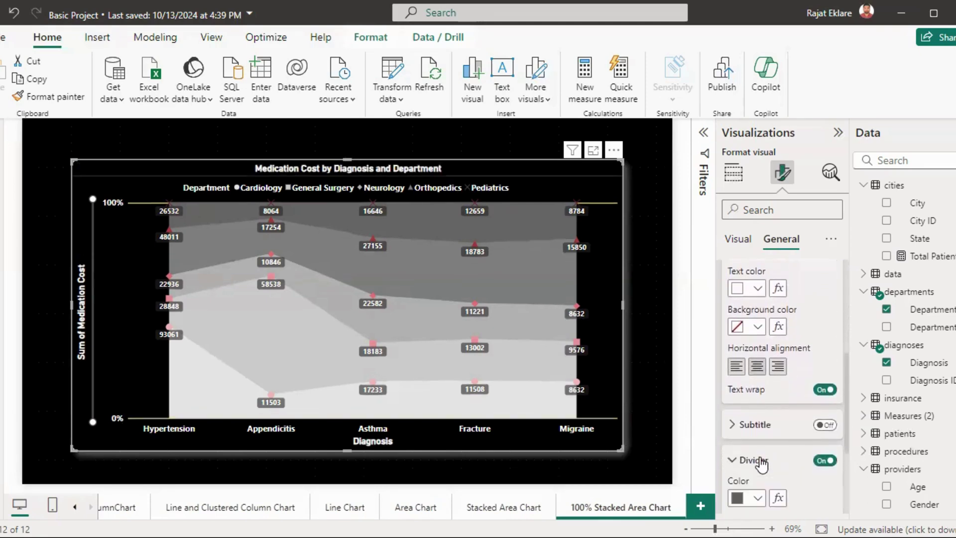
pyautogui.click(747, 497)
pyautogui.click(748, 268)
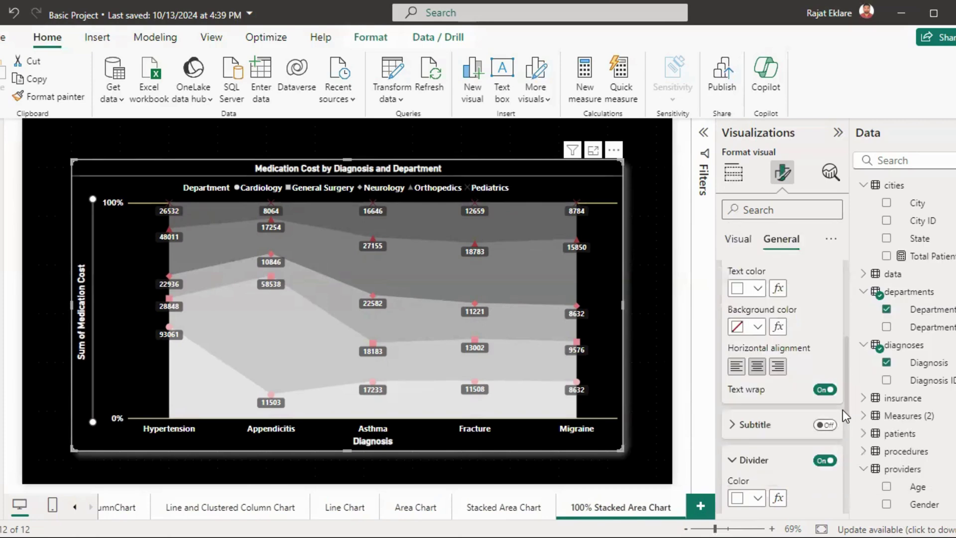
pyautogui.scroll(-3, 842, 410)
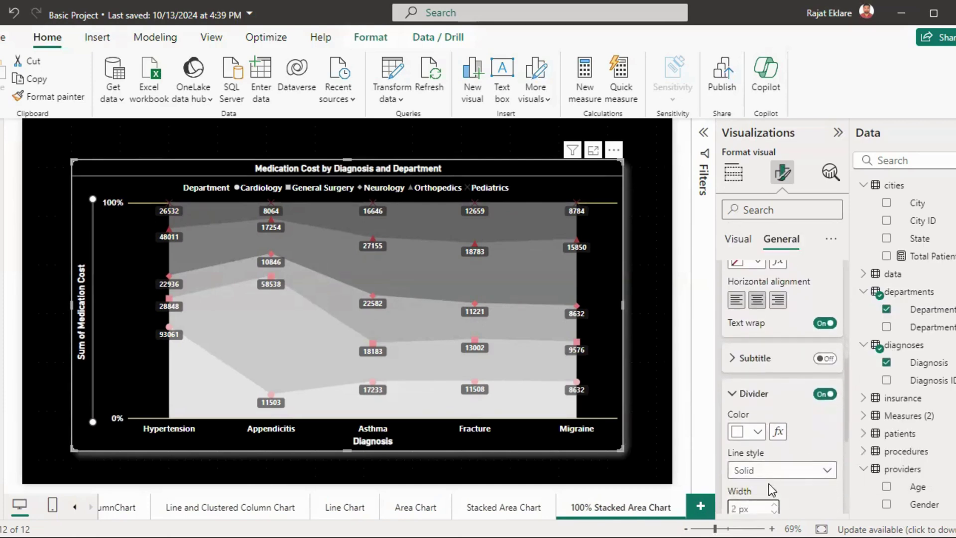
pyautogui.click(653, 285)
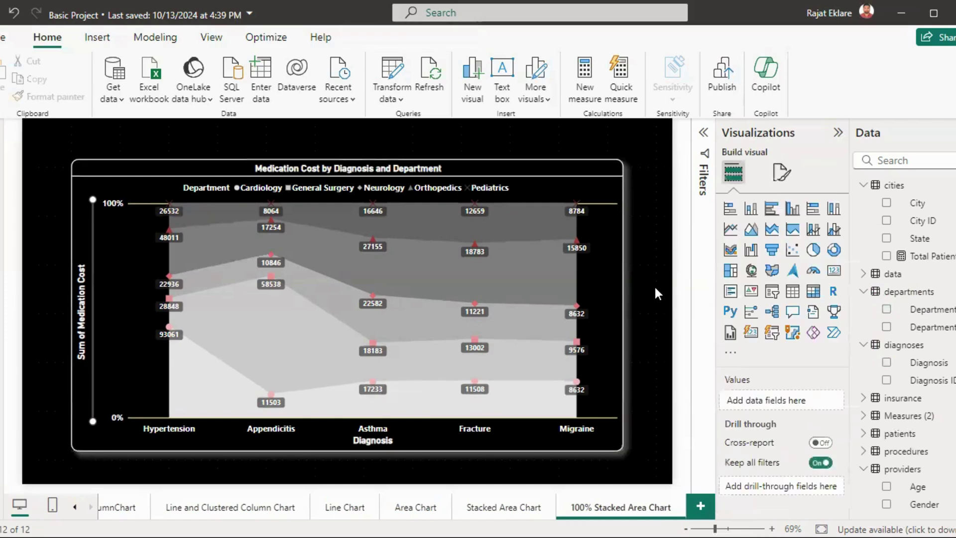